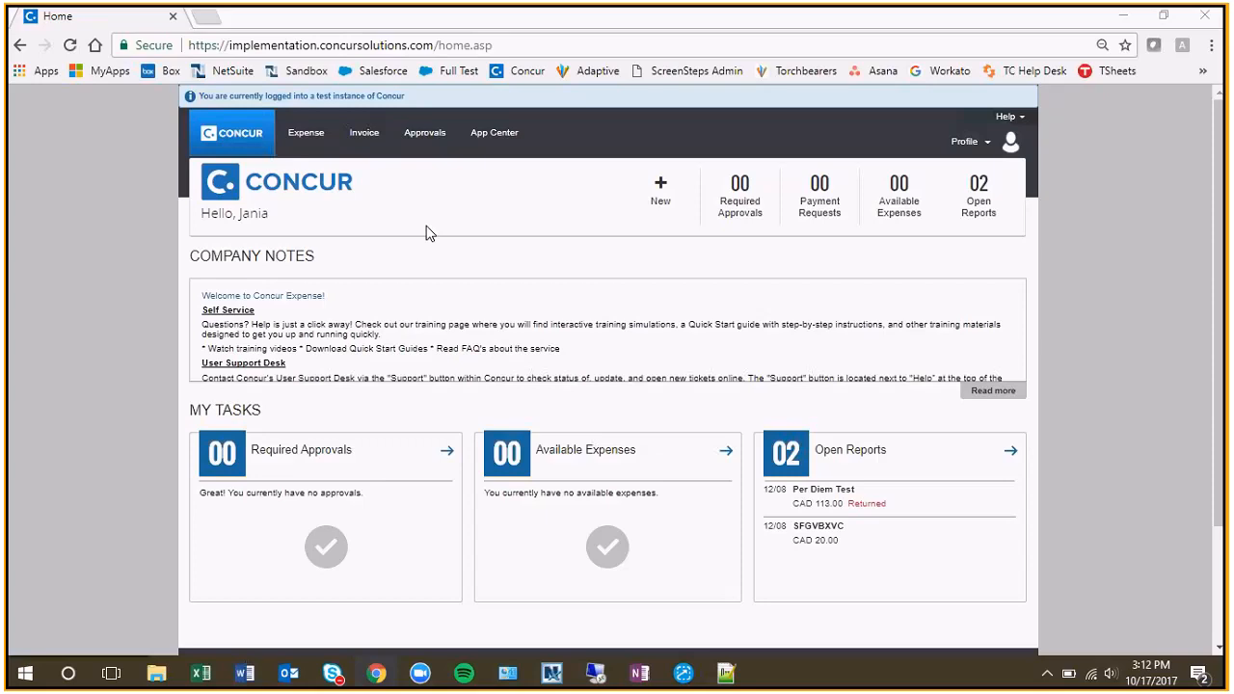
Start a new payment request for an invoice and search the vendor list for vendor names containing "abc".
{"action": "left_click", "coordinate": [377, 142]}
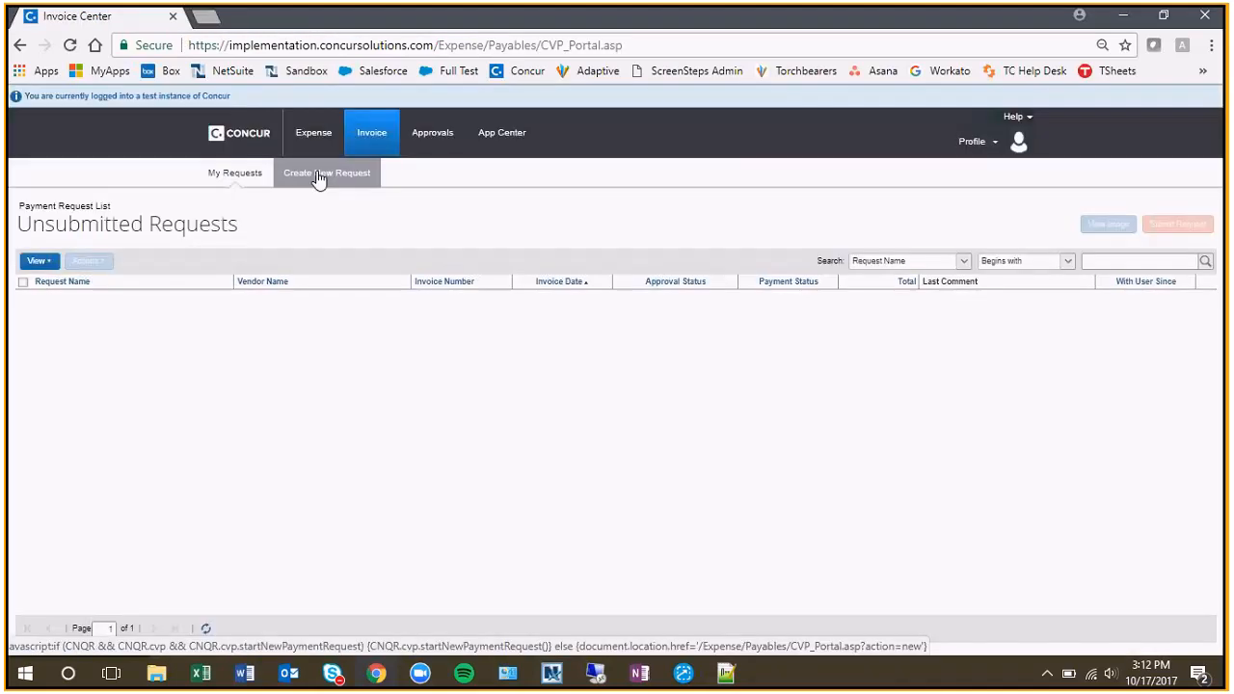
{"action": "left_click", "coordinate": [344, 180]}
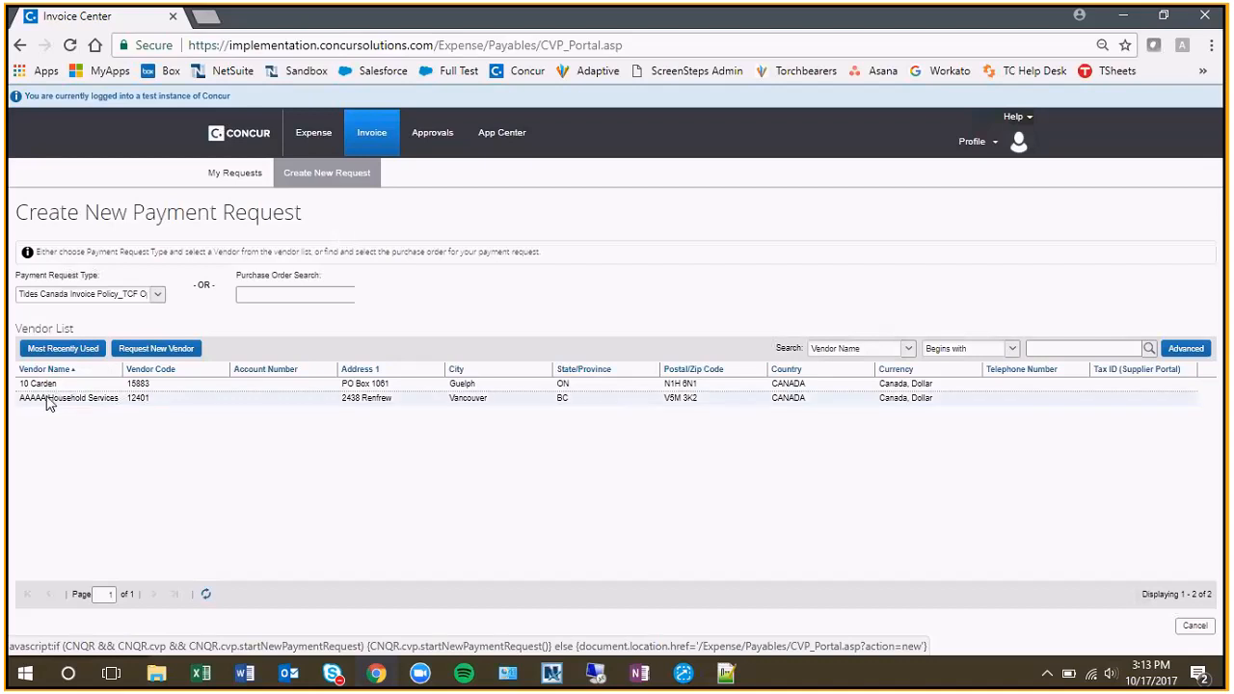
{"action": "left_click", "coordinate": [998, 352]}
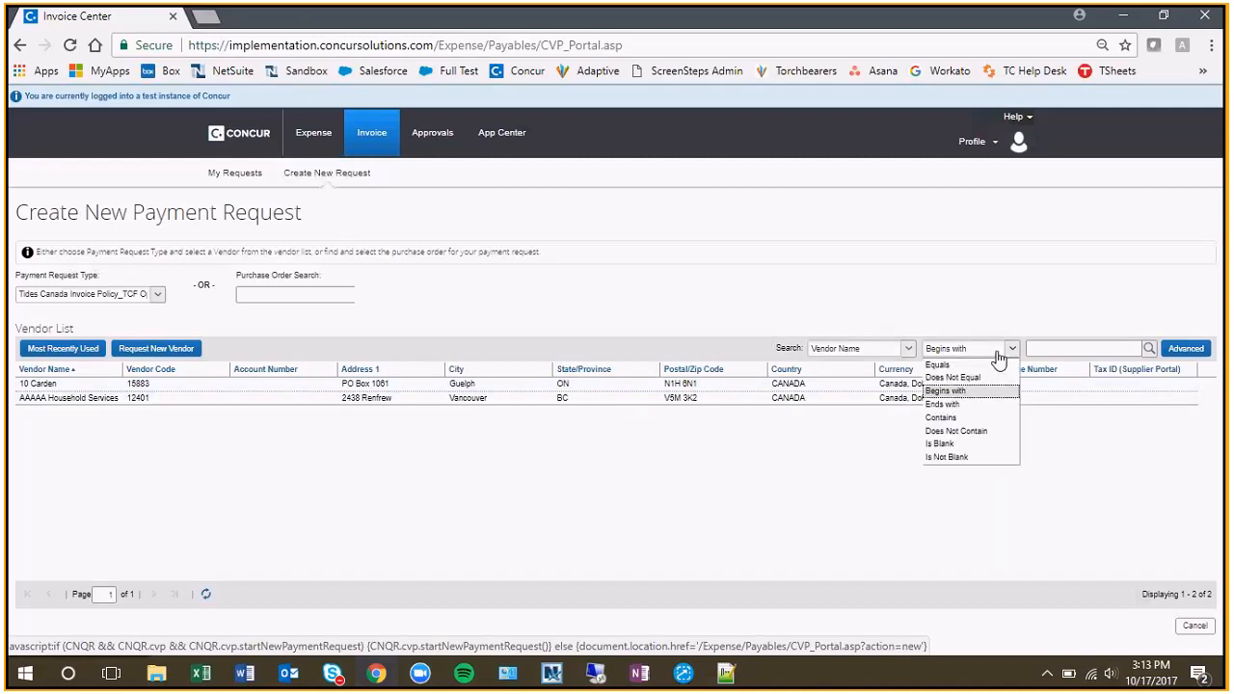
{"action": "left_click", "coordinate": [999, 417]}
{"action": "left_click", "coordinate": [1053, 348]}
{"action": "type", "text": "abc"}
{"action": "key", "text": "Return"}
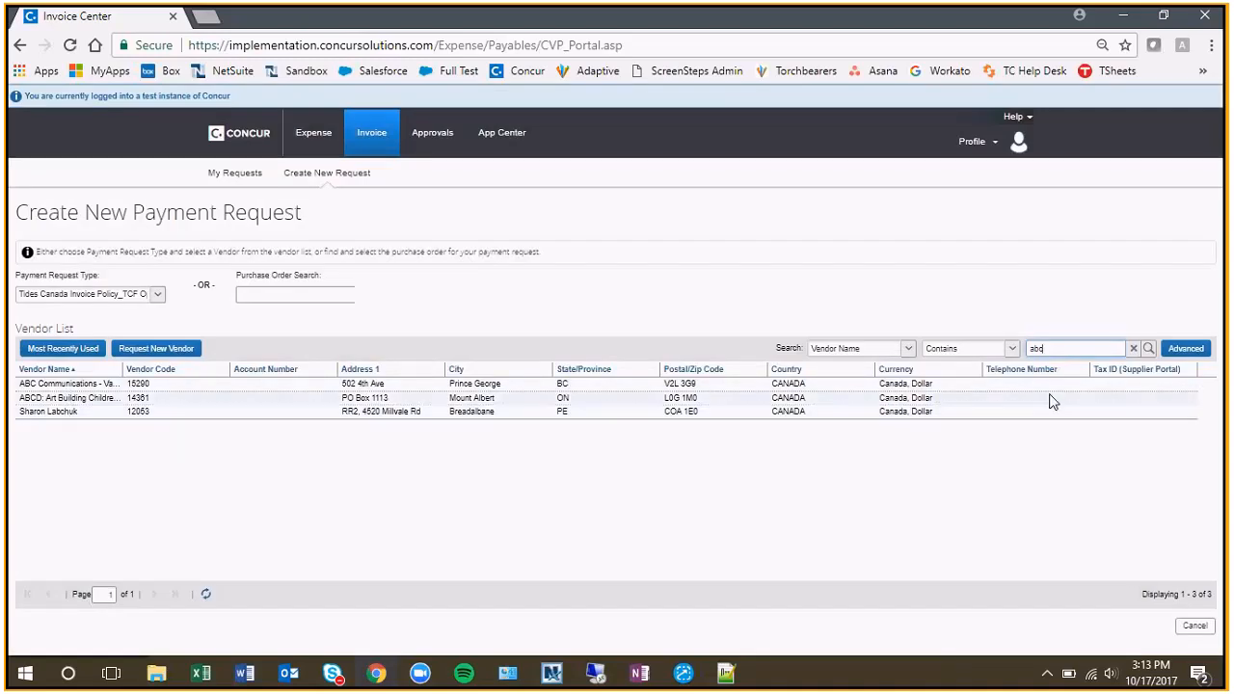
Search the purchase orders for "Pzzz" and for "Test", and select Test Vendor Company's purchase order for the payment request.
{"action": "left_click", "coordinate": [276, 293]}
{"action": "type", "text": "Pzzz"}
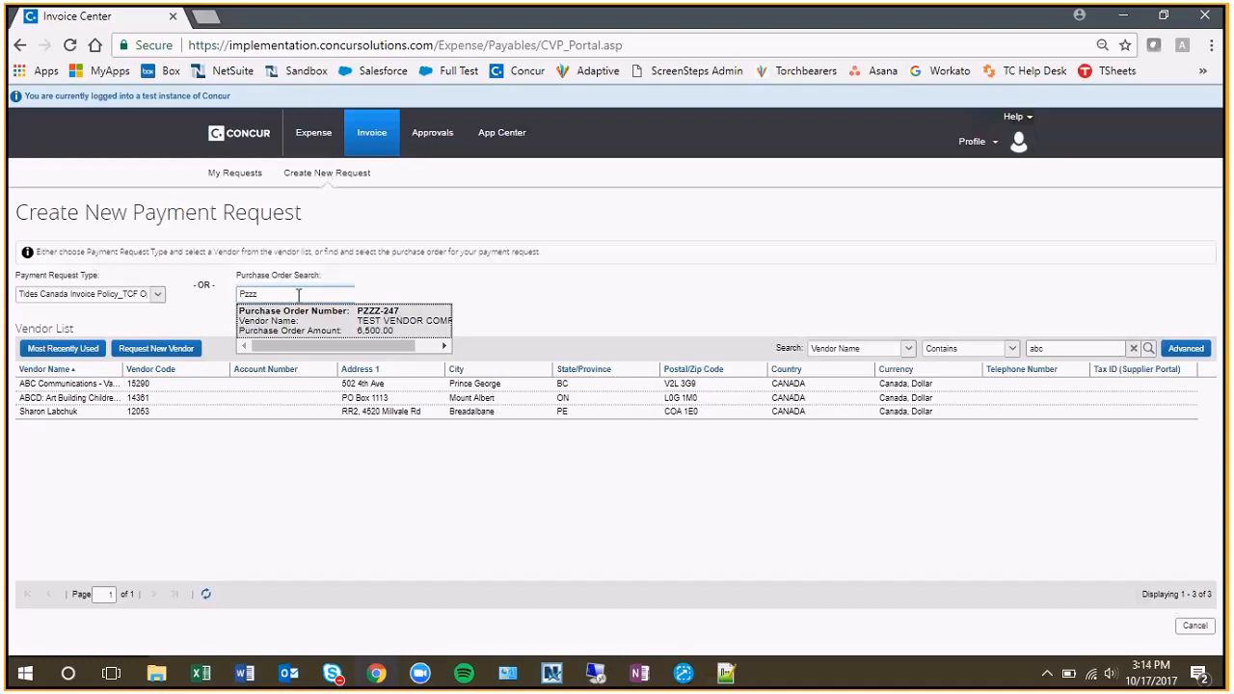
{"action": "key", "text": "BackSpace"}
{"action": "key", "text": "BackSpace"}
{"action": "key", "text": "BackSpace"}
{"action": "type", "text": "Test"}
{"action": "left_click", "coordinate": [378, 318]}
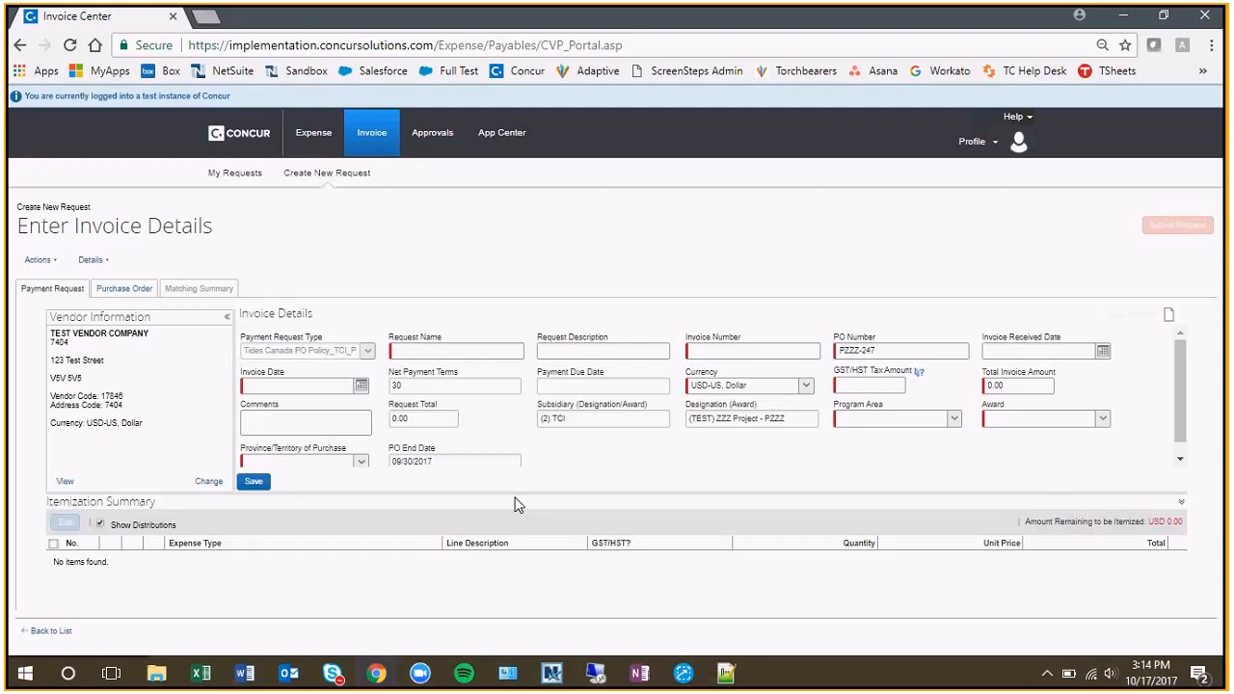
Enlarge the invoice details area to show all its fields and set the request name to "Quarterly Billing - Test Company".
{"action": "left_click_drag", "start_coordinate": [514, 492], "coordinate": [509, 460]}
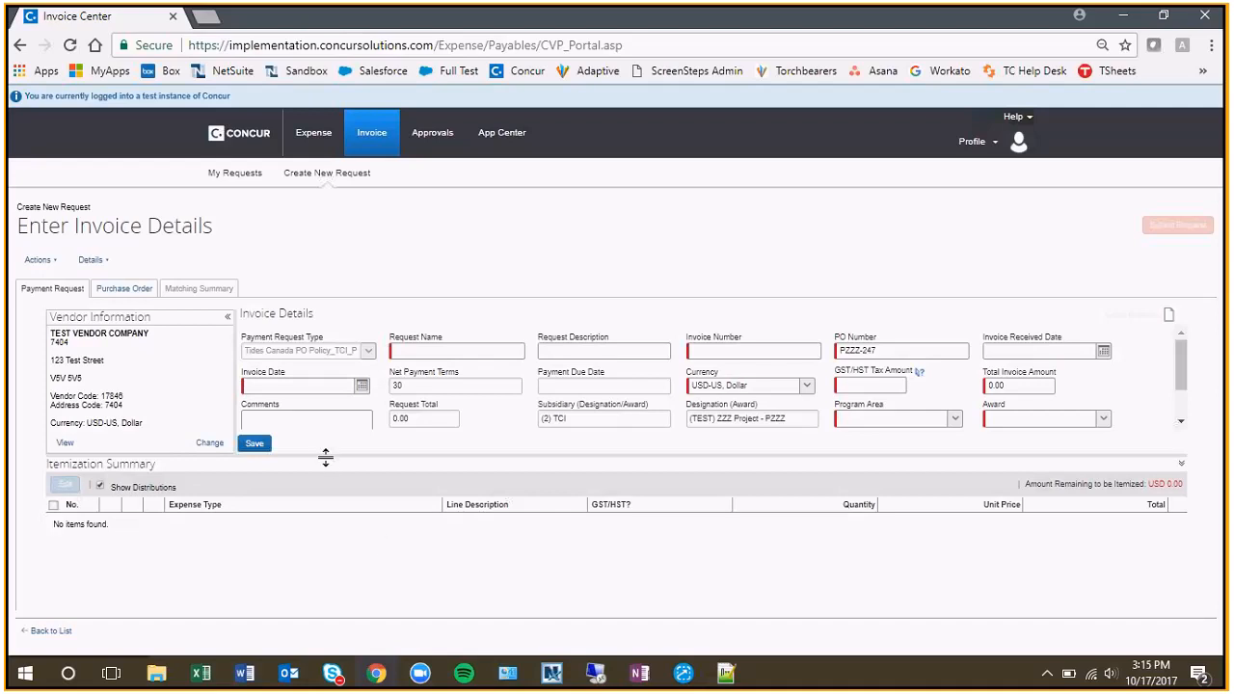
{"action": "left_click_drag", "start_coordinate": [326, 457], "coordinate": [330, 513]}
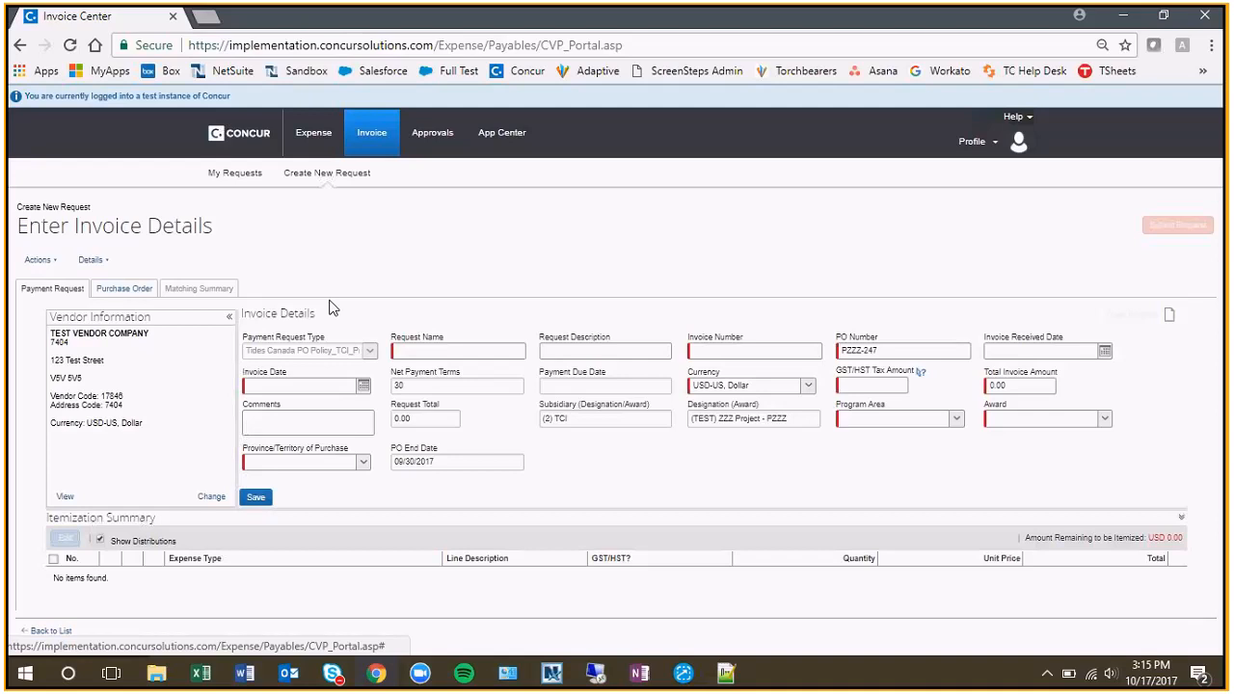
{"action": "left_click", "coordinate": [450, 349]}
{"action": "type", "text": "Quarterly"}
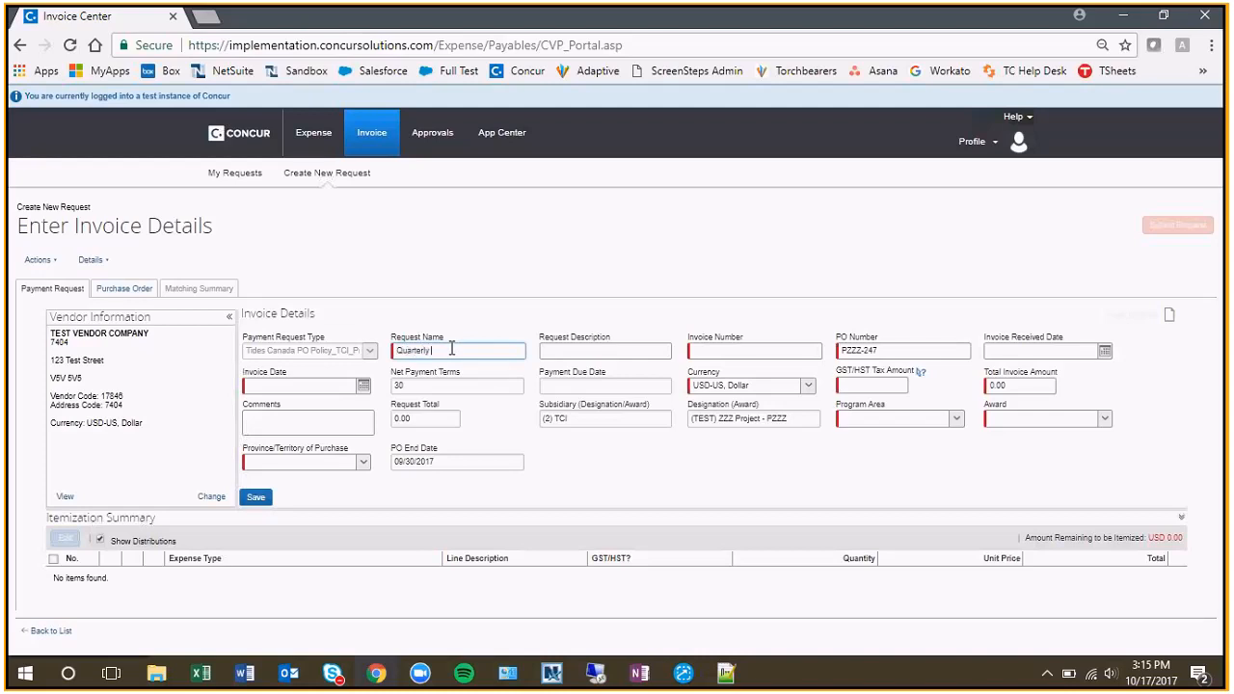
{"action": "type", "text": " Billing - Test Company"}
{"action": "key", "text": "Tab"}
{"action": "key", "text": "Tab"}
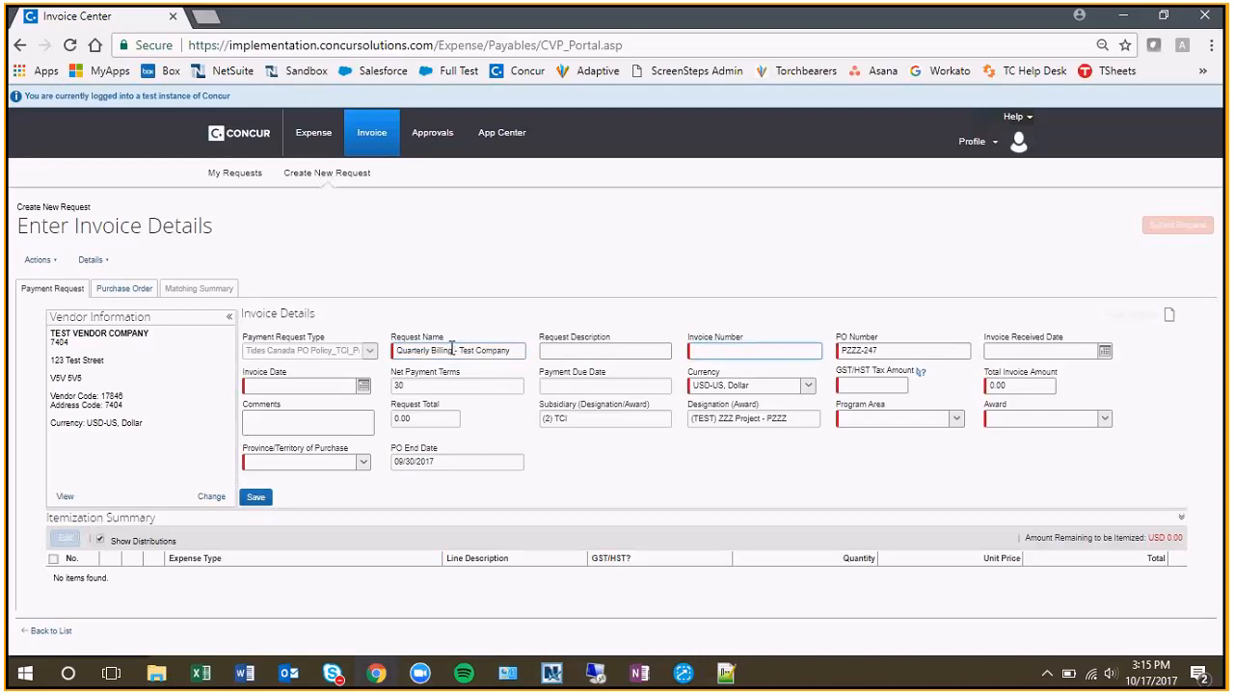
Set the invoice number to INV555 and the invoice date to 10/04/2017.
{"action": "type", "text": "INV555"}
{"action": "left_click", "coordinate": [364, 385]}
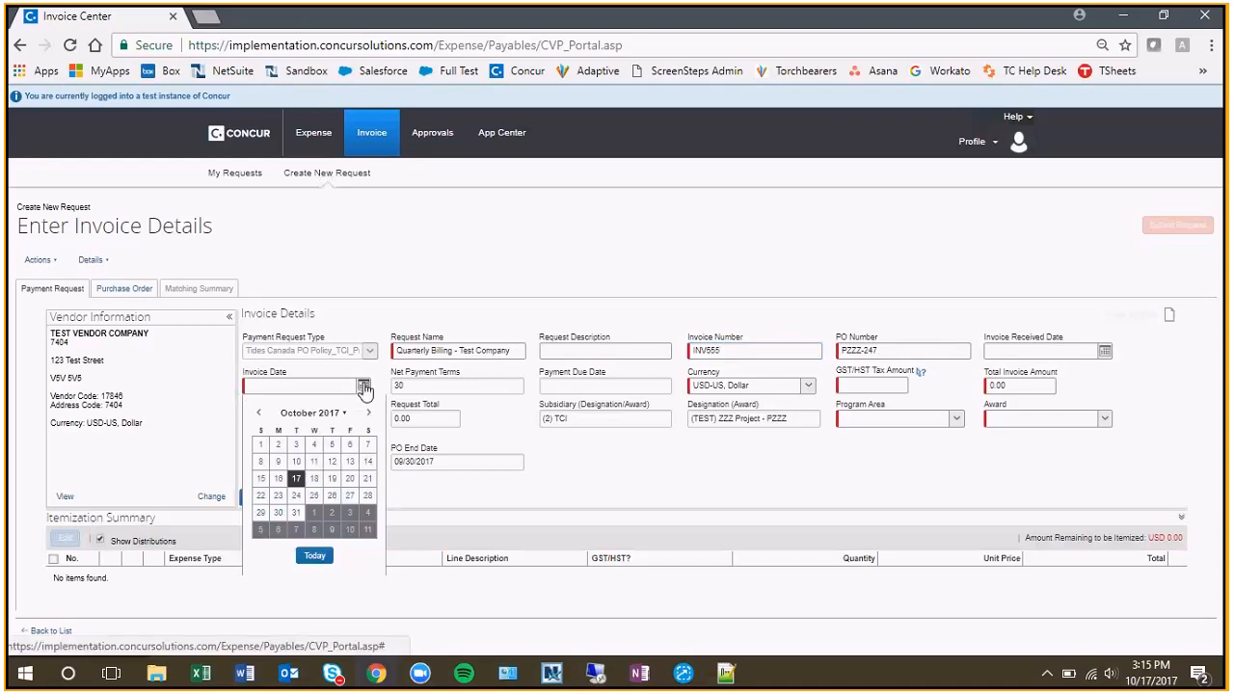
{"action": "left_click", "coordinate": [314, 447]}
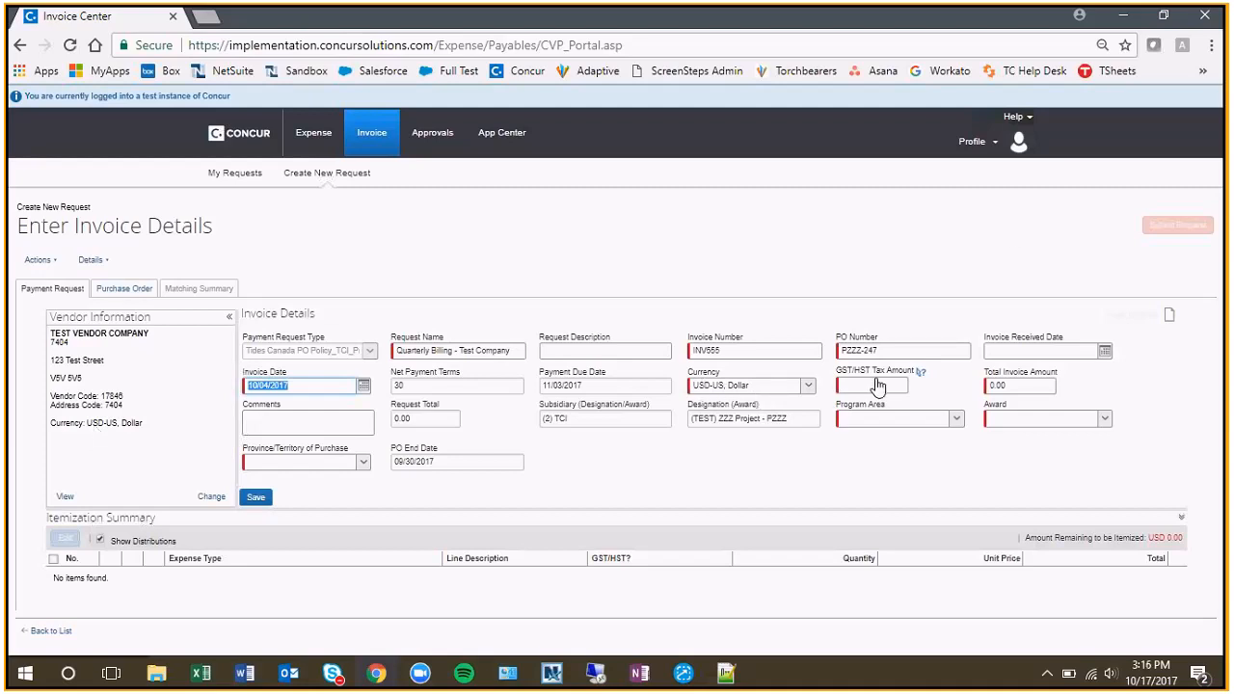
Set the GST/HST tax amount to 150 and the total invoice amount to 650.
{"action": "left_click", "coordinate": [878, 384]}
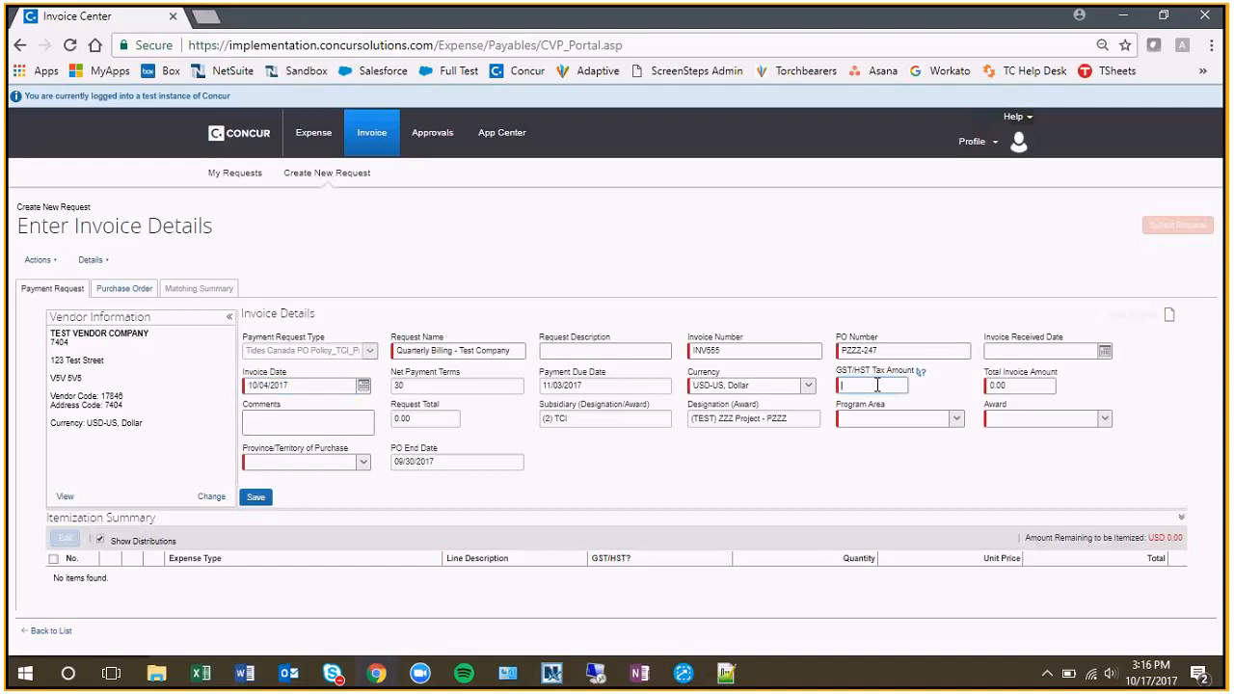
{"action": "type", "text": "150"}
{"action": "left_click", "coordinate": [1029, 383]}
{"action": "type", "text": "8"}
{"action": "type", "text": "50"}
{"action": "left_click", "coordinate": [810, 469]}
{"action": "left_click", "coordinate": [274, 426]}
Set the program area to (ZZZ-01) ZZZ General - PZZZ-01 and the award to (4) NOAWARD.
{"action": "left_click", "coordinate": [957, 419]}
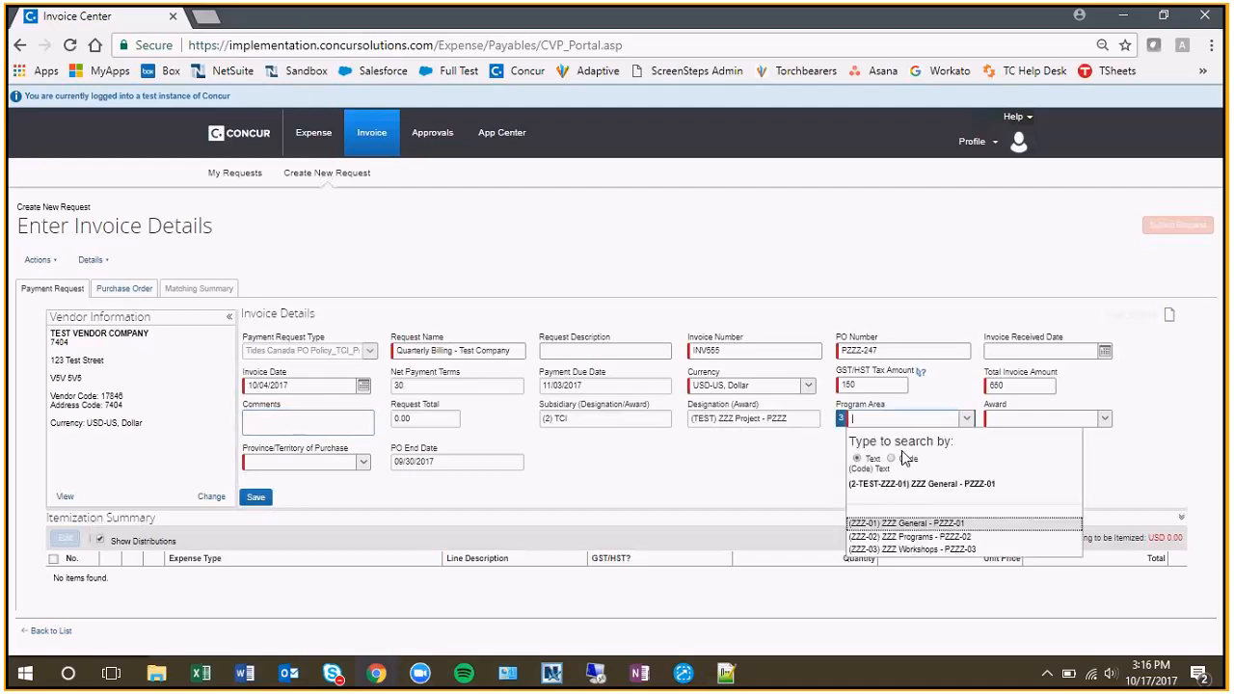
{"action": "left_click", "coordinate": [912, 526]}
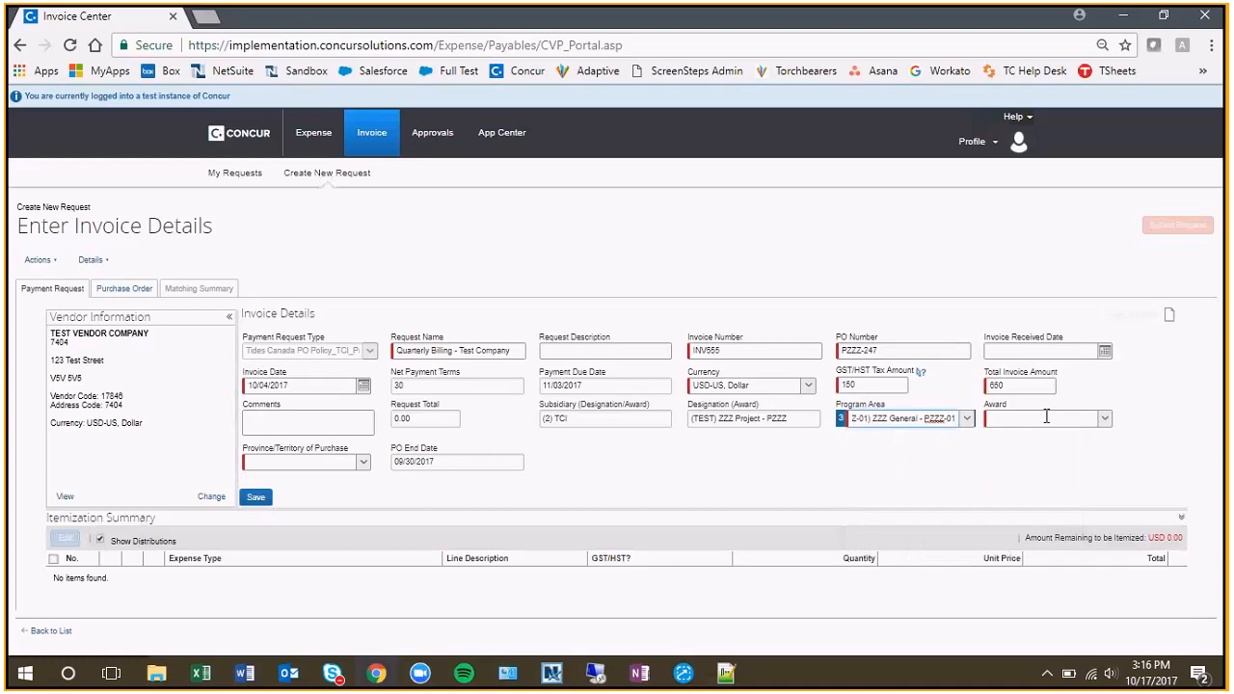
{"action": "left_click", "coordinate": [1105, 419]}
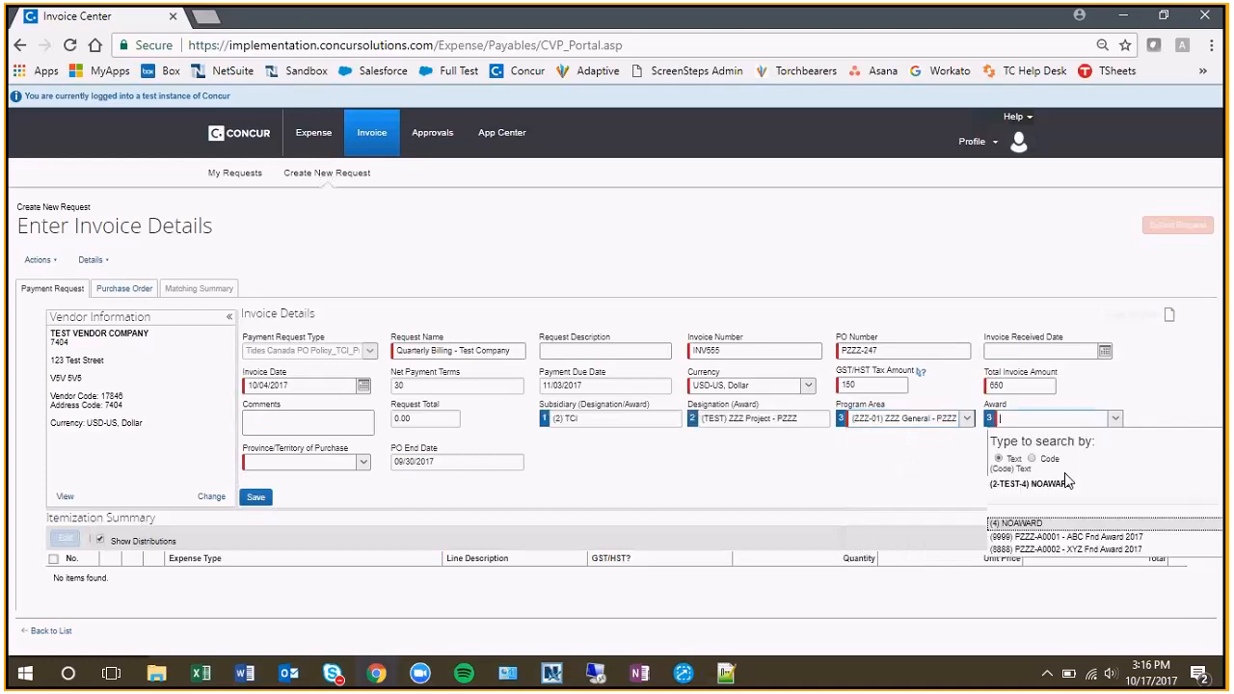
{"action": "left_click", "coordinate": [1042, 523]}
Set the province of purchase to Ontario and save the invoice details.
{"action": "left_click", "coordinate": [364, 463]}
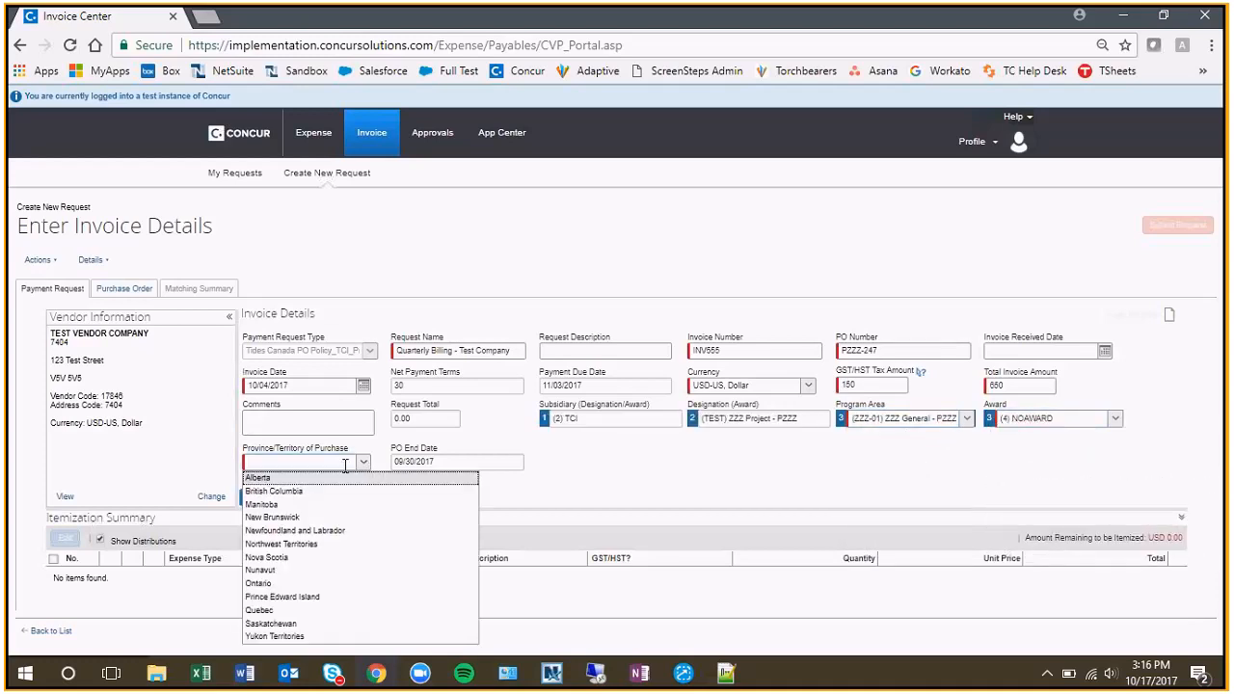
{"action": "left_click", "coordinate": [306, 584]}
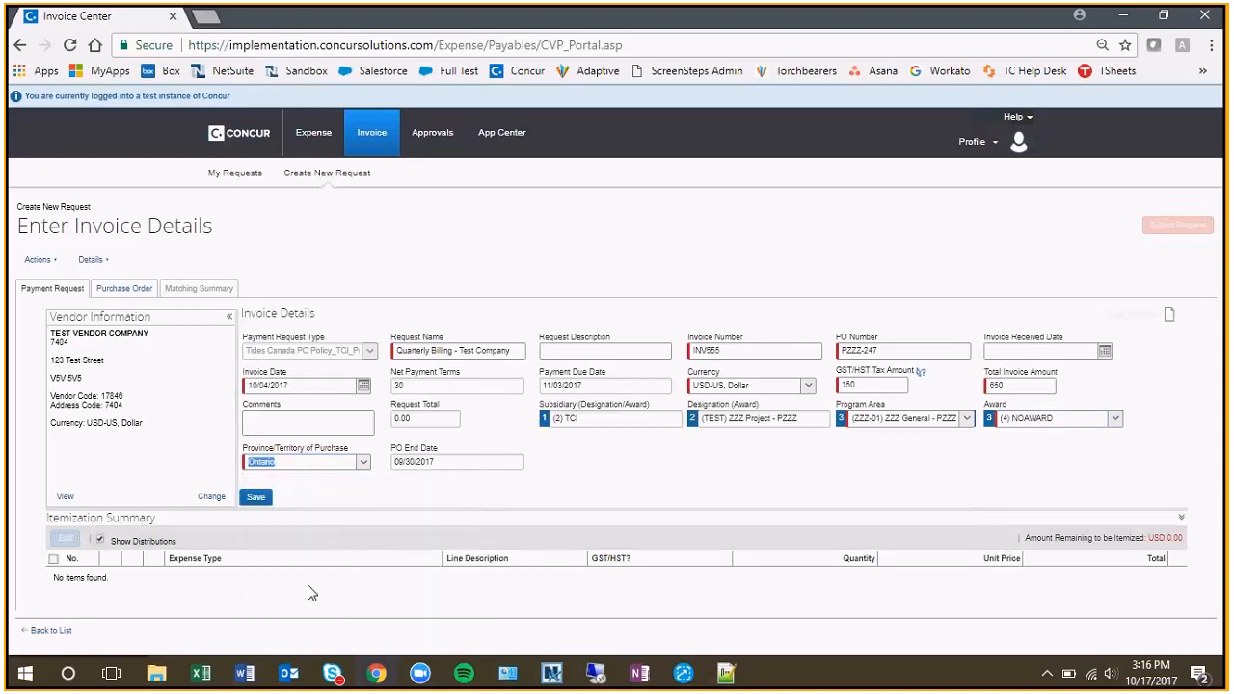
{"action": "left_click", "coordinate": [386, 491]}
{"action": "left_click_drag", "start_coordinate": [438, 464], "coordinate": [395, 470]}
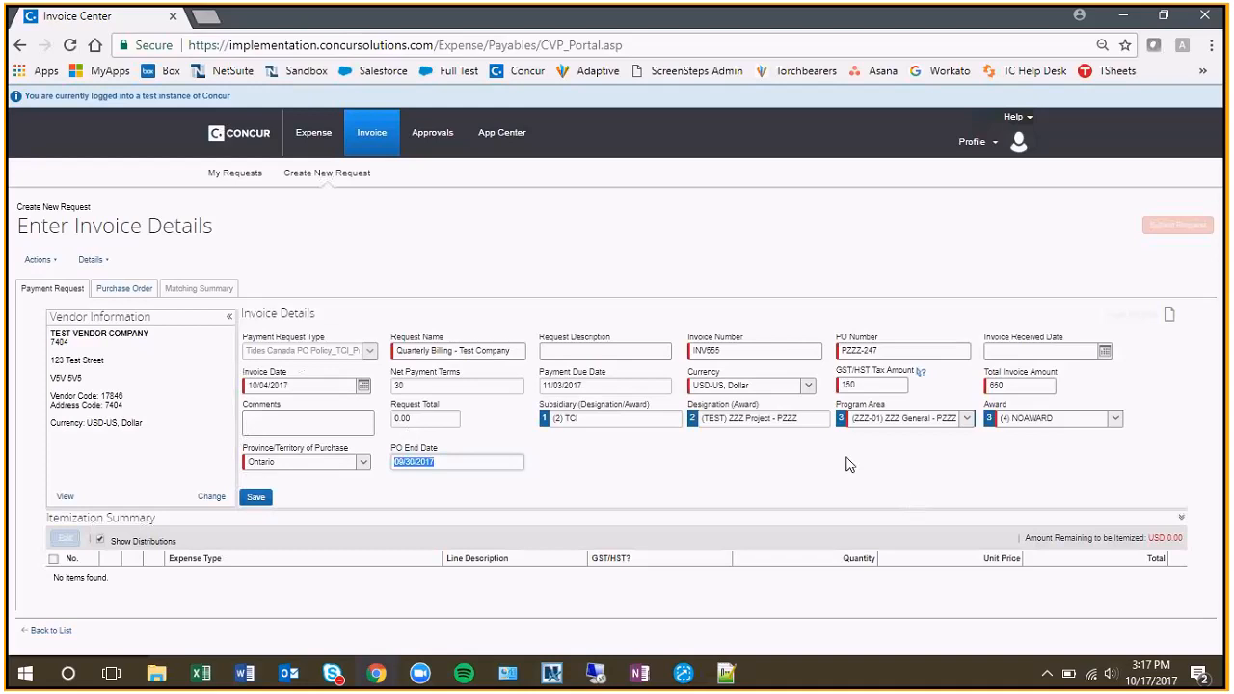
{"action": "left_click", "coordinate": [255, 497]}
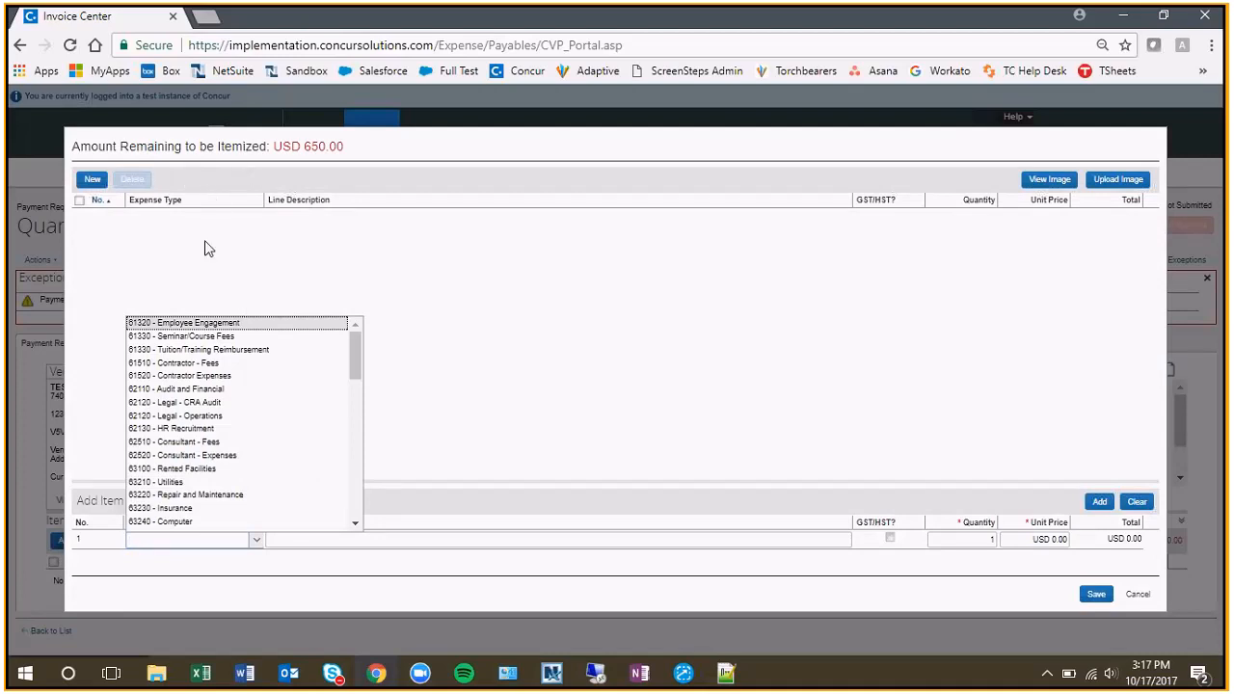
Add a 62510 - Consultant - Fees line item described as "HST on Fees", flagged as GST/HST, with a unit price of 150.
{"action": "left_click", "coordinate": [196, 442]}
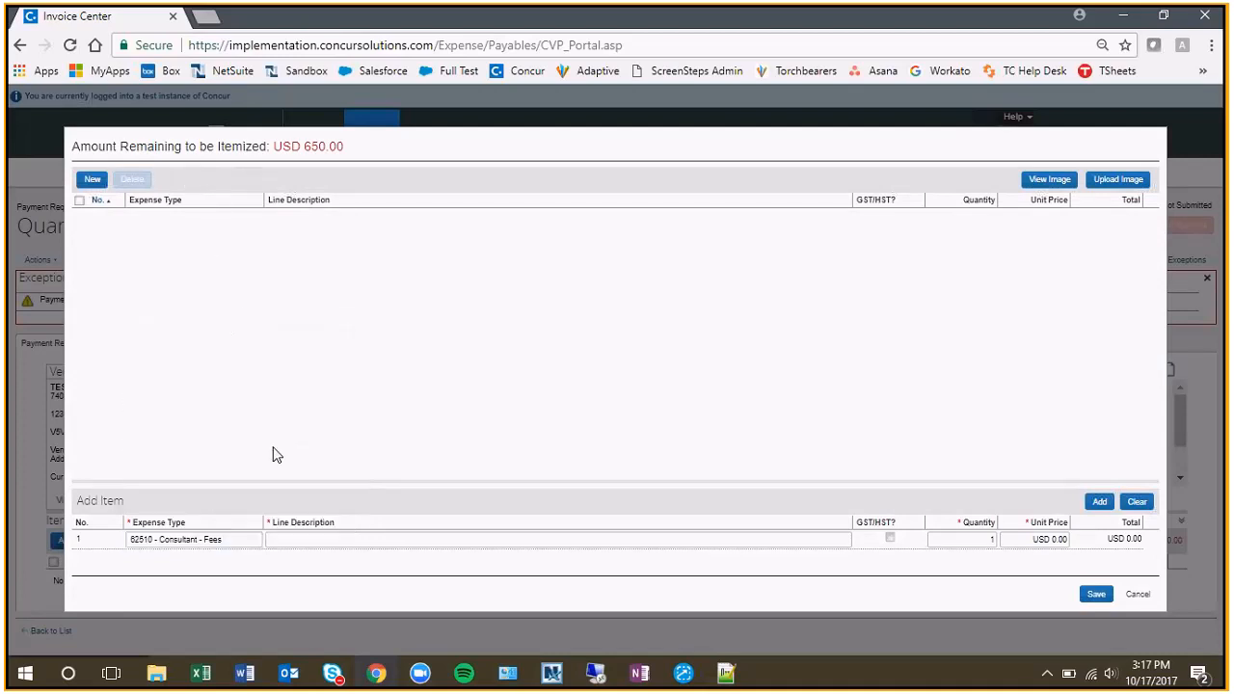
{"action": "left_click", "coordinate": [303, 539]}
{"action": "type", "text": "G"}
{"action": "key", "text": "BackSpace"}
{"action": "type", "text": "HST on Fees"}
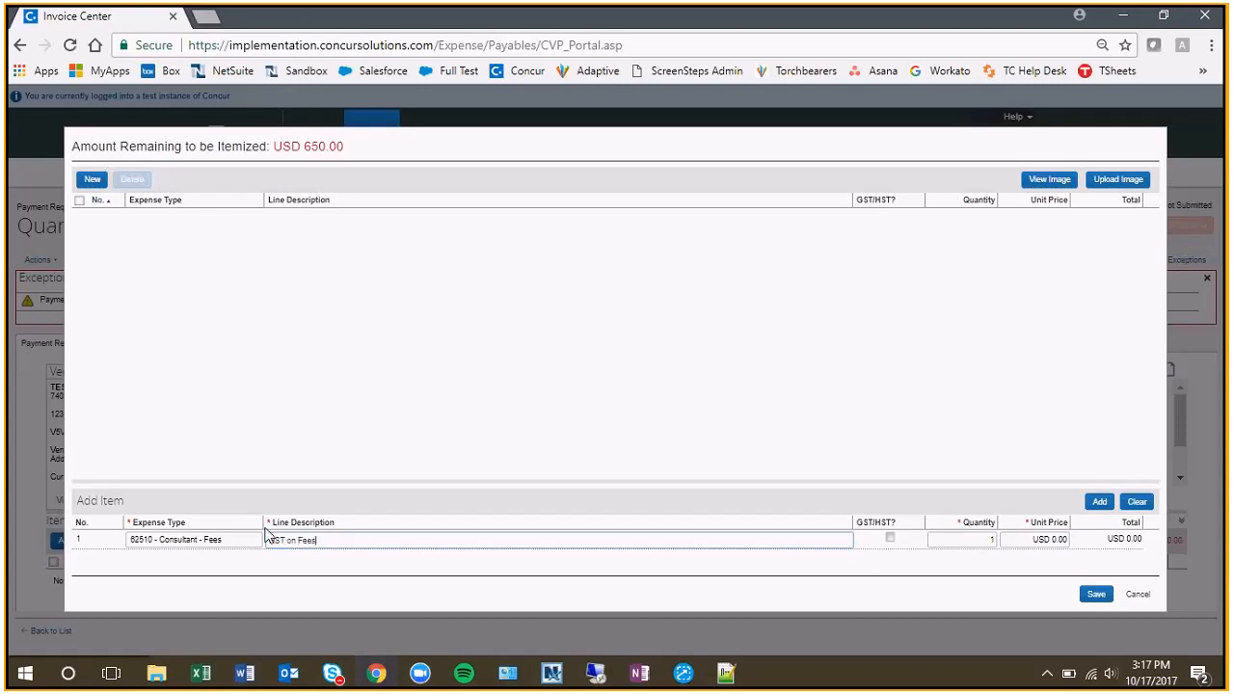
{"action": "left_click", "coordinate": [888, 541]}
{"action": "left_click", "coordinate": [1053, 539]}
{"action": "type", "text": "150"}
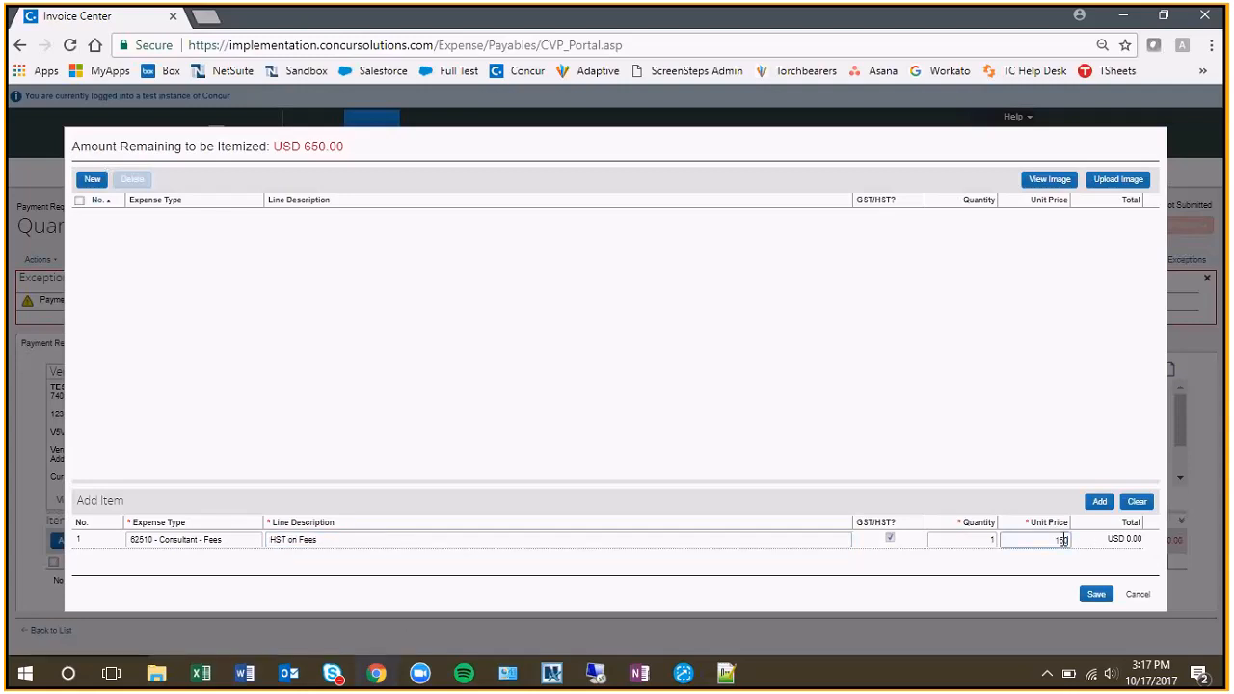
{"action": "left_click", "coordinate": [1098, 505]}
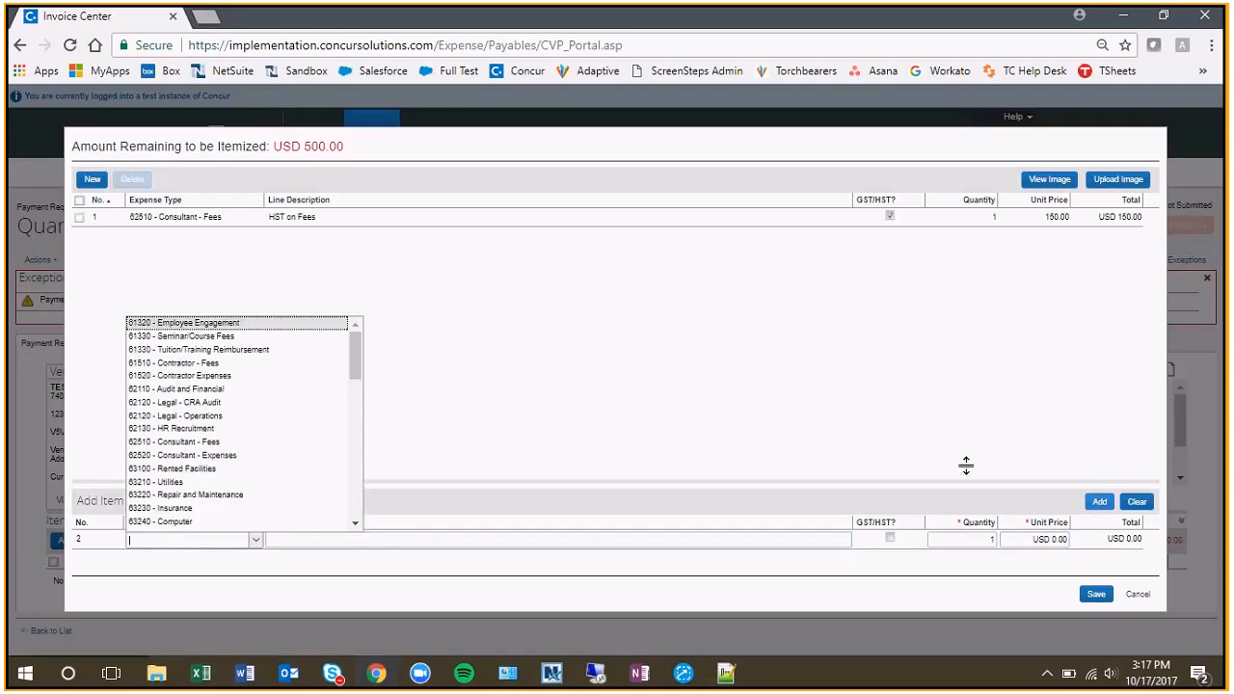
Add a second 62510 - Consultant - Fees item described as "Fees for Scoping Work" with a unit price of 500, and close the item entry.
{"action": "left_click", "coordinate": [192, 443]}
{"action": "left_click", "coordinate": [292, 539]}
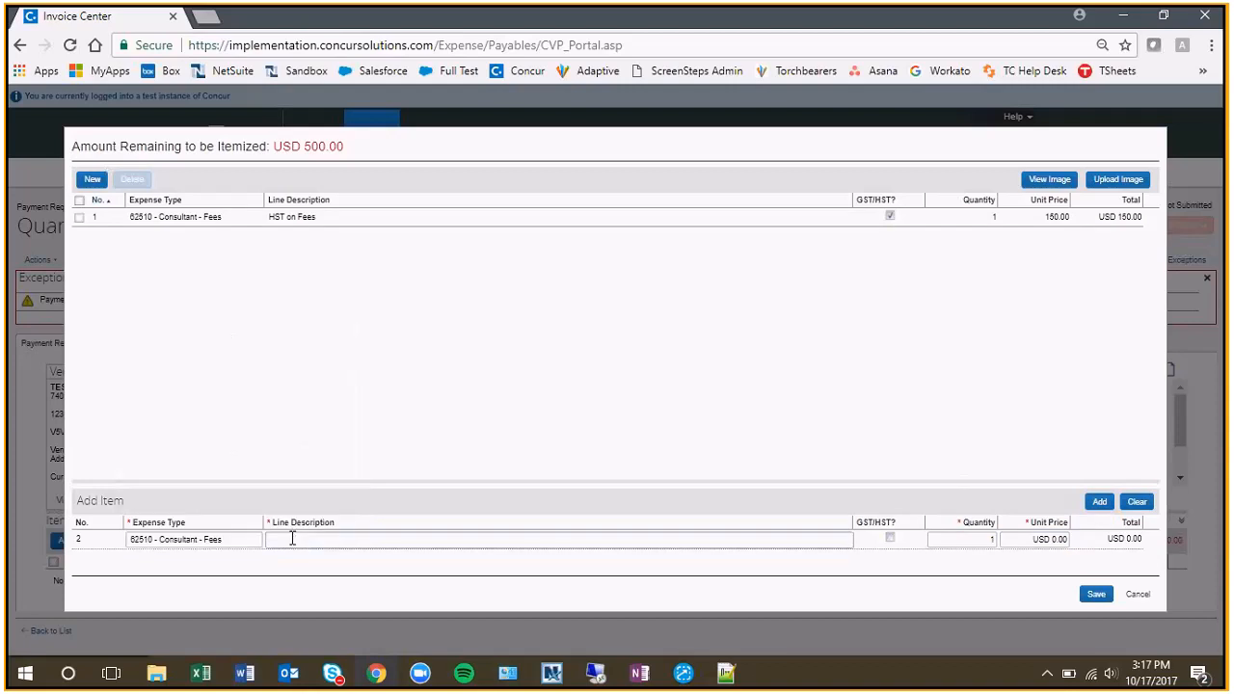
{"action": "type", "text": "Manage"}
{"action": "key", "text": "BackSpace"}
{"action": "key", "text": "BackSpace"}
{"action": "key", "text": "BackSpace"}
{"action": "key", "text": "BackSpace"}
{"action": "key", "text": "BackSpace"}
{"action": "key", "text": "BackSpace"}
{"action": "type", "text": "Fees for Scoping Work"}
{"action": "left_click", "coordinate": [1045, 540]}
{"action": "type", "text": "500"}
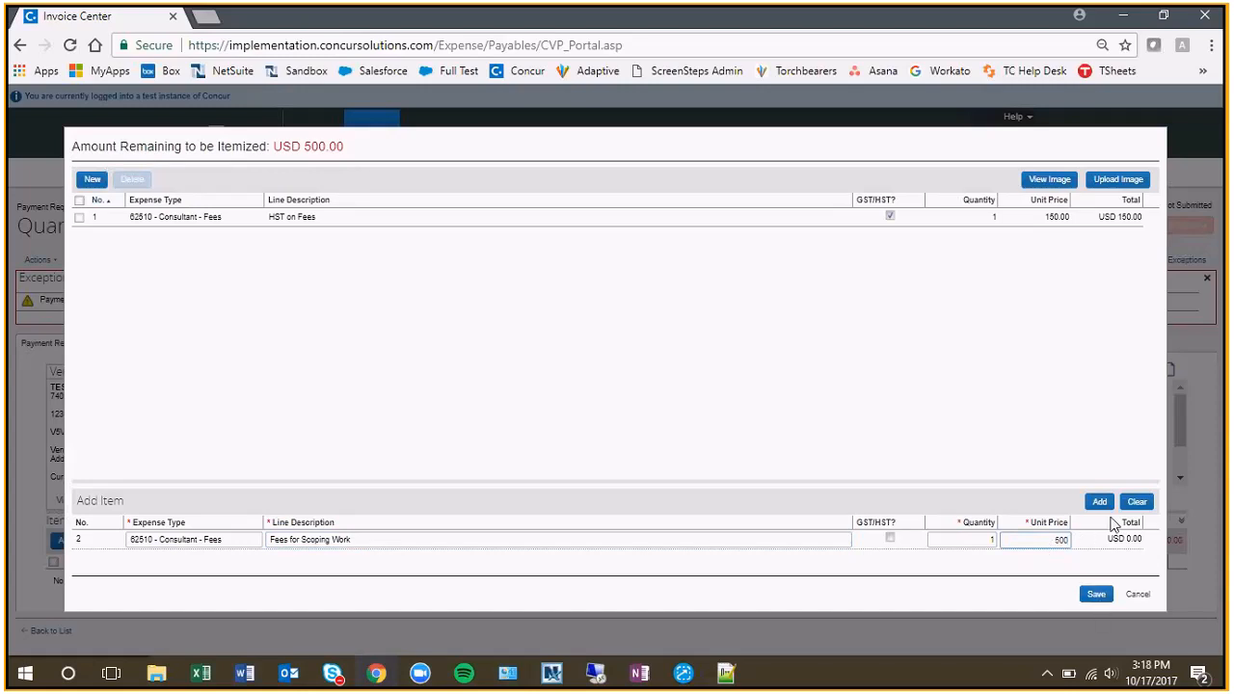
{"action": "left_click", "coordinate": [1101, 502]}
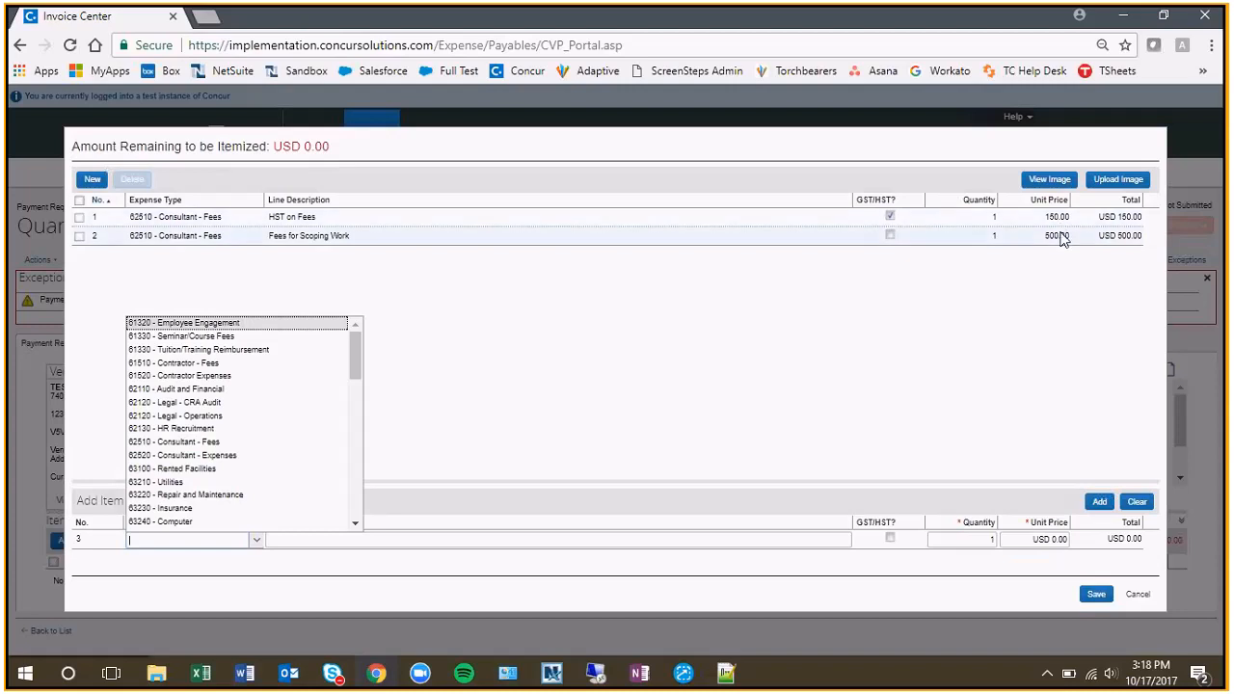
{"action": "left_click", "coordinate": [1138, 594]}
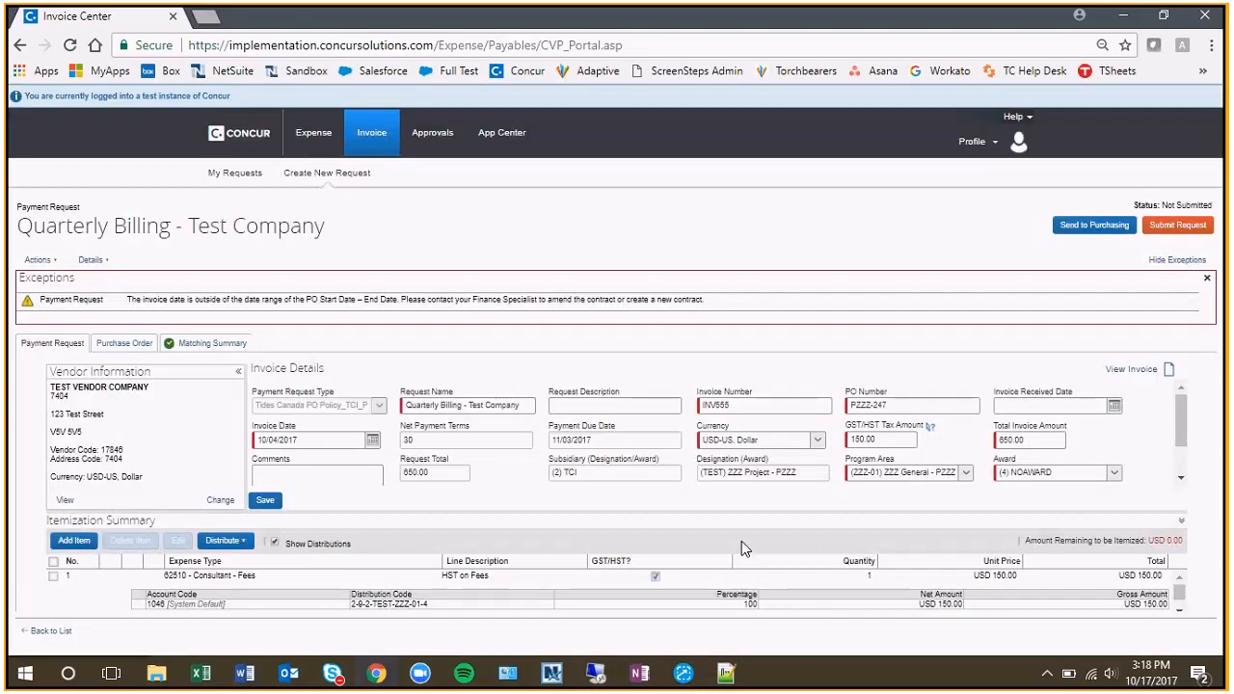
Review both itemized lines with their distributions alongside the invoice details.
{"action": "left_click_drag", "start_coordinate": [471, 516], "coordinate": [474, 457]}
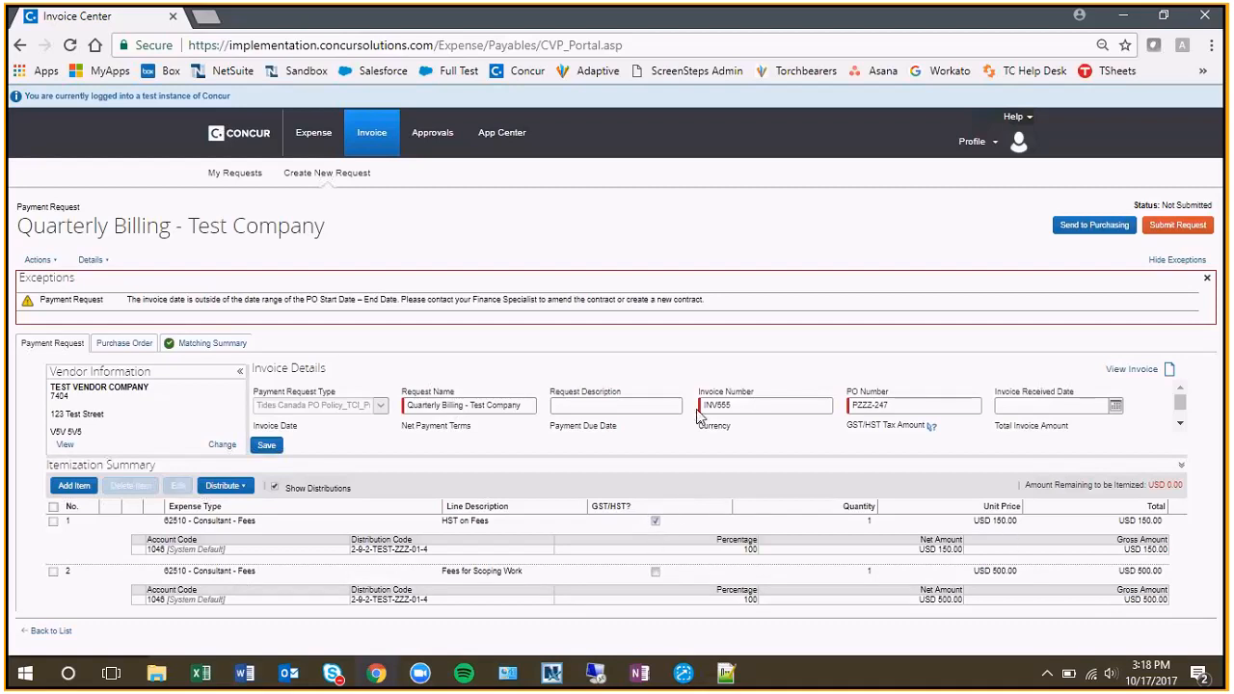
{"action": "left_click", "coordinate": [1178, 424]}
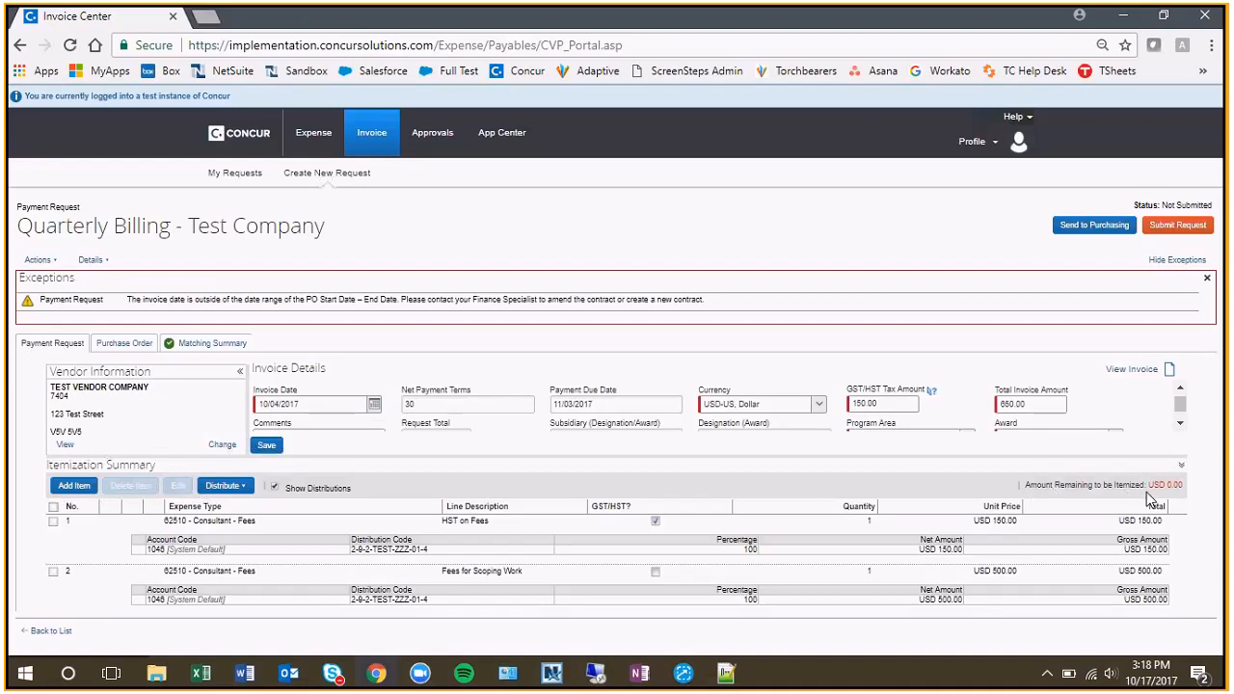
{"action": "left_click_drag", "start_coordinate": [959, 457], "coordinate": [959, 503]}
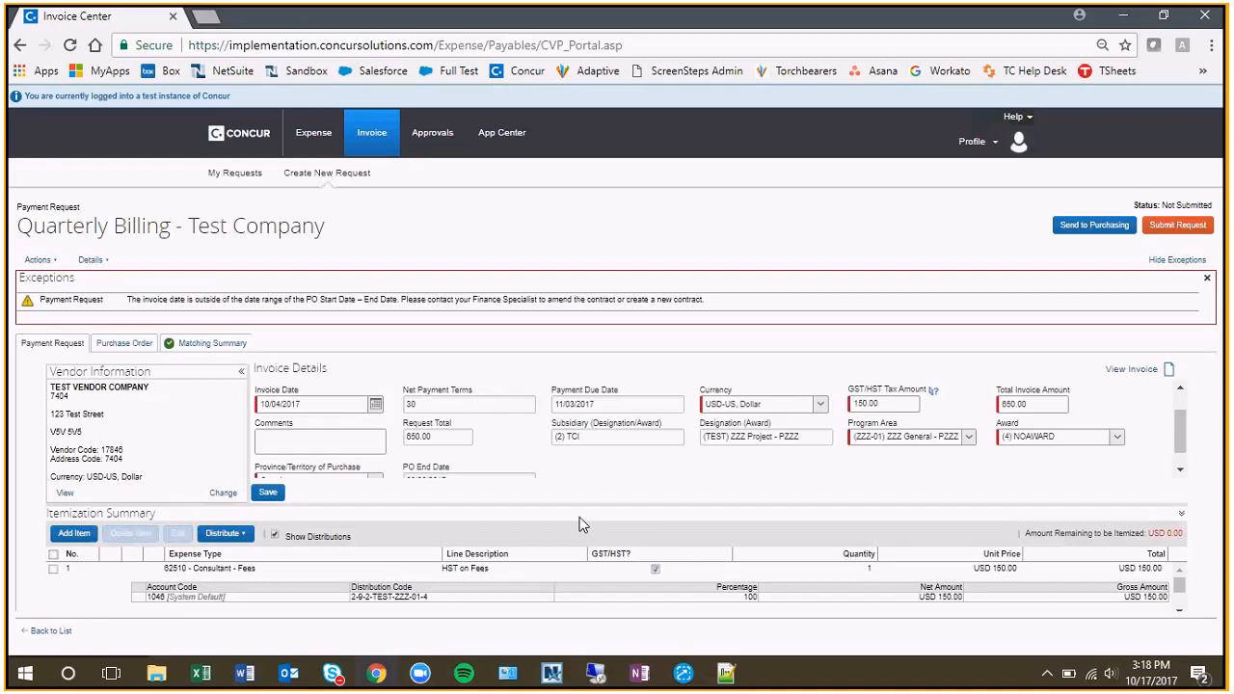
Upload 0691_001.pdf as the invoice image of the payment request.
{"action": "left_click", "coordinate": [39, 259]}
{"action": "left_click", "coordinate": [58, 295]}
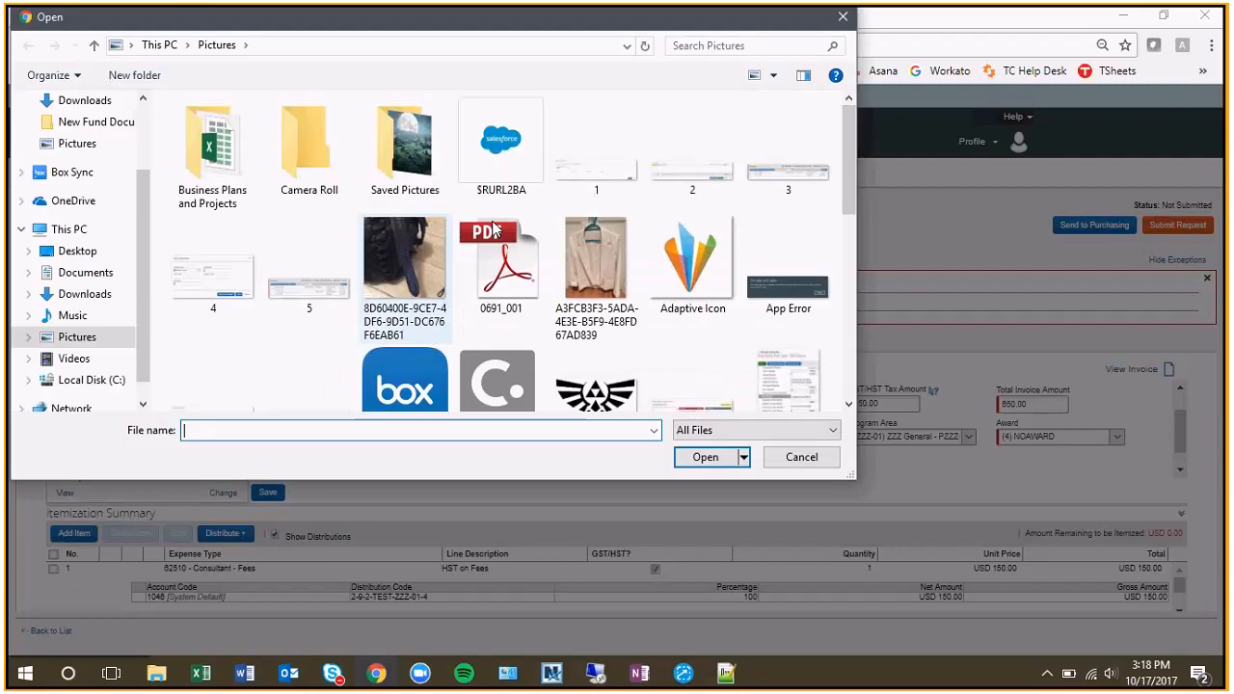
{"action": "key", "text": "Escape"}
{"action": "left_click", "coordinate": [777, 379]}
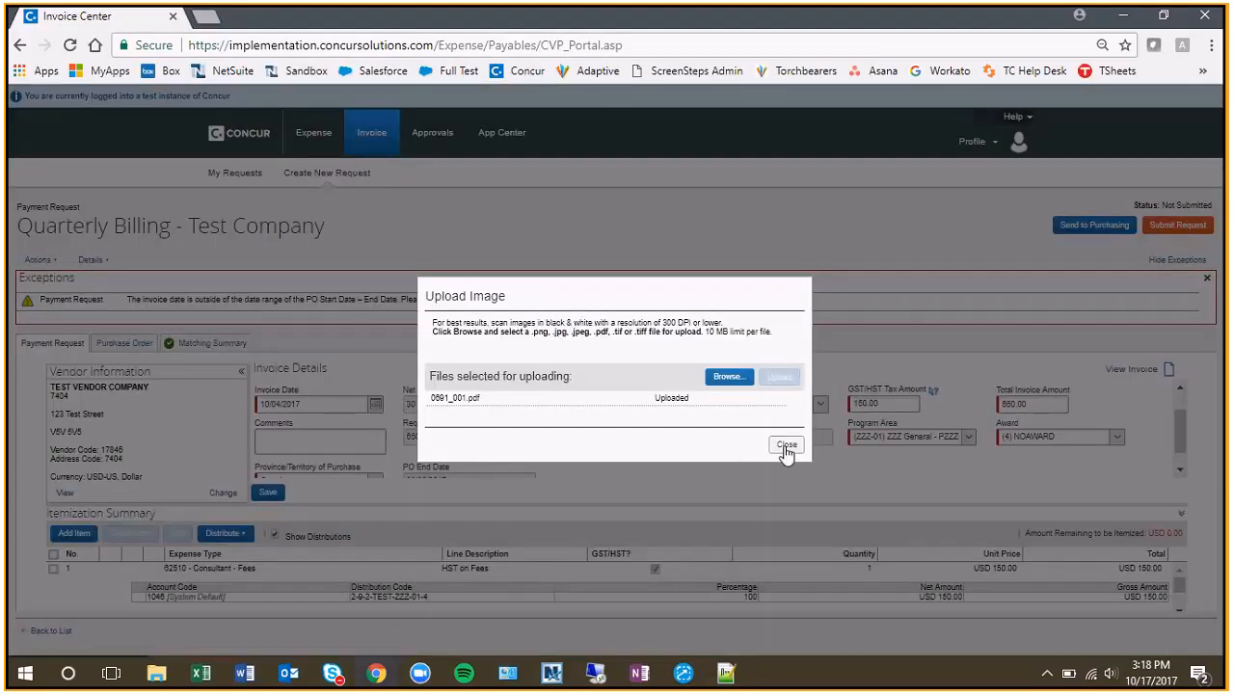
{"action": "left_click", "coordinate": [787, 449]}
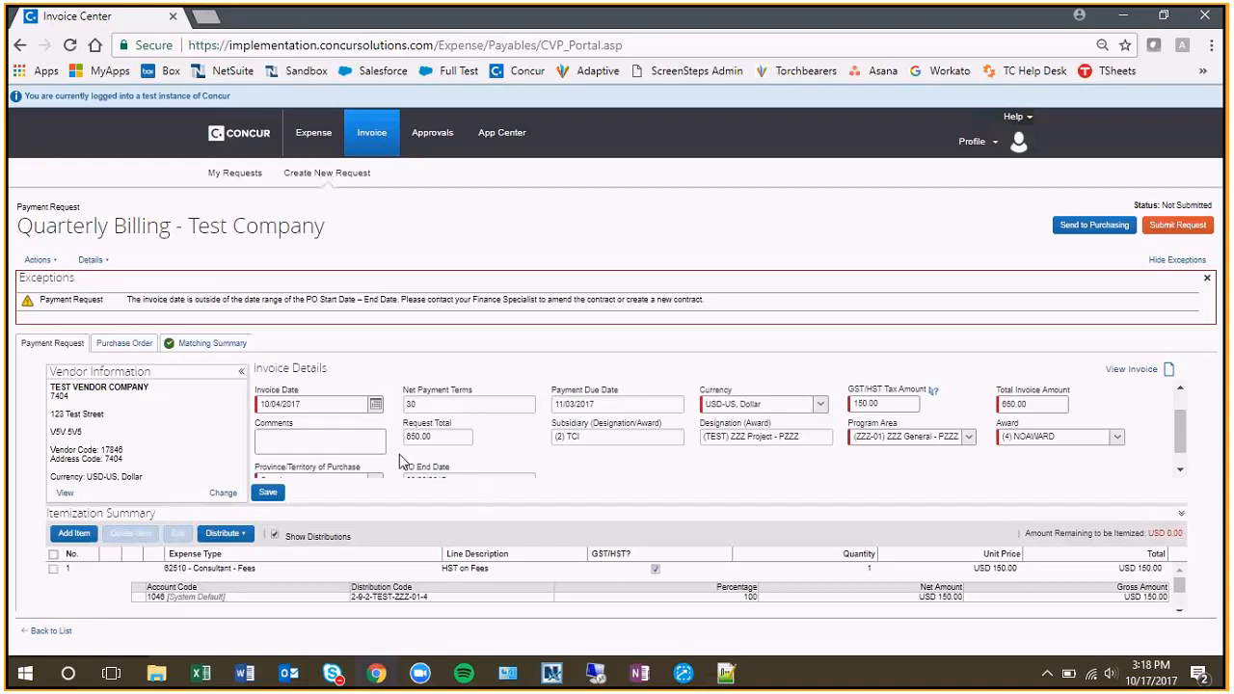
View the purchase order details linked to the payment request.
{"action": "left_click", "coordinate": [122, 348]}
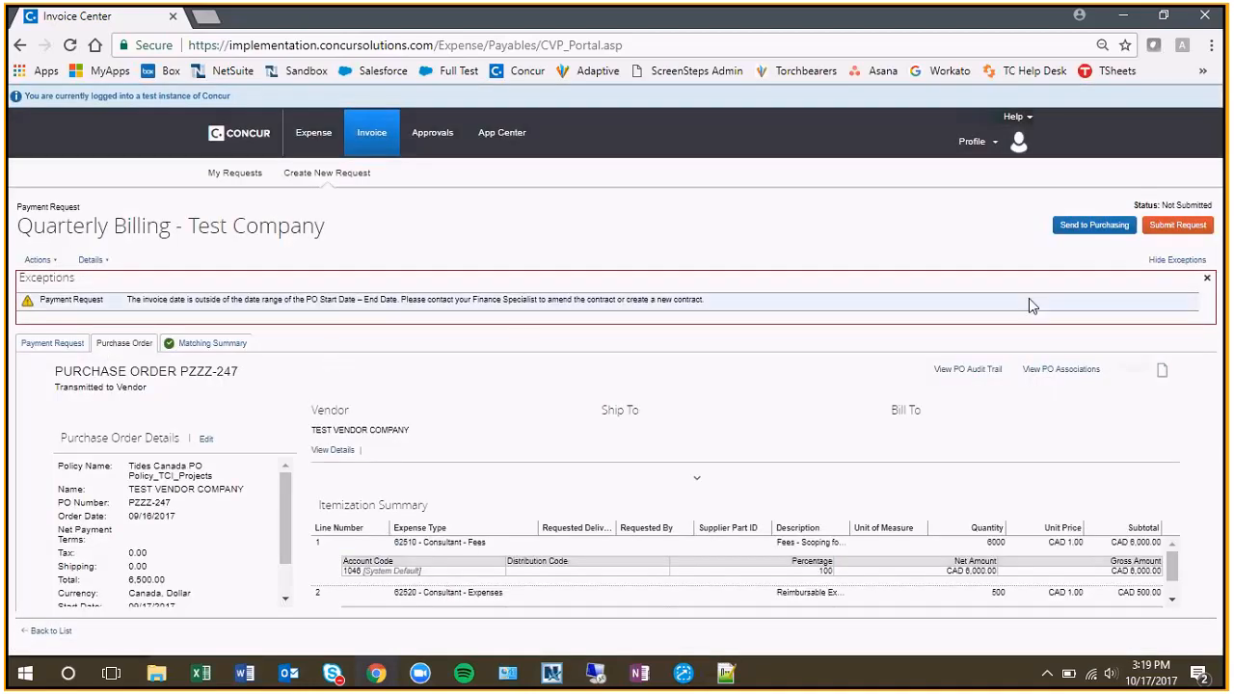
Hide the exceptions and examine the purchase order's total, start and end dates, and itemized lines.
{"action": "left_click", "coordinate": [1194, 262]}
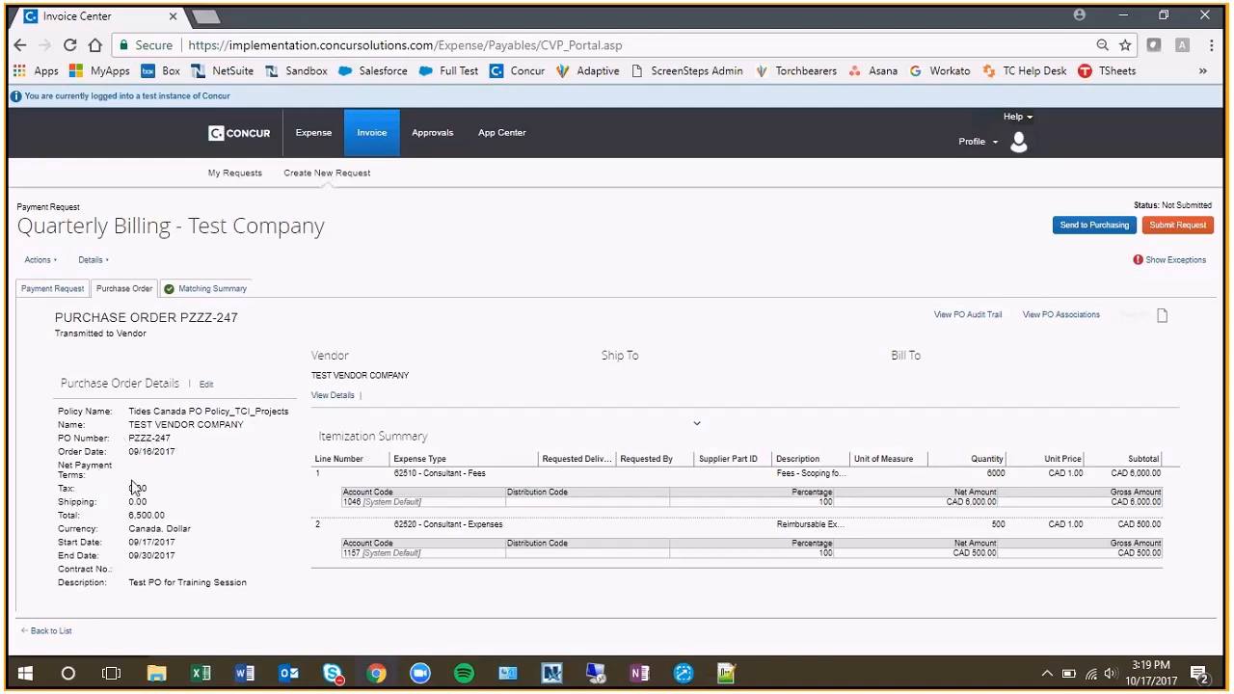
{"action": "double_click", "coordinate": [145, 517]}
{"action": "left_click", "coordinate": [183, 529]}
{"action": "mouse_move", "coordinate": [152, 571]}
{"action": "left_mouse_down"}
{"action": "mouse_move", "coordinate": [190, 561]}
{"action": "mouse_move", "coordinate": [136, 554]}
{"action": "left_mouse_up"}
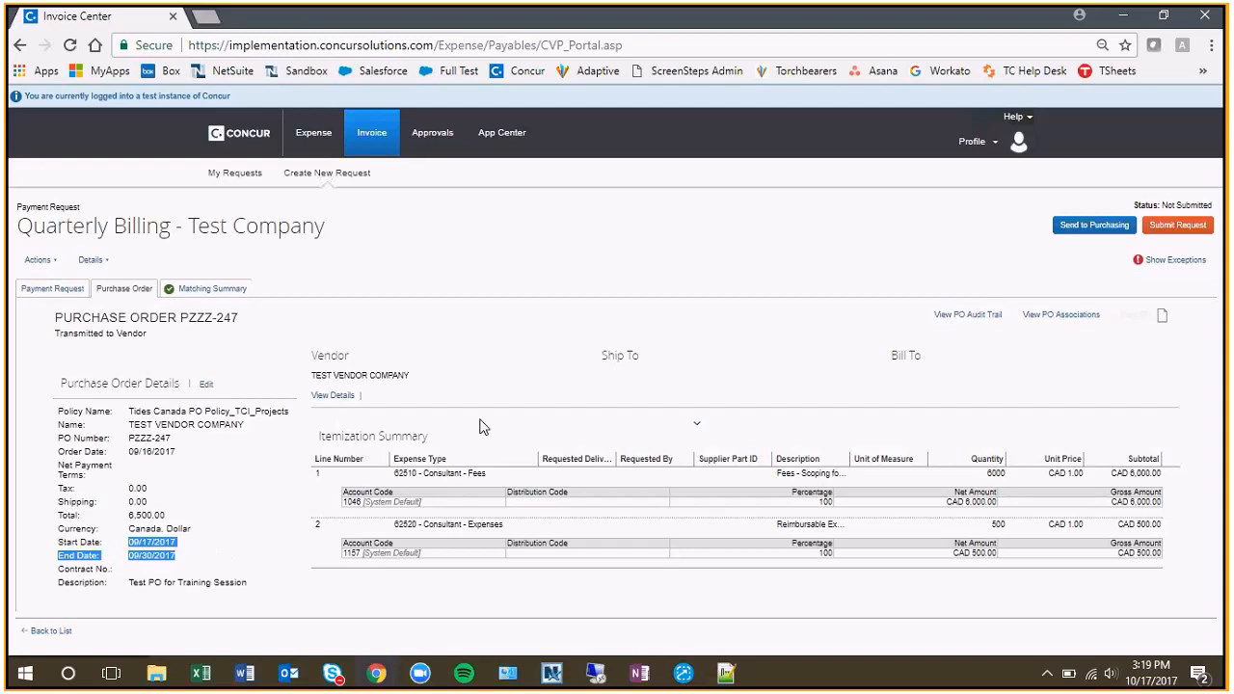
{"action": "left_click", "coordinate": [367, 413]}
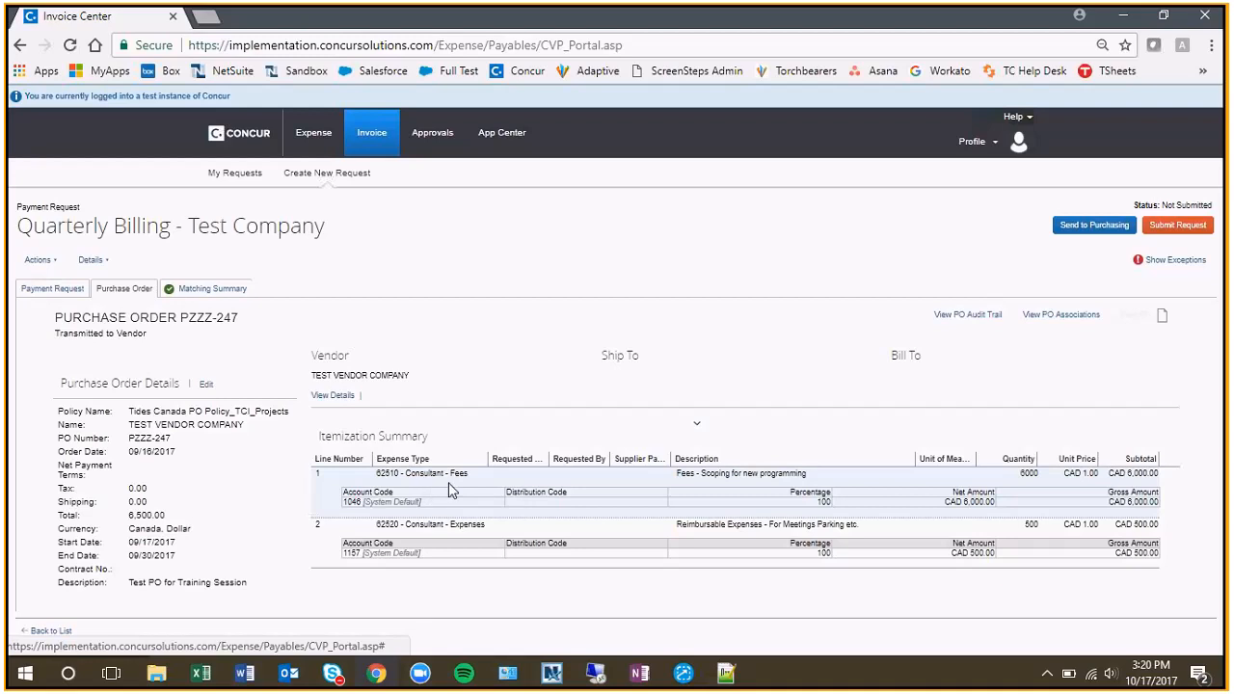
{"action": "left_click", "coordinate": [55, 289]}
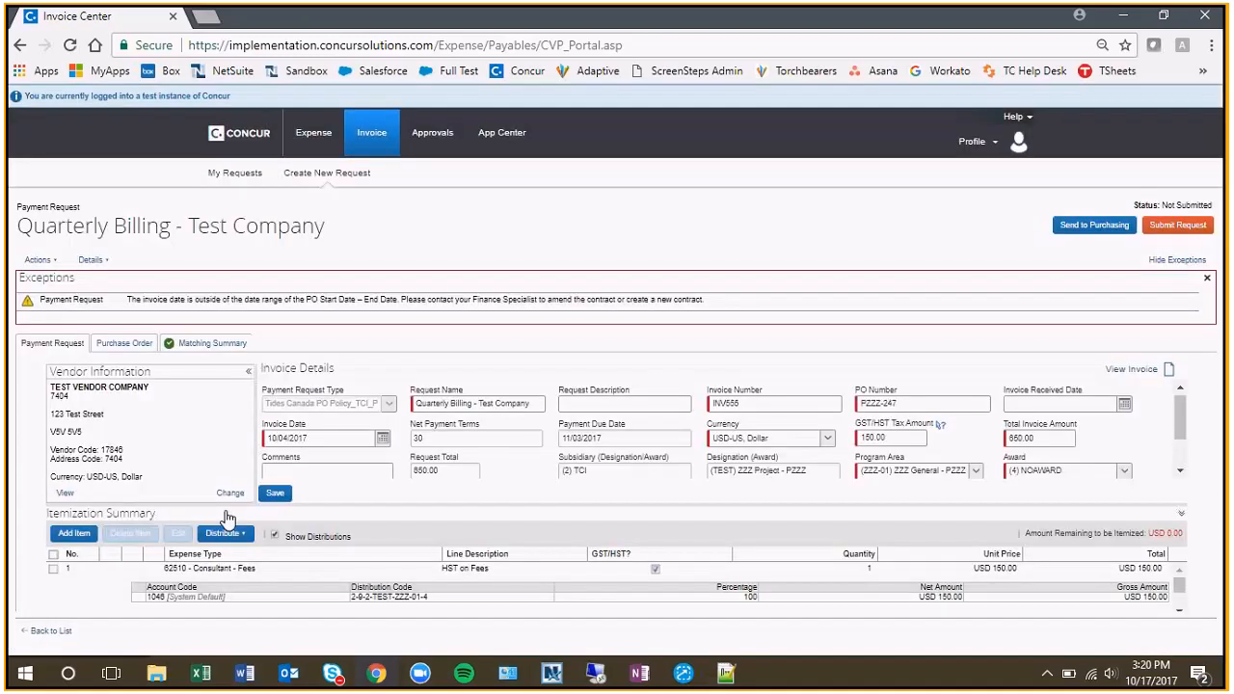
{"action": "left_click", "coordinate": [226, 531]}
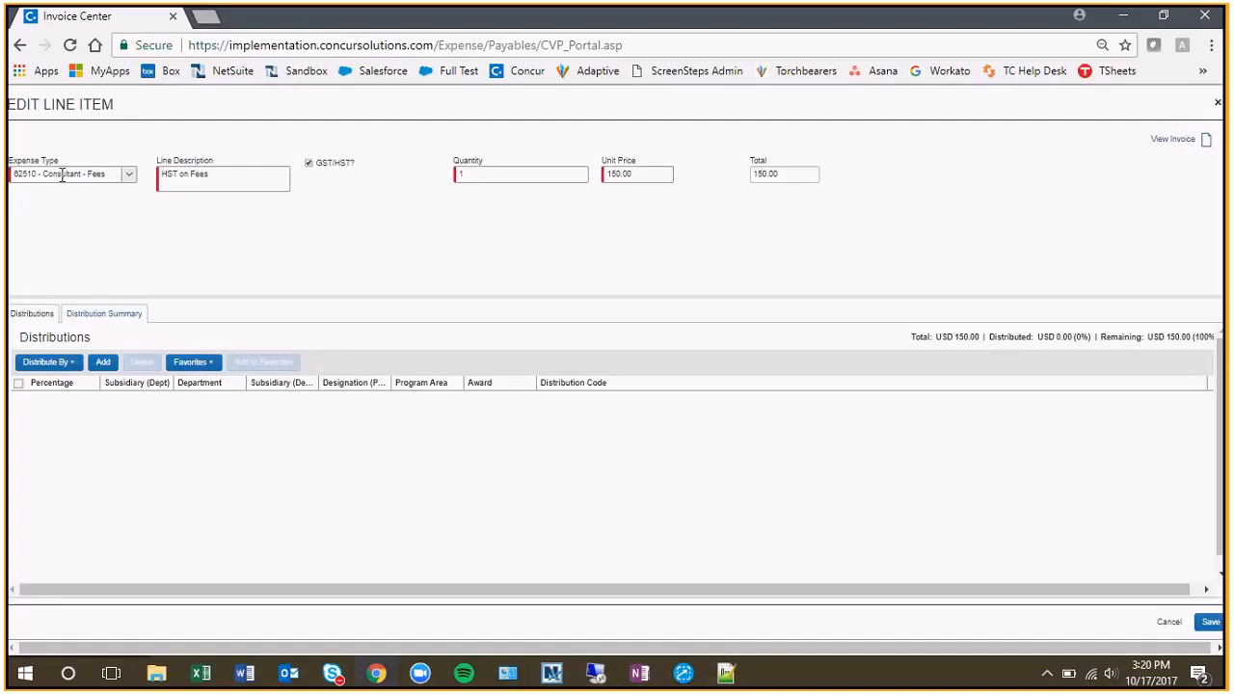
{"action": "left_click", "coordinate": [62, 175]}
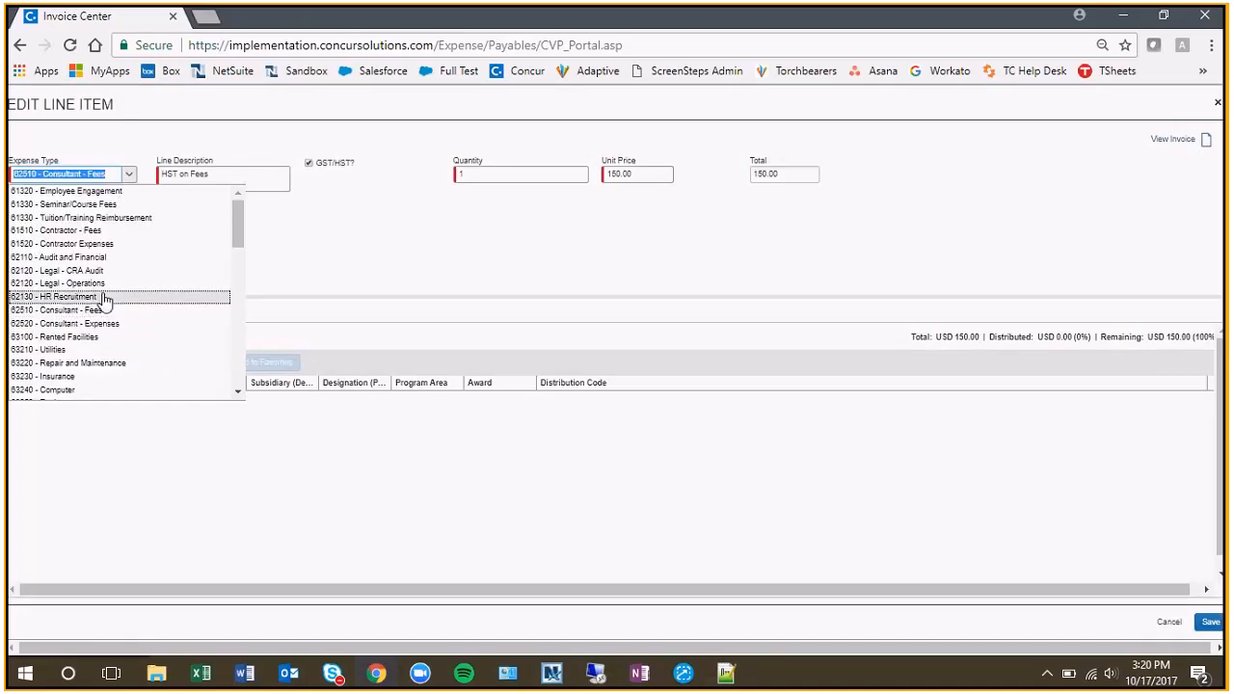
{"action": "left_click", "coordinate": [100, 231]}
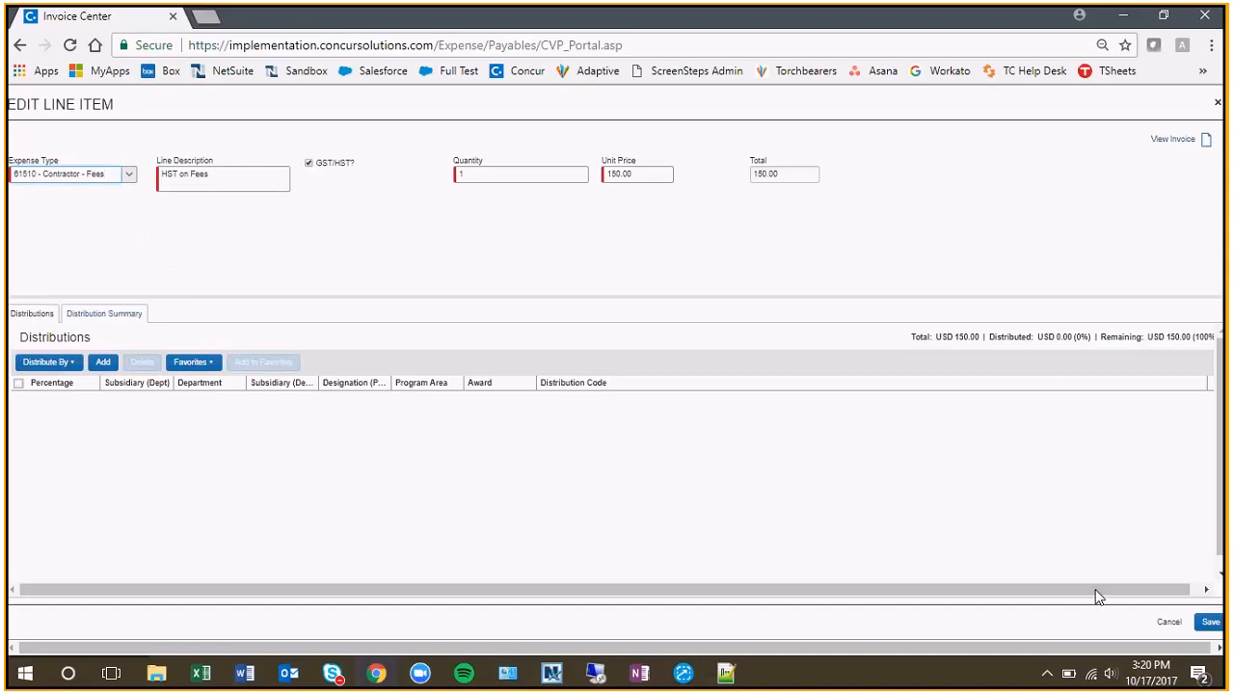
{"action": "left_click", "coordinate": [1169, 624]}
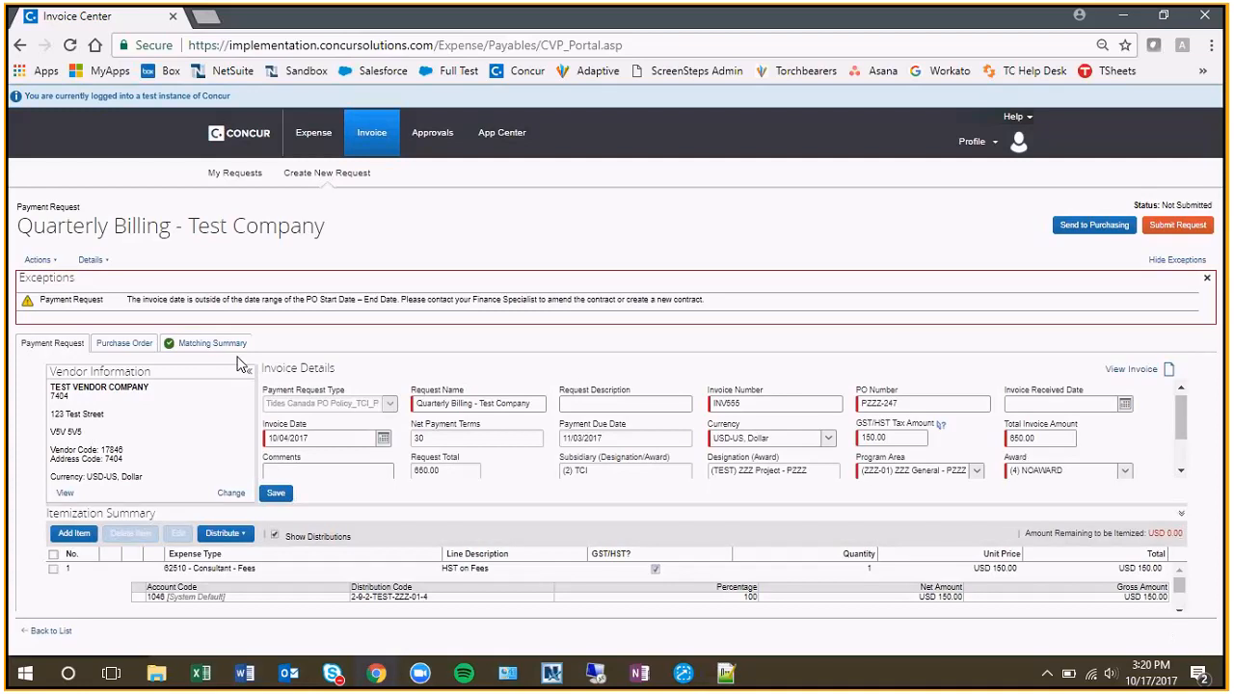
View the purchase order's associated payment requests at a larger zoom and check the PO total against the invoiced amount.
{"action": "left_click", "coordinate": [124, 344]}
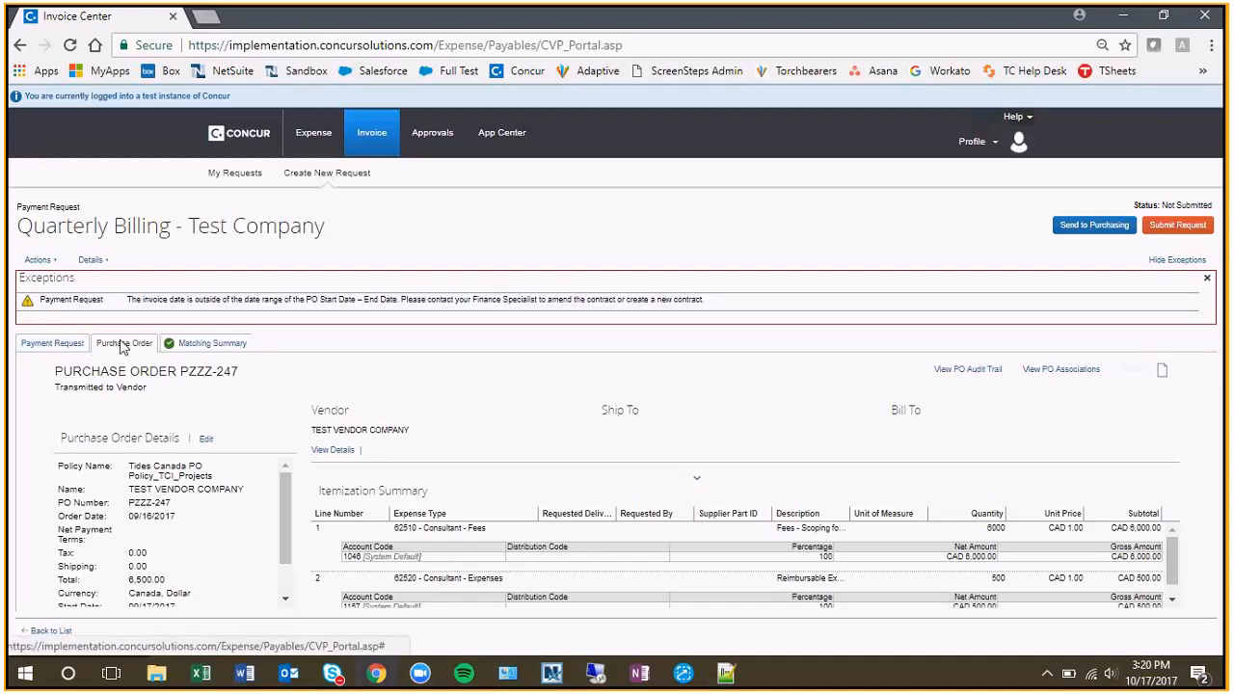
{"action": "left_click", "coordinate": [1072, 372]}
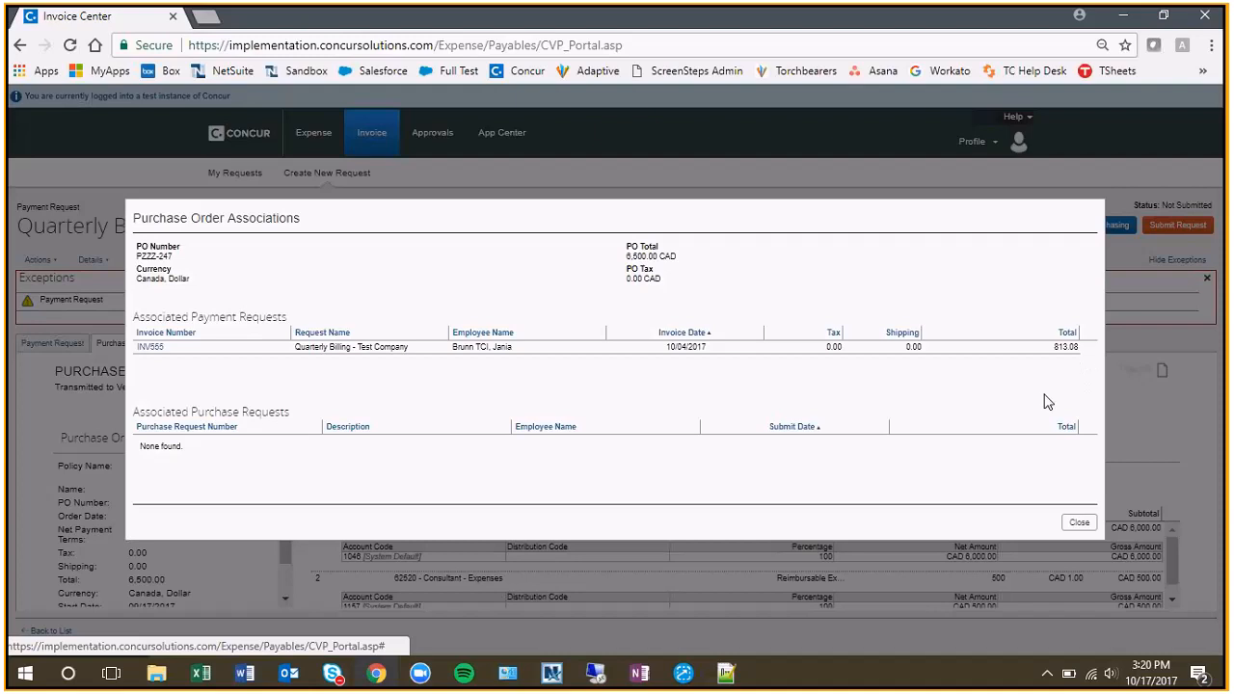
{"action": "key", "text": "ctrl+plus"}
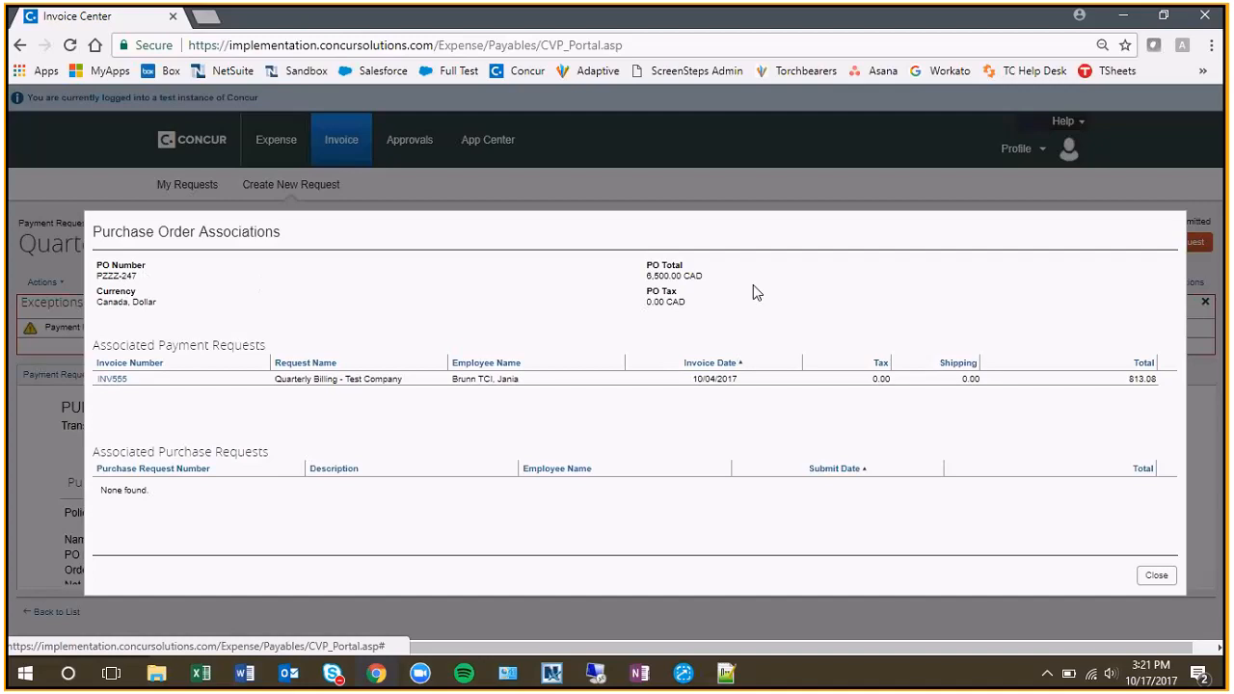
{"action": "left_click_drag", "start_coordinate": [720, 280], "coordinate": [633, 277]}
{"action": "left_click", "coordinate": [708, 283]}
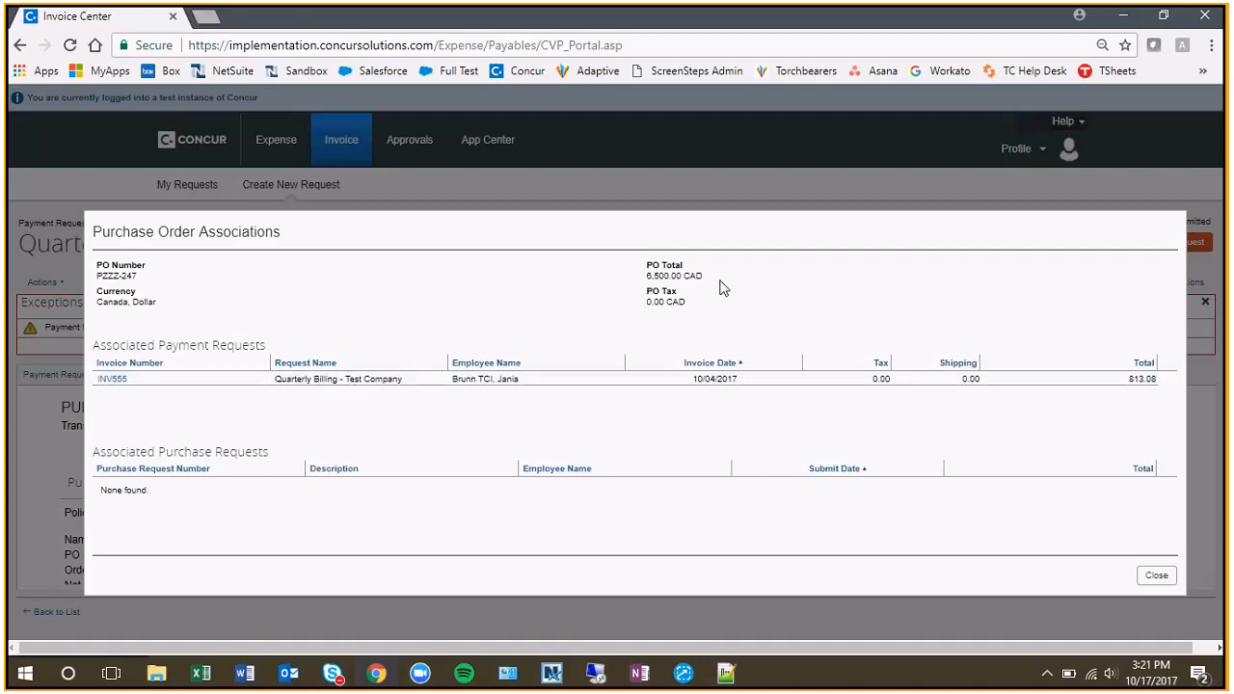
Subtract 813.08 from 6500 in Calculator to find the purchase order's remaining balance, and close Calculator and the purchase order associations.
{"action": "left_click", "coordinate": [26, 681]}
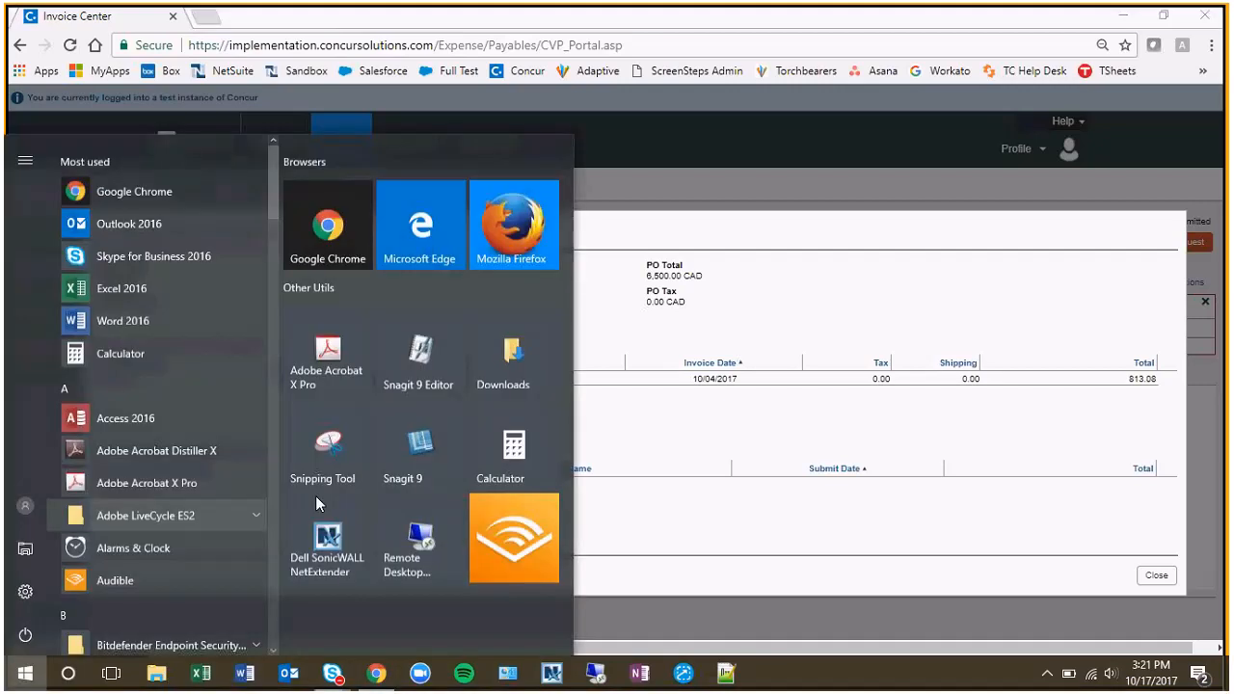
{"action": "left_click", "coordinate": [506, 444]}
{"action": "left_click_drag", "start_coordinate": [964, 193], "coordinate": [313, 170]}
{"action": "type", "text": "6500 "}
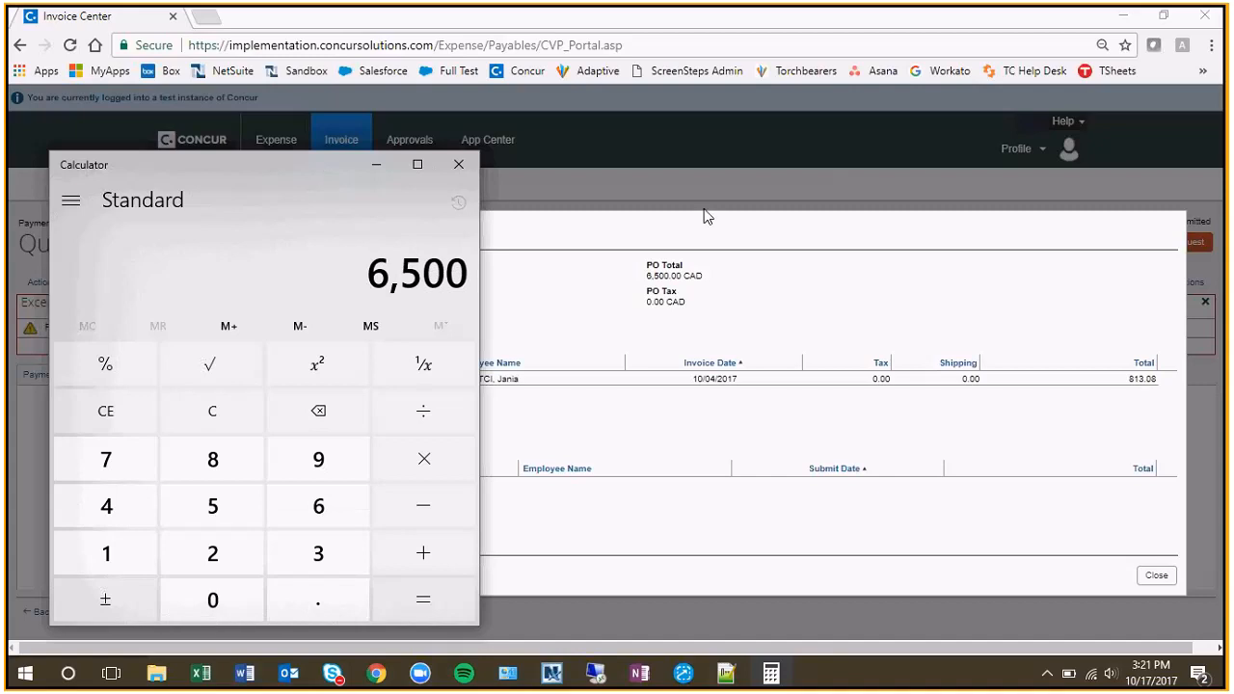
{"action": "type", "text": "- 813.08"}
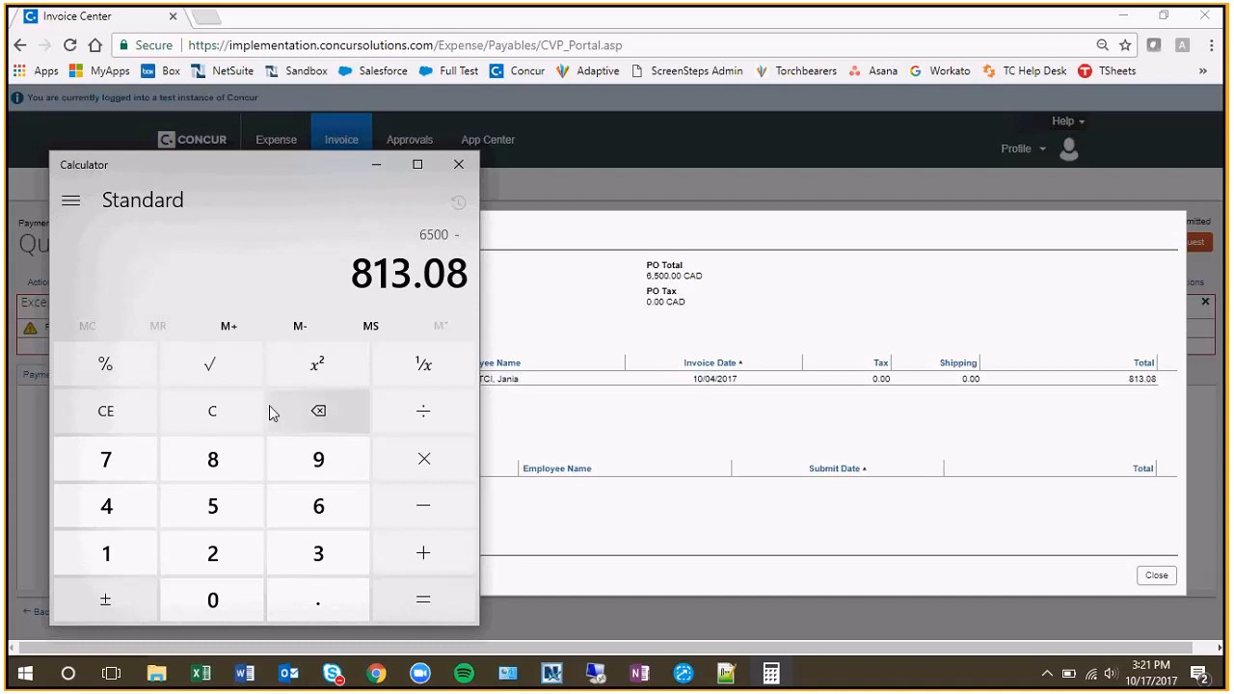
{"action": "key", "text": "Return"}
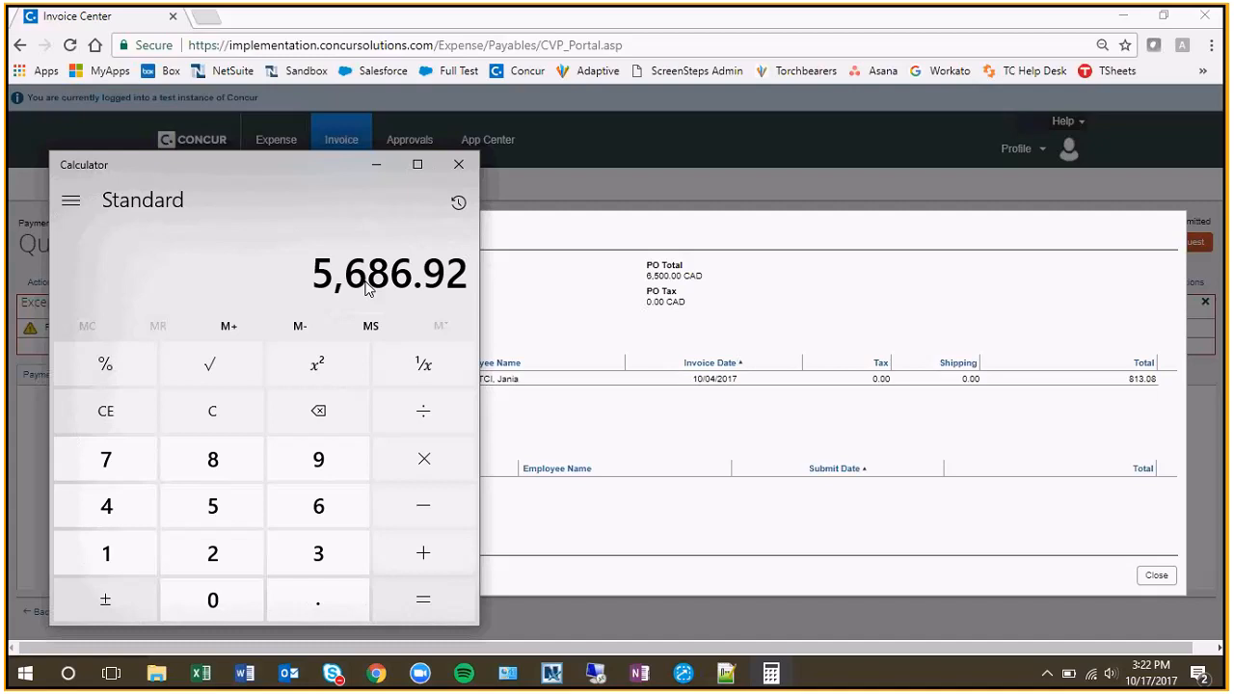
{"action": "left_click", "coordinate": [459, 164]}
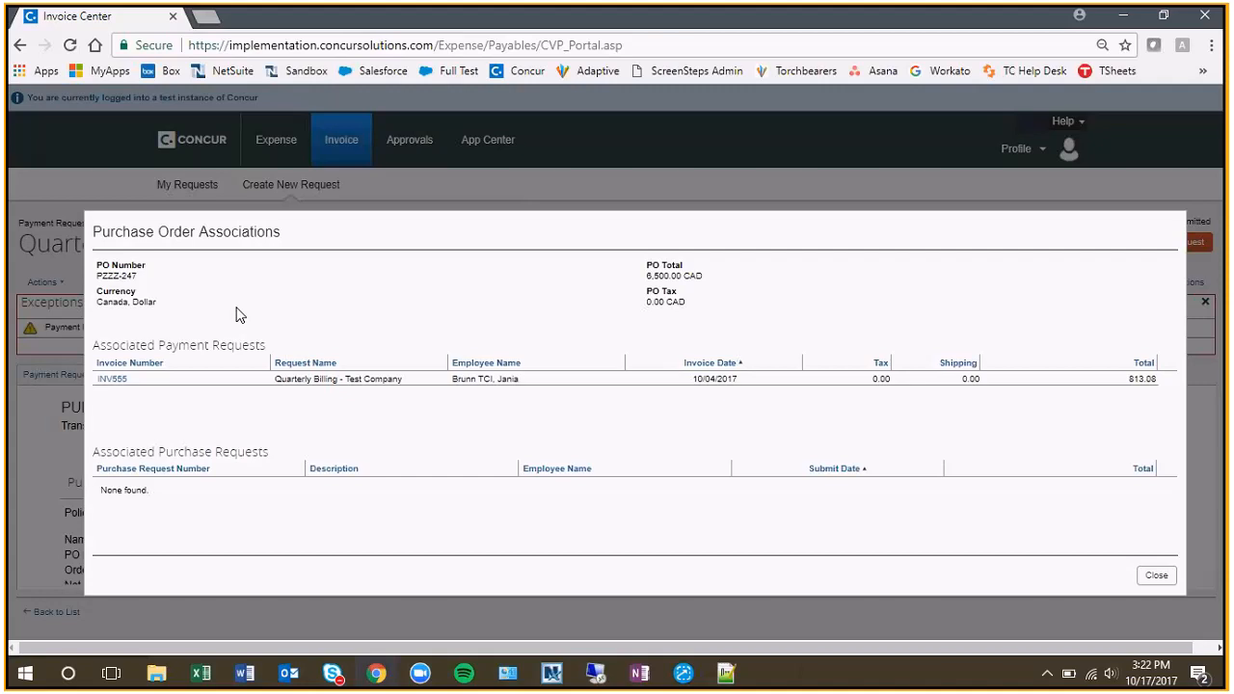
{"action": "left_click", "coordinate": [1158, 576]}
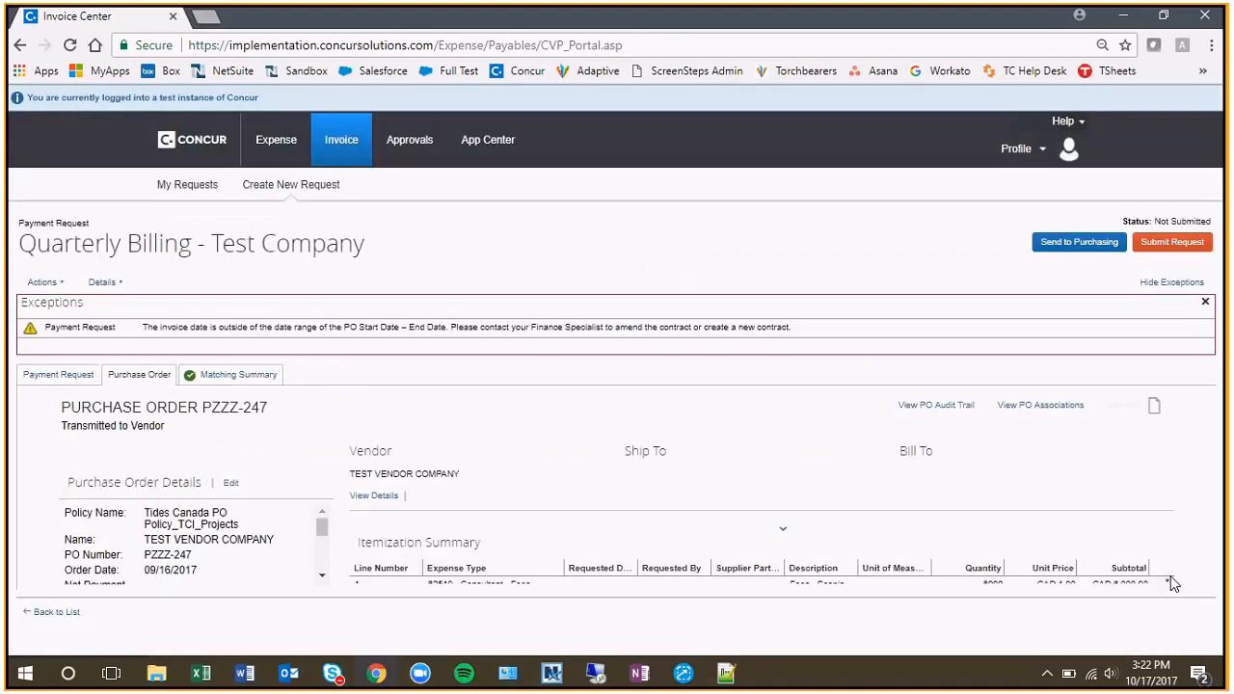
Review the matching summary, comparing the payment request's line items with the purchase order lines.
{"action": "left_click", "coordinate": [67, 376]}
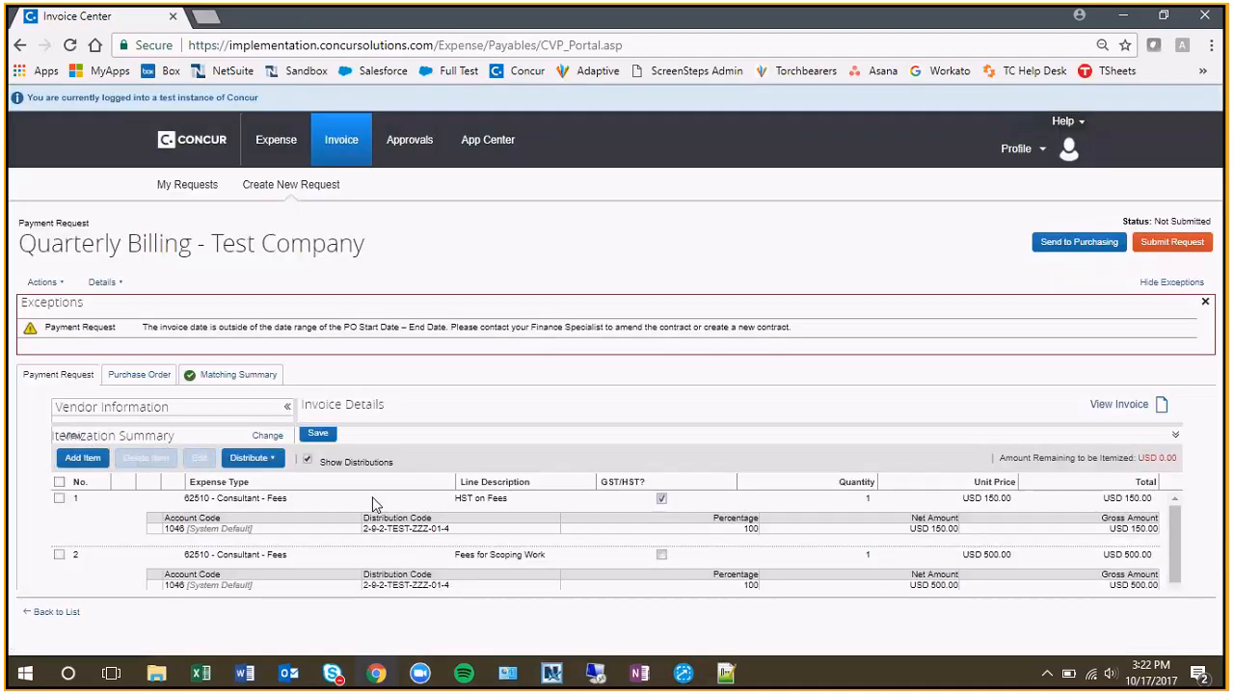
{"action": "left_click", "coordinate": [214, 382]}
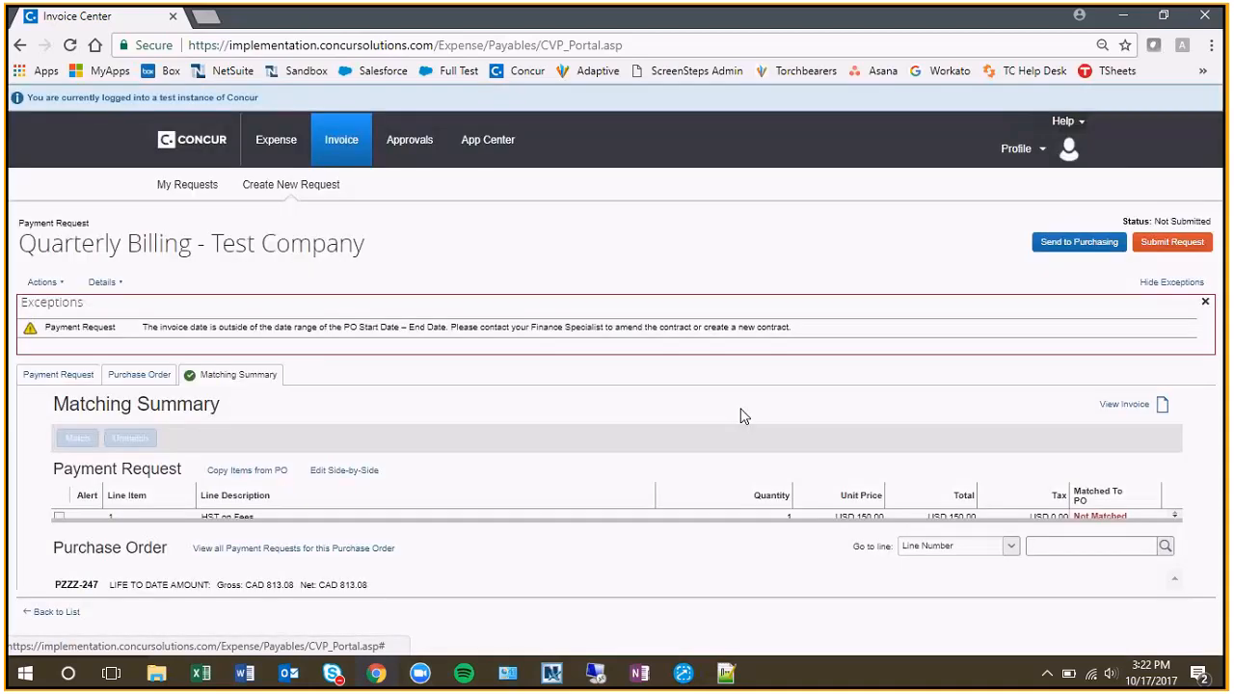
{"action": "left_click_drag", "start_coordinate": [677, 519], "coordinate": [678, 547]}
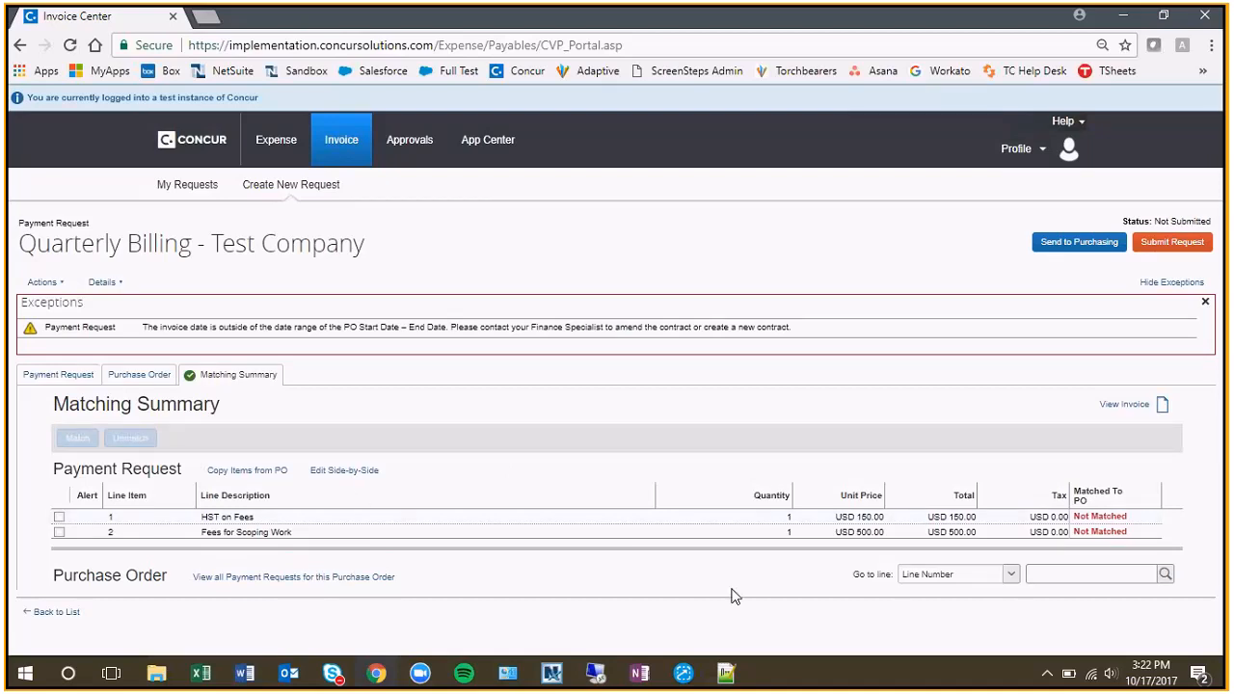
{"action": "left_click_drag", "start_coordinate": [632, 547], "coordinate": [643, 473]}
{"action": "scroll", "coordinate": [564, 571], "scroll_direction": "down", "scroll_amount": 2}
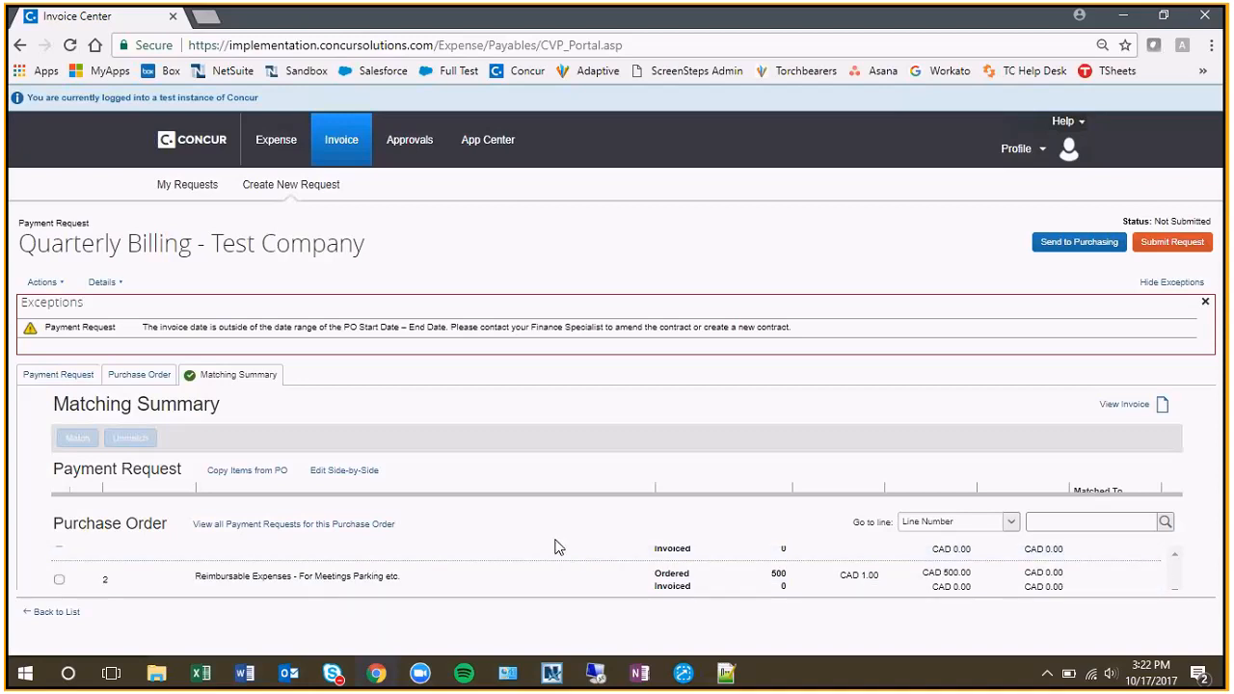
{"action": "left_click_drag", "start_coordinate": [472, 494], "coordinate": [472, 517]}
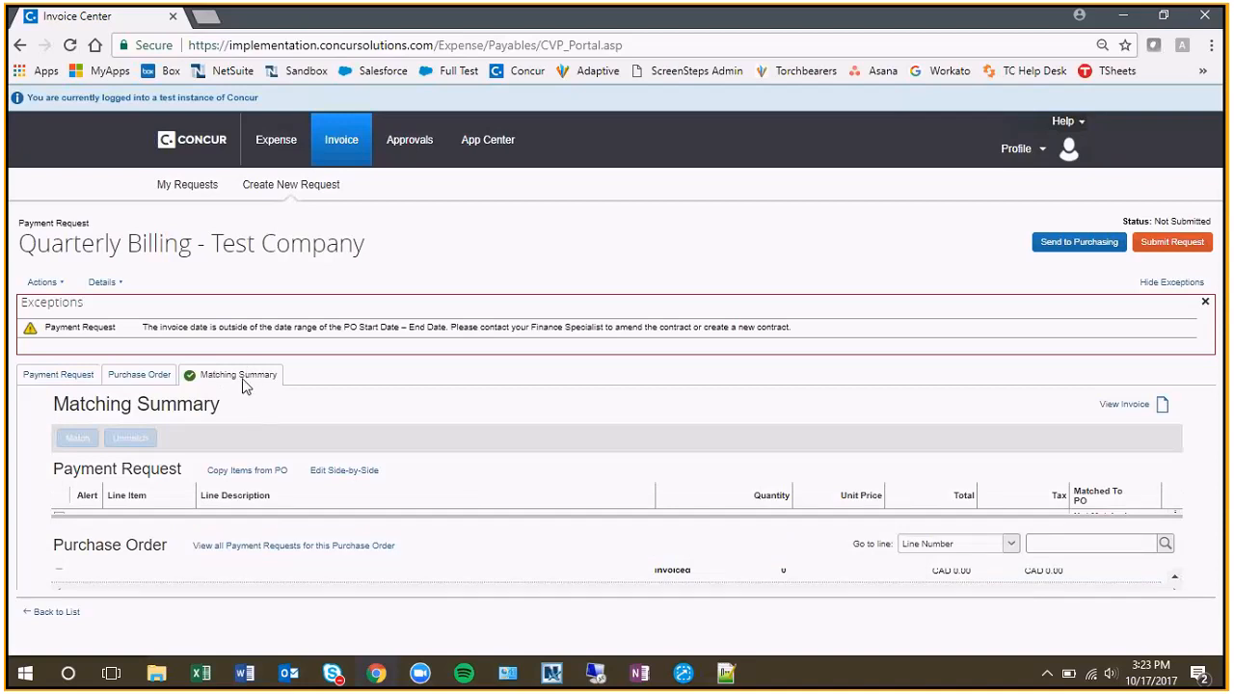
{"action": "left_click", "coordinate": [145, 376]}
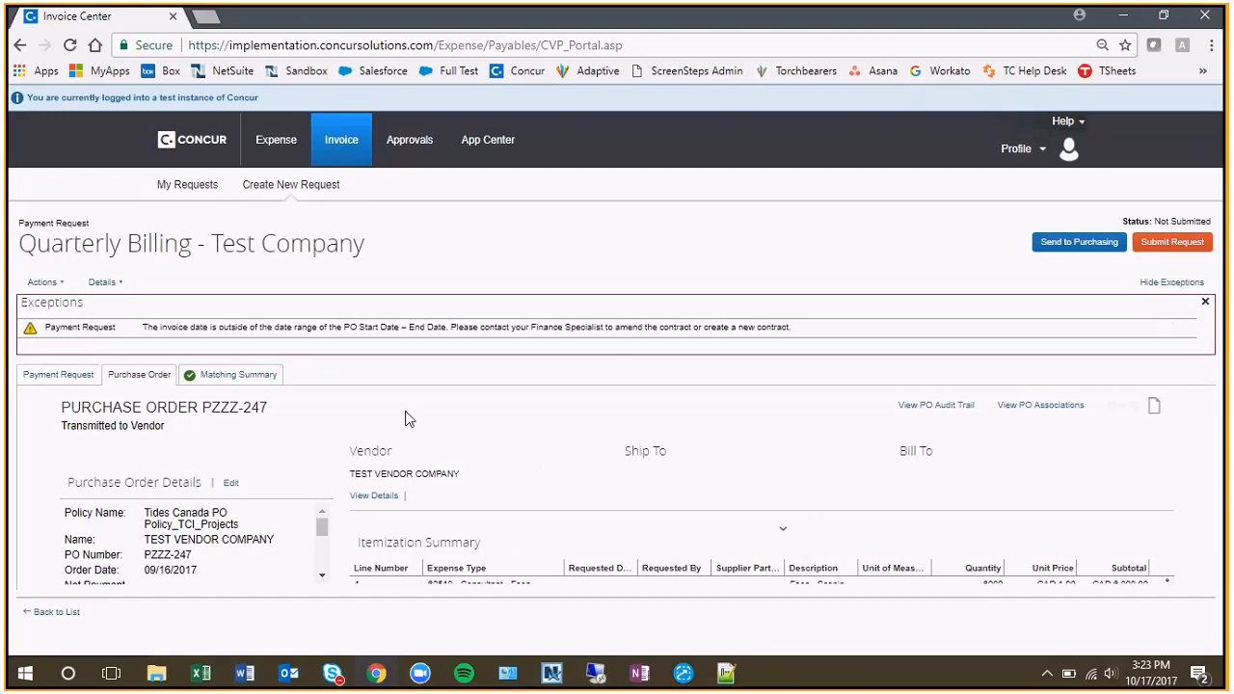
{"action": "left_click", "coordinate": [236, 374]}
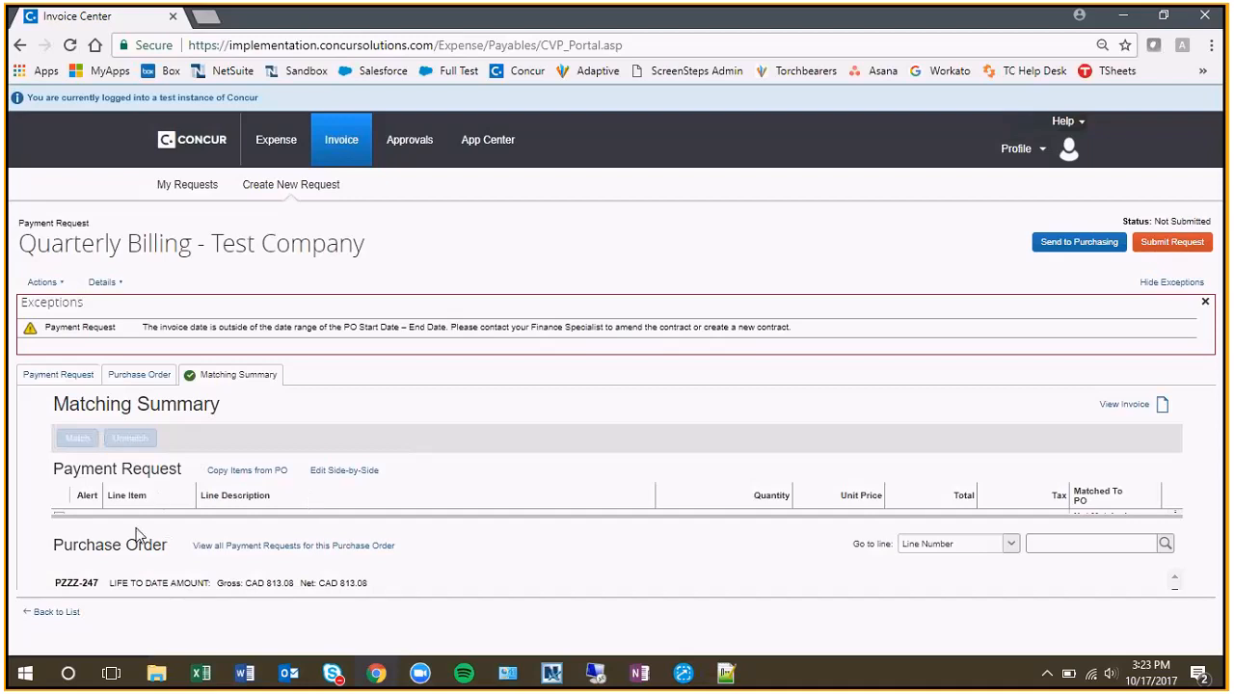
Check the payment request's invoice details, save them and submit the request.
{"action": "left_click", "coordinate": [47, 376]}
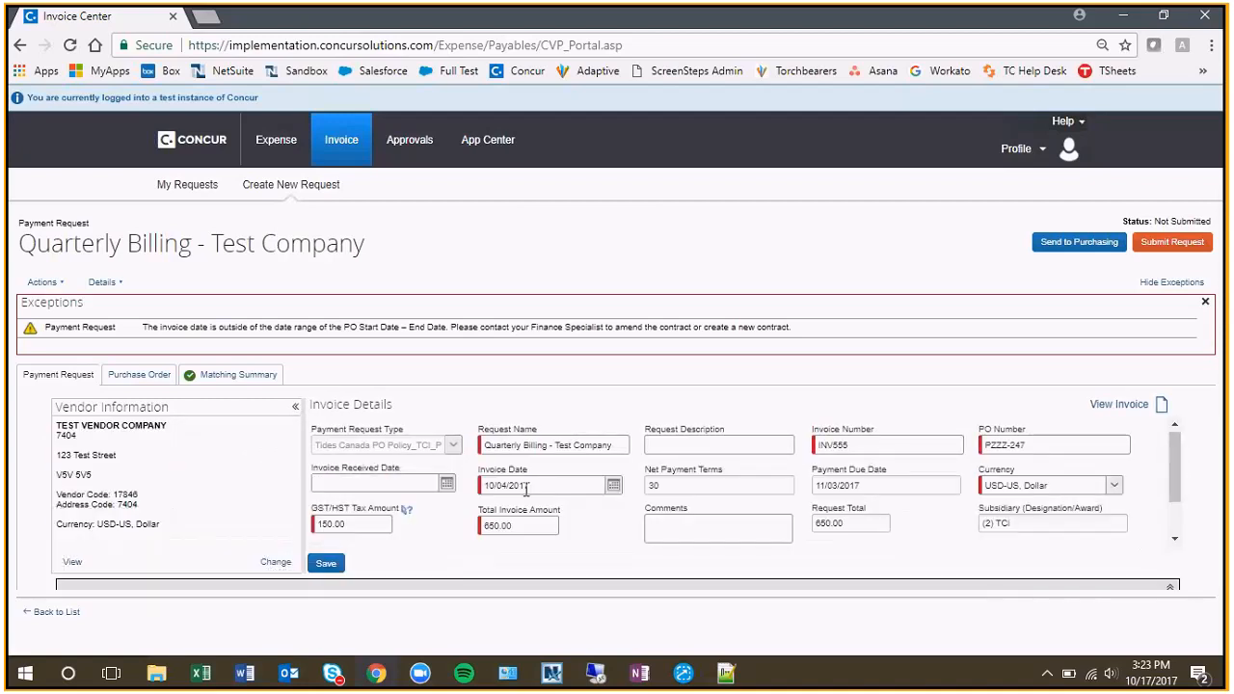
{"action": "scroll", "coordinate": [526, 490], "scroll_direction": "down", "scroll_amount": 2}
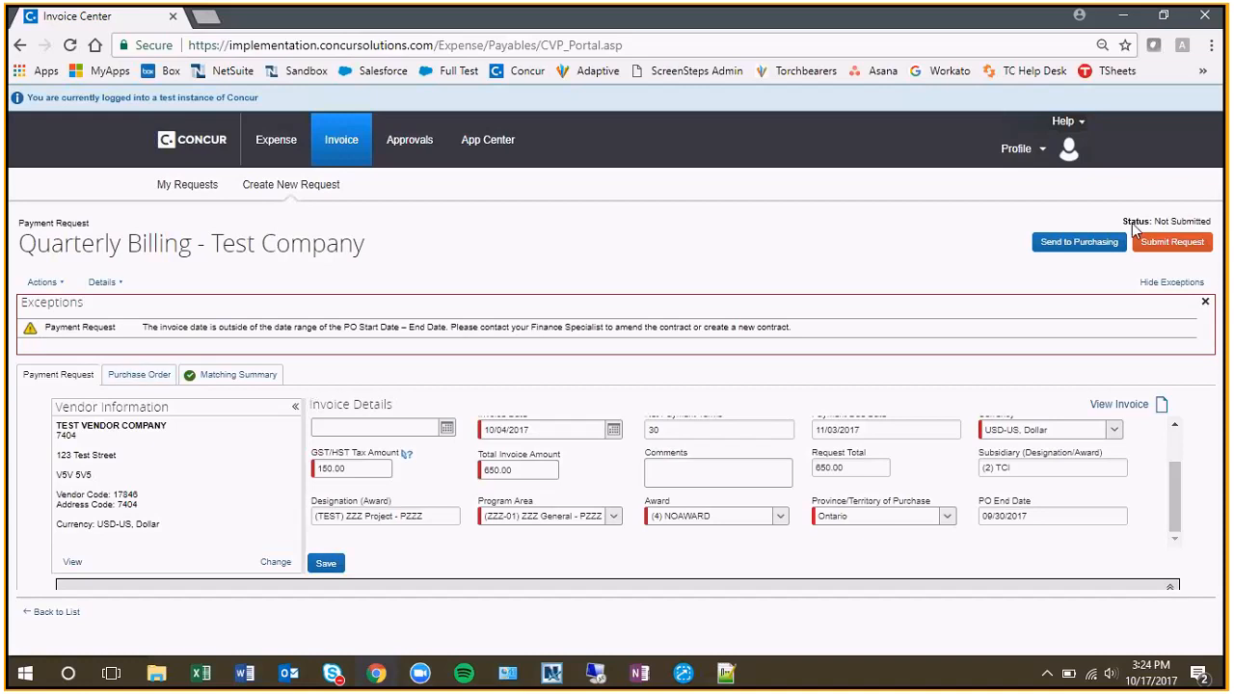
{"action": "left_click", "coordinate": [332, 563]}
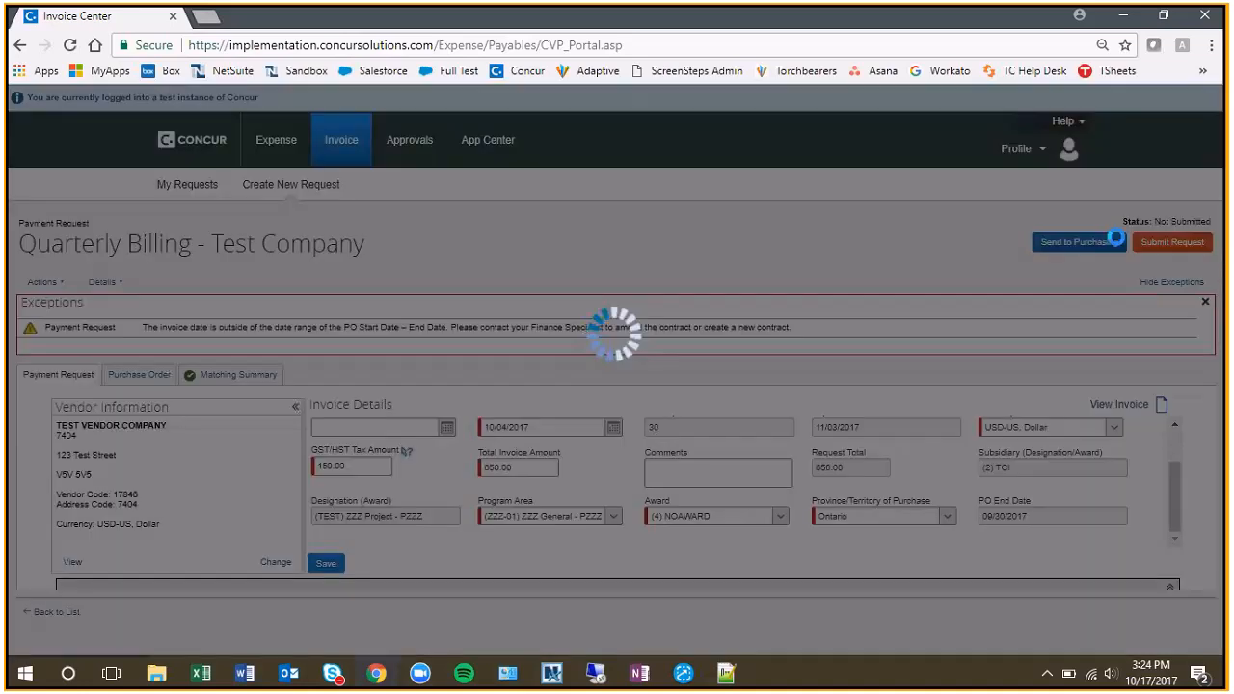
{"action": "left_click", "coordinate": [1175, 247]}
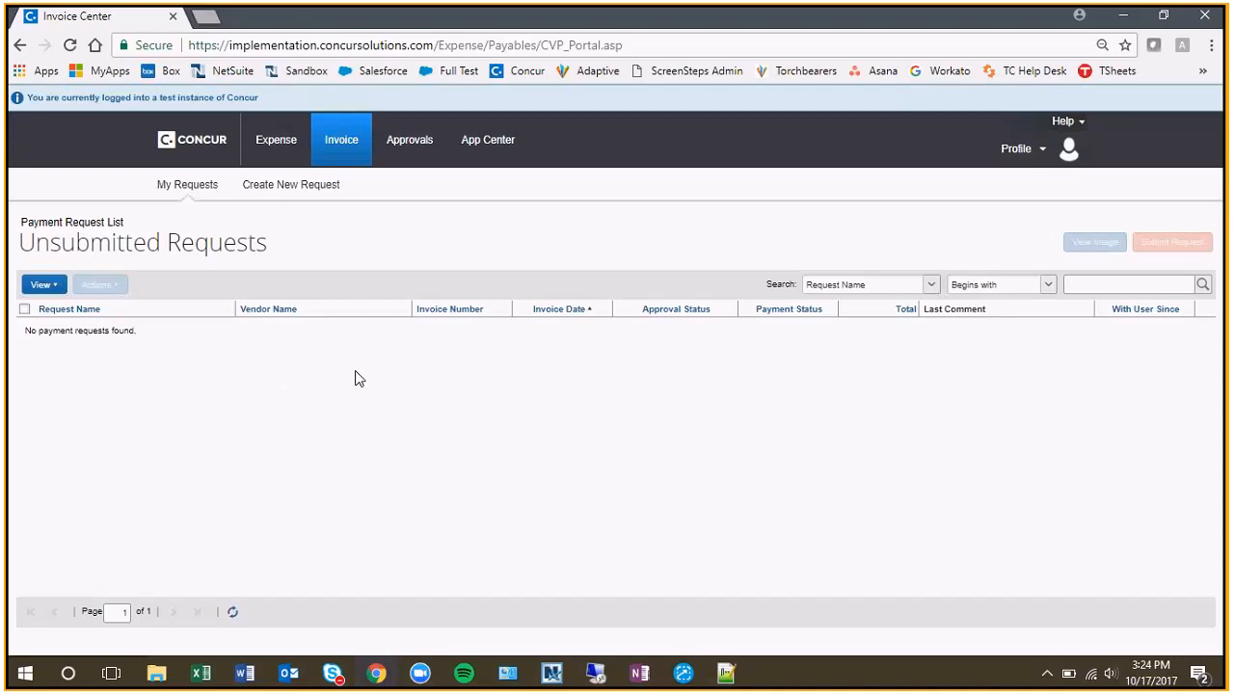
Start a new payment request, search for vendors whose name contains "test", and select the first TEST VENDOR COMPANY entry.
{"action": "left_click", "coordinate": [301, 187]}
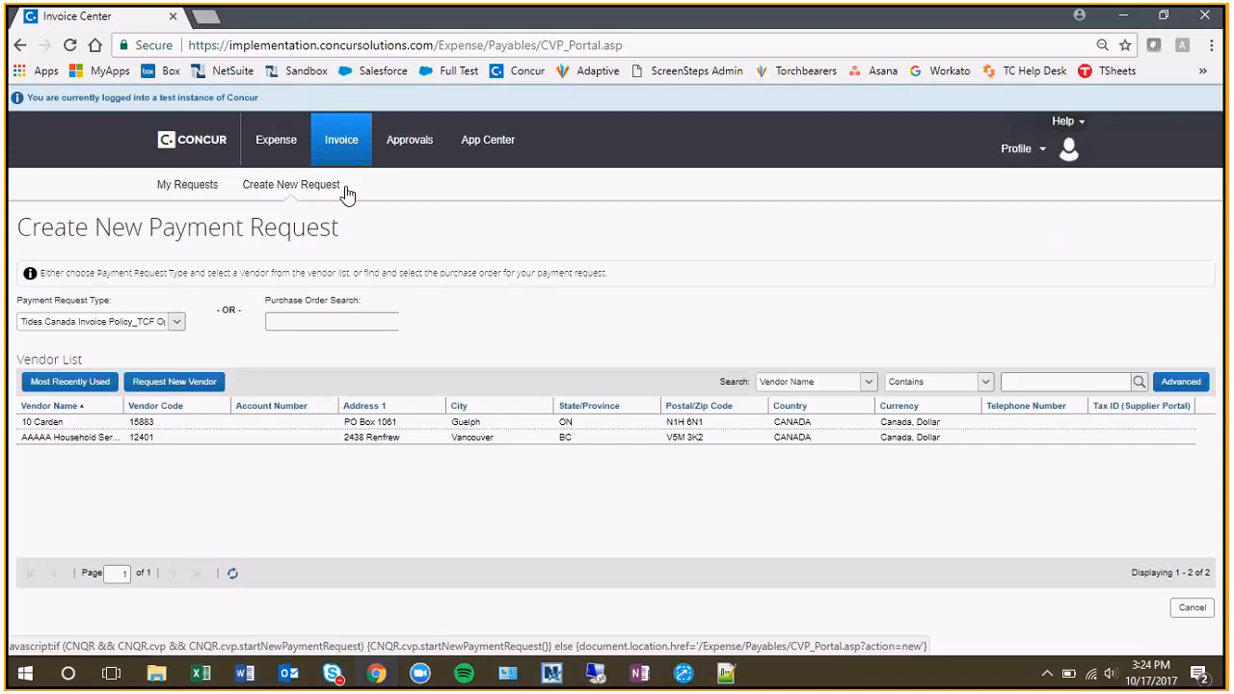
{"action": "left_click", "coordinate": [343, 188]}
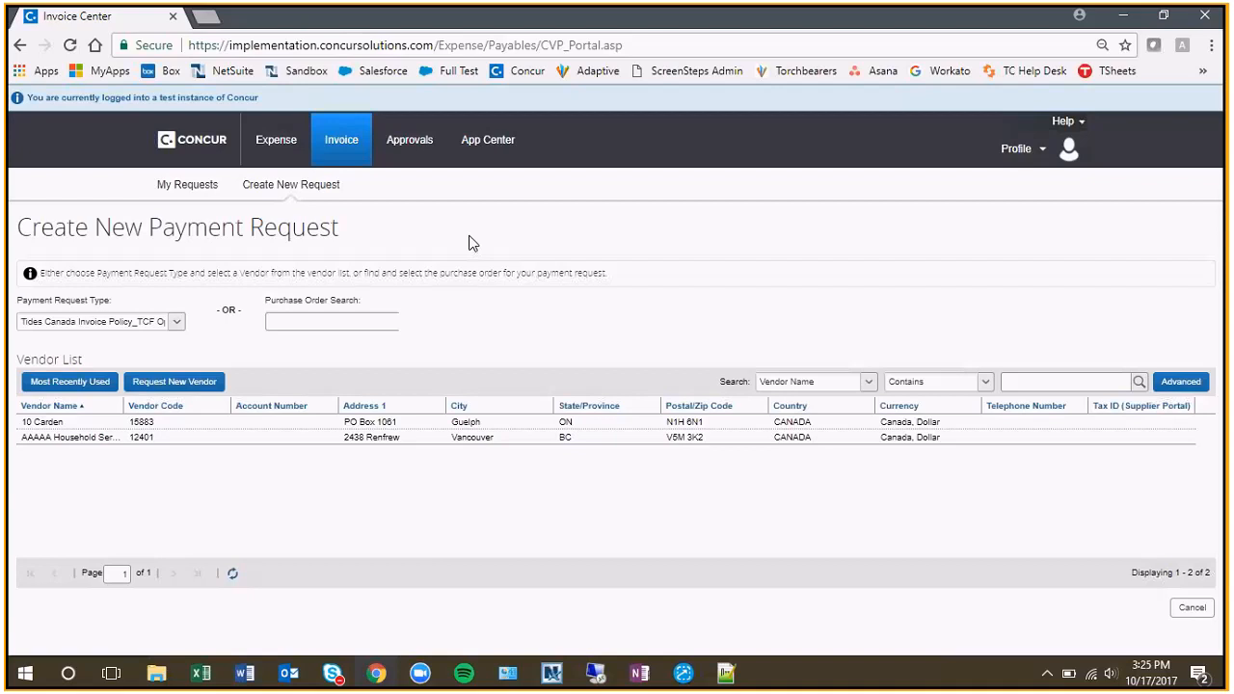
{"action": "left_click", "coordinate": [322, 187]}
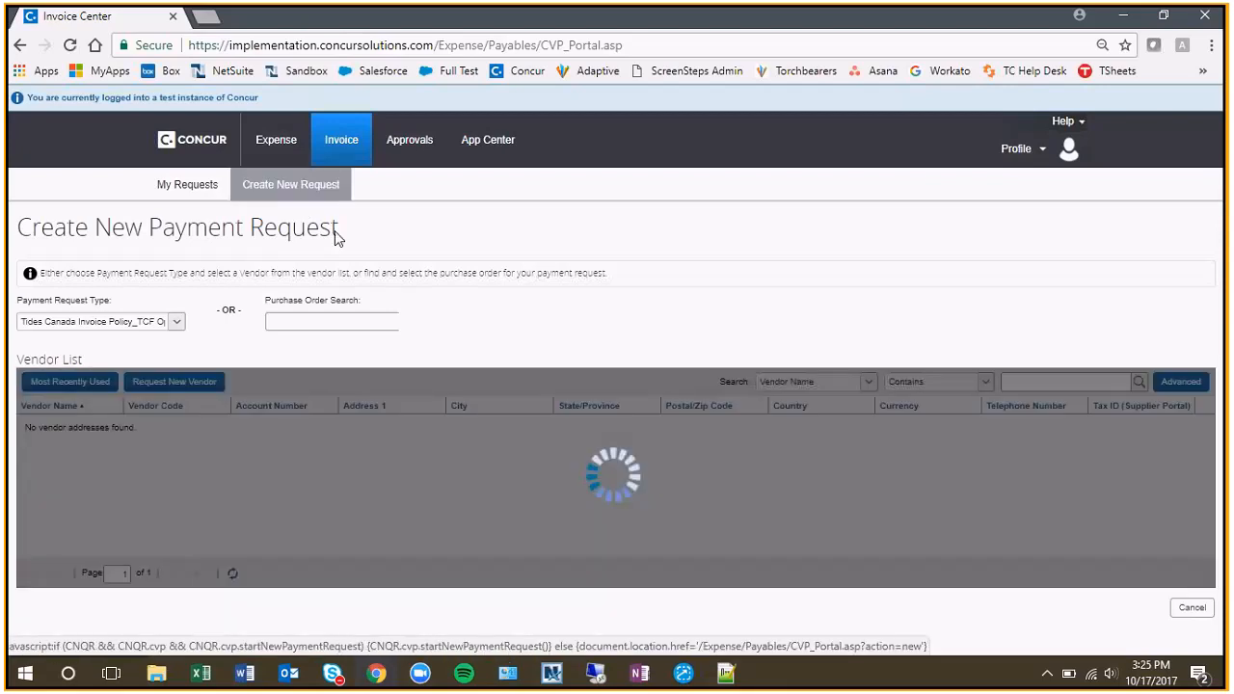
{"action": "left_click", "coordinate": [1079, 383]}
{"action": "type", "text": "test"}
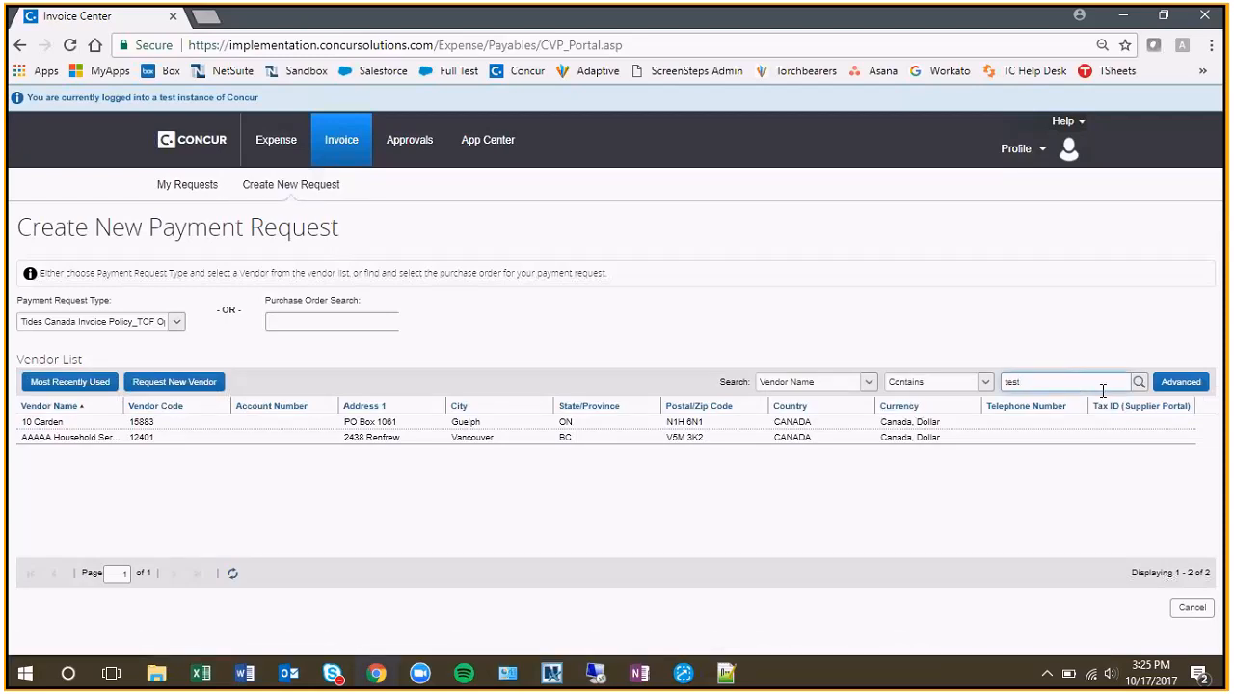
{"action": "left_click", "coordinate": [1140, 383]}
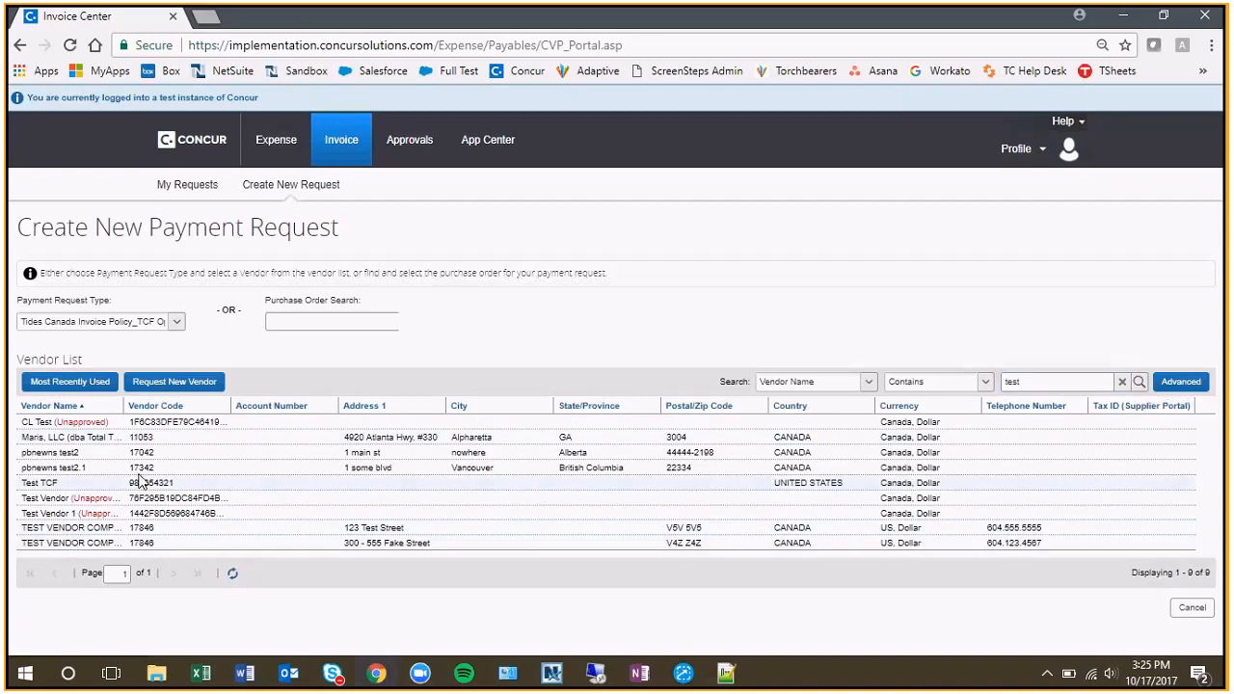
{"action": "left_click", "coordinate": [94, 528]}
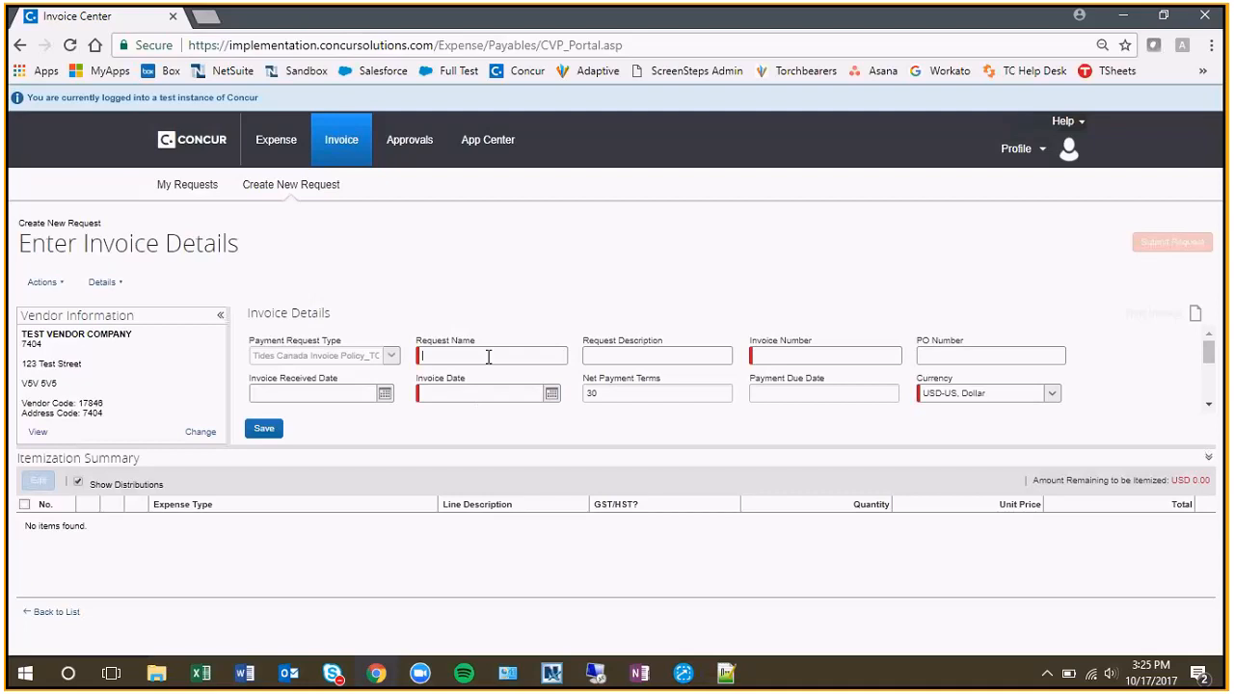
Name the payment request "Invoice for Work in September" and enter INV44 as the invoice number.
{"action": "left_click", "coordinate": [489, 357]}
{"action": "type", "text": "Invoice for Work in S"}
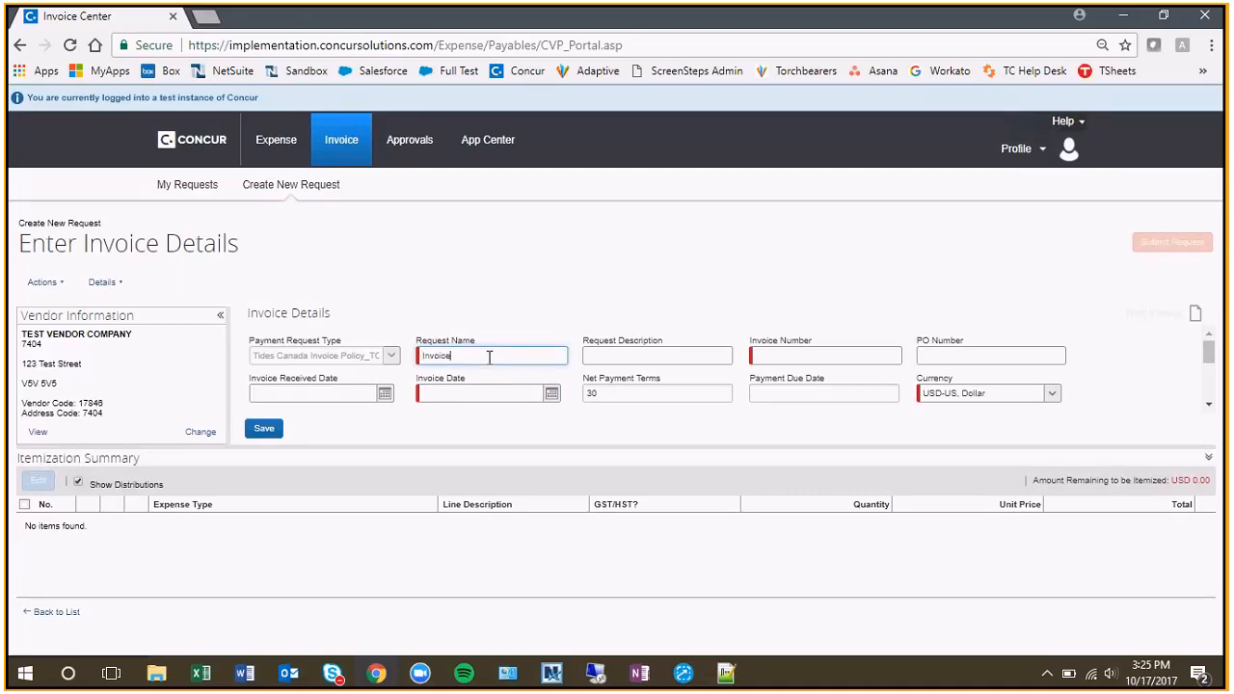
{"action": "type", "text": "eptember"}
{"action": "left_click", "coordinate": [829, 363]}
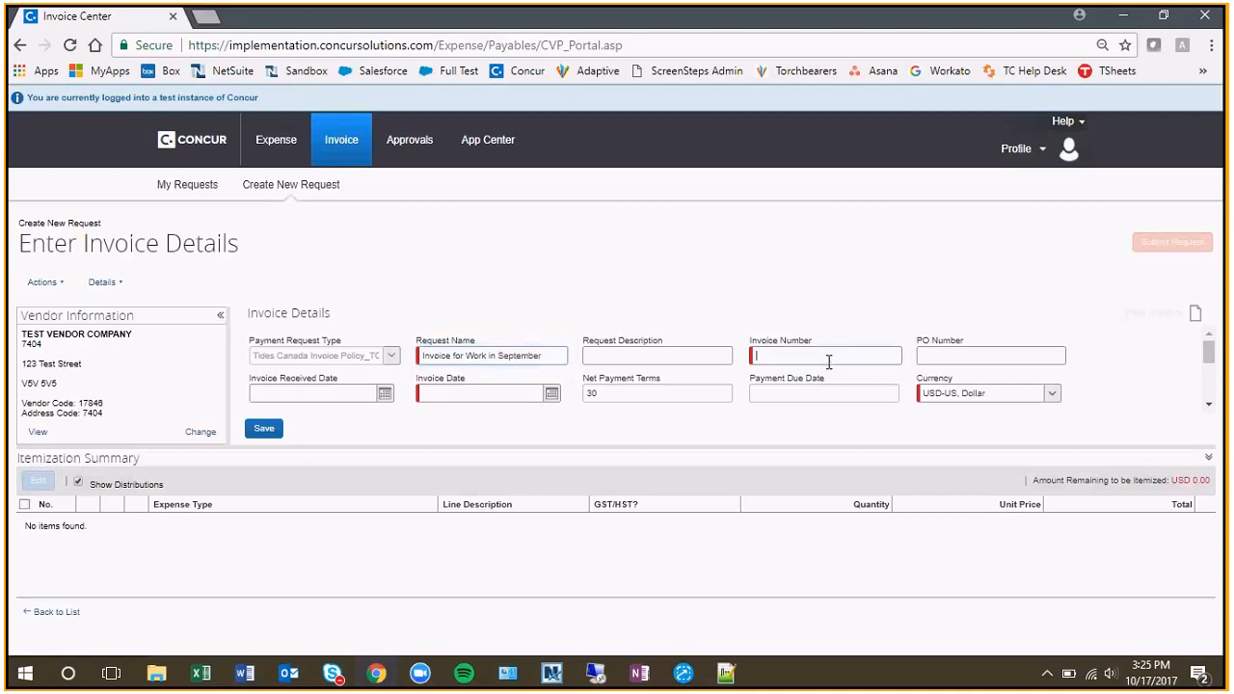
{"action": "type", "text": "INV44"}
{"action": "key", "text": "Tab"}
{"action": "key", "text": "Tab"}
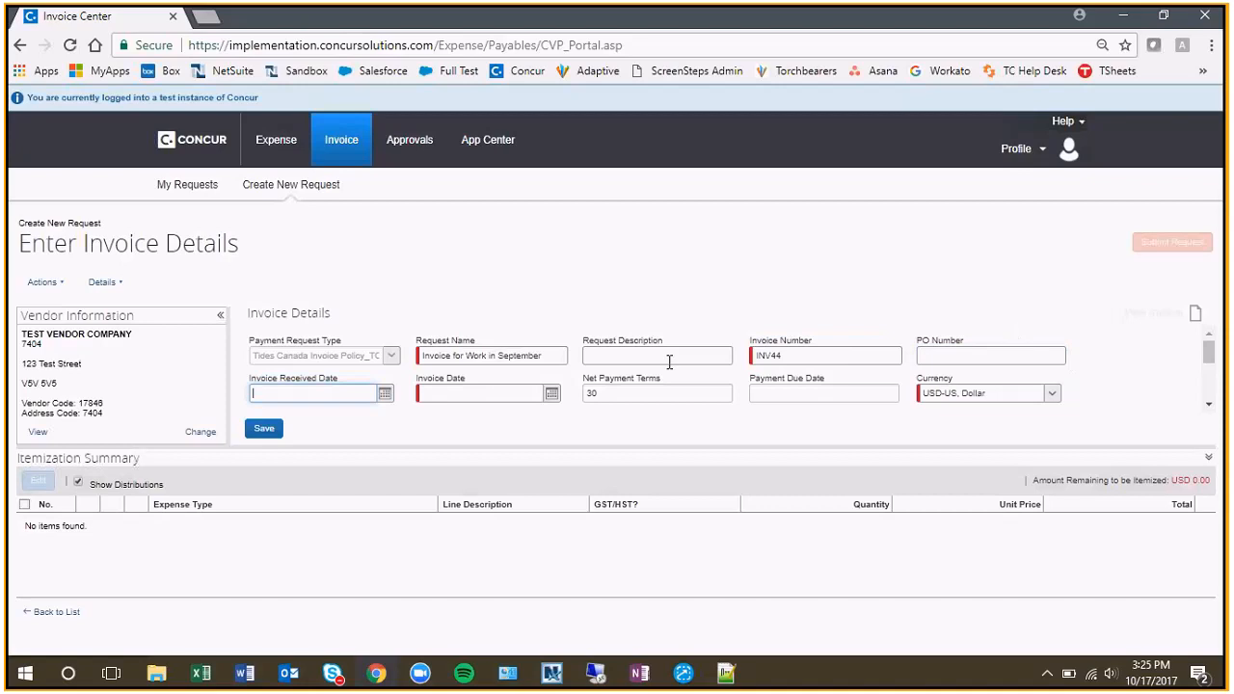
Set the invoice date to 09/29/2017 using the date picker.
{"action": "left_click", "coordinate": [551, 393]}
{"action": "left_click", "coordinate": [434, 423]}
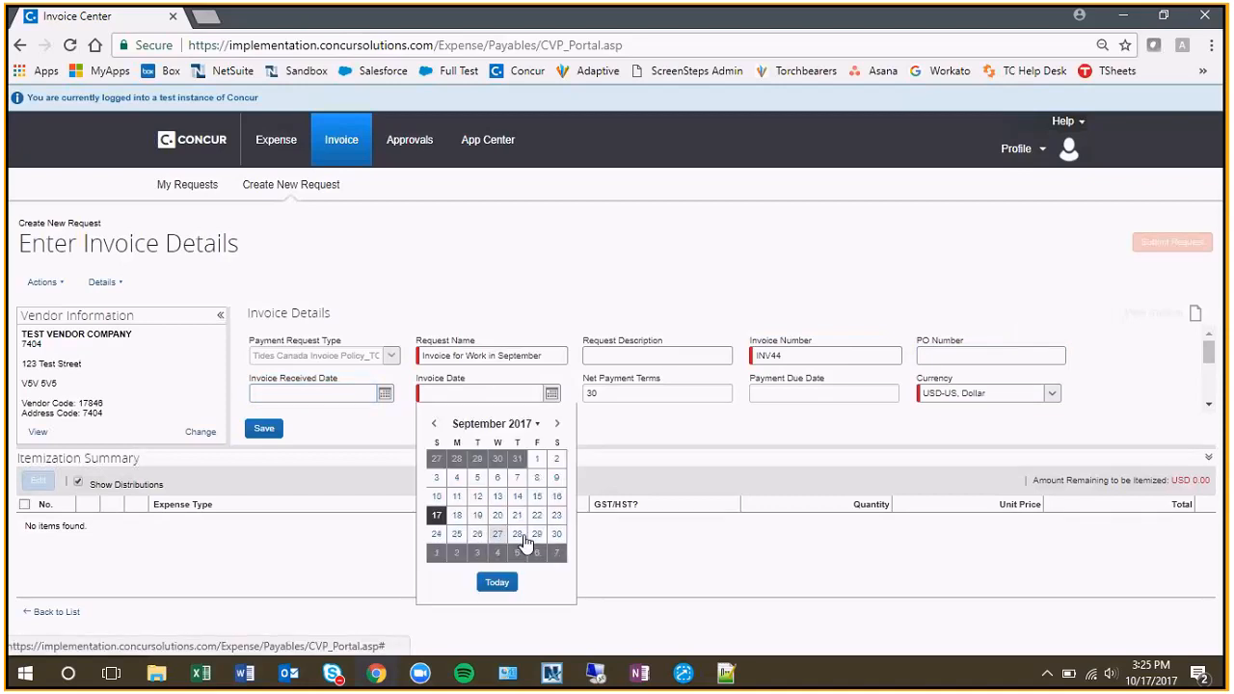
{"action": "left_click", "coordinate": [536, 534]}
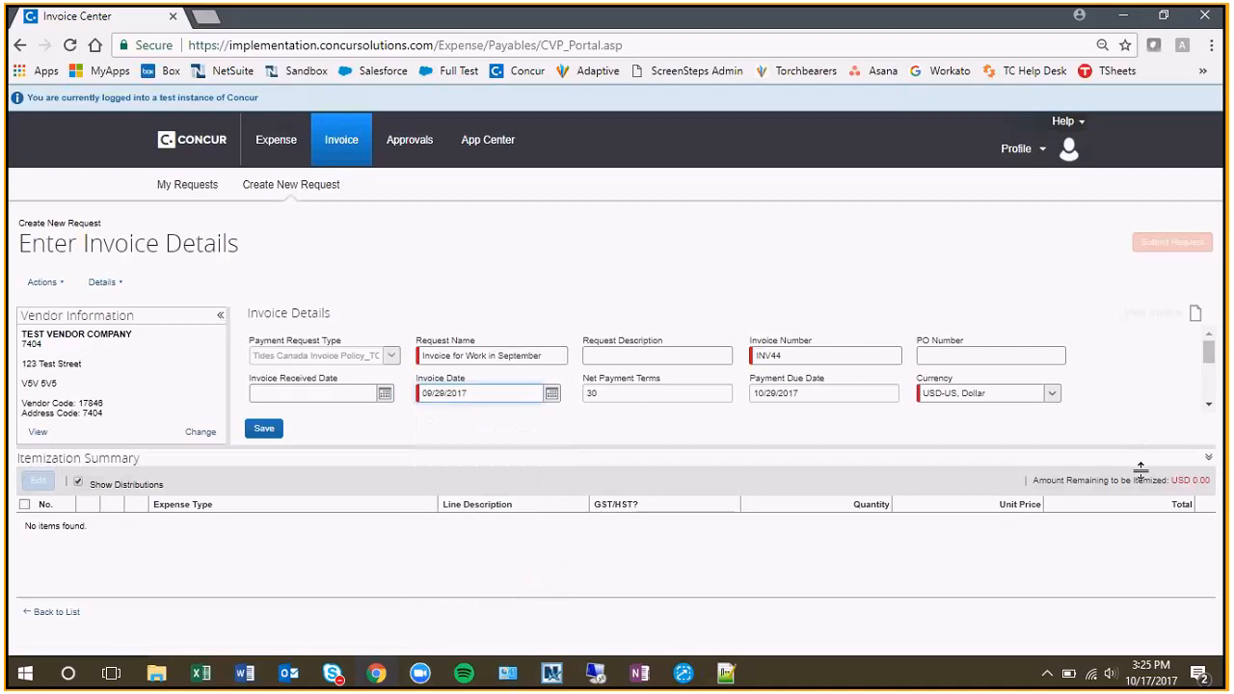
Enter a GST/HST tax amount of 0 and a total invoice amount of 3000.
{"action": "left_click_drag", "start_coordinate": [1108, 445], "coordinate": [1111, 519]}
{"action": "left_click_drag", "start_coordinate": [1208, 406], "coordinate": [1208, 452]}
{"action": "left_click", "coordinate": [309, 377]}
{"action": "type", "text": "0"}
{"action": "key", "text": "Tab"}
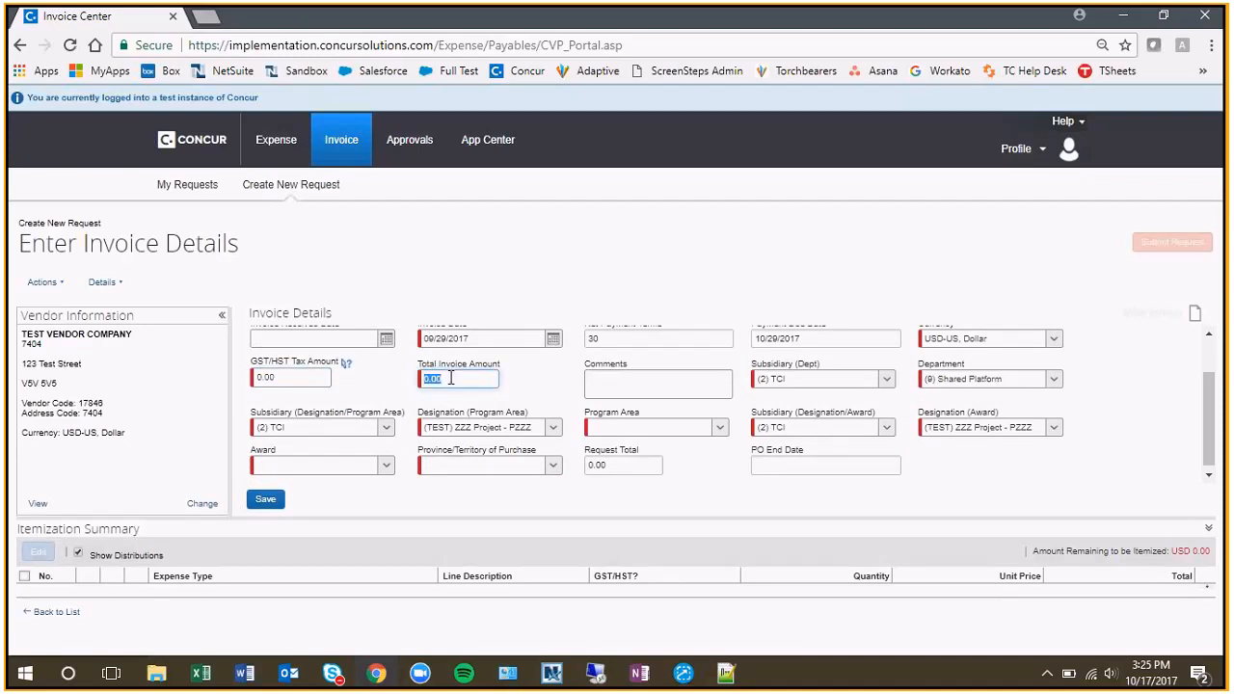
{"action": "type", "text": "200"}
{"action": "key", "text": "BackSpace"}
{"action": "key", "text": "BackSpace"}
{"action": "key", "text": "BackSpace"}
{"action": "type", "text": "3000"}
{"action": "key", "text": "Tab"}
Assign program area ZZZ Programs - PZZZ-02, award PZZZ-A0001 - ABC Fnd Award 2017 and province British Columbia, and save the invoice details.
{"action": "left_click", "coordinate": [730, 427]}
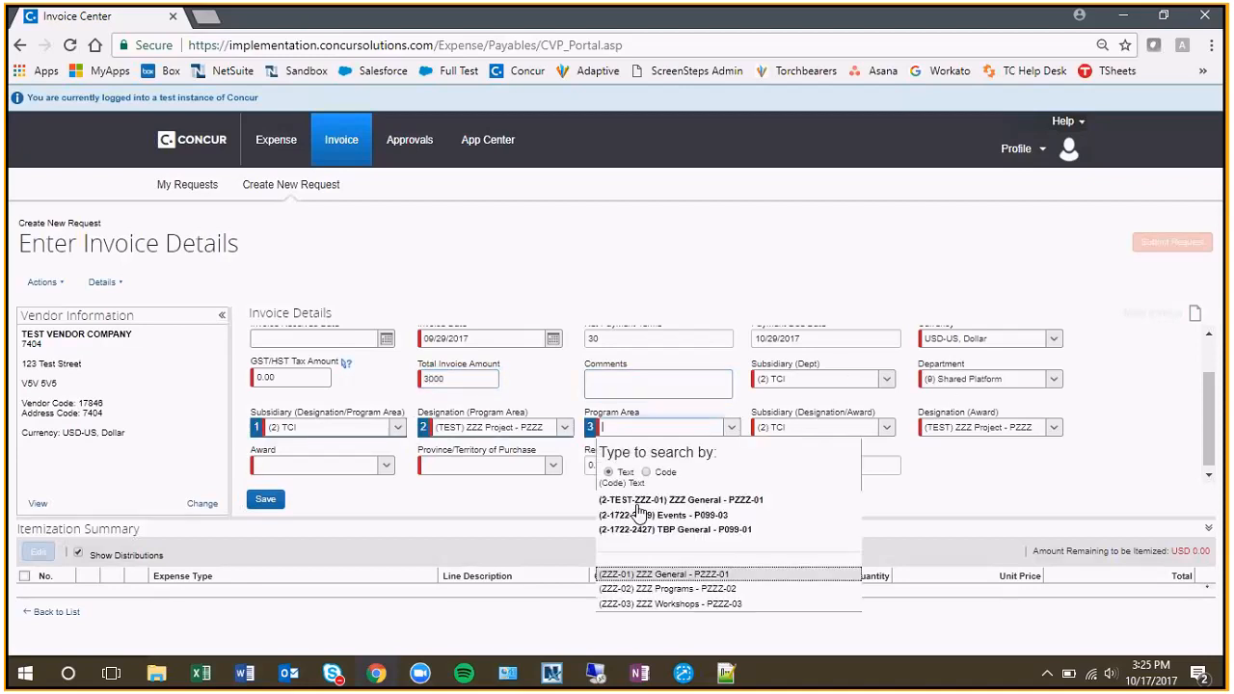
{"action": "left_click", "coordinate": [665, 589]}
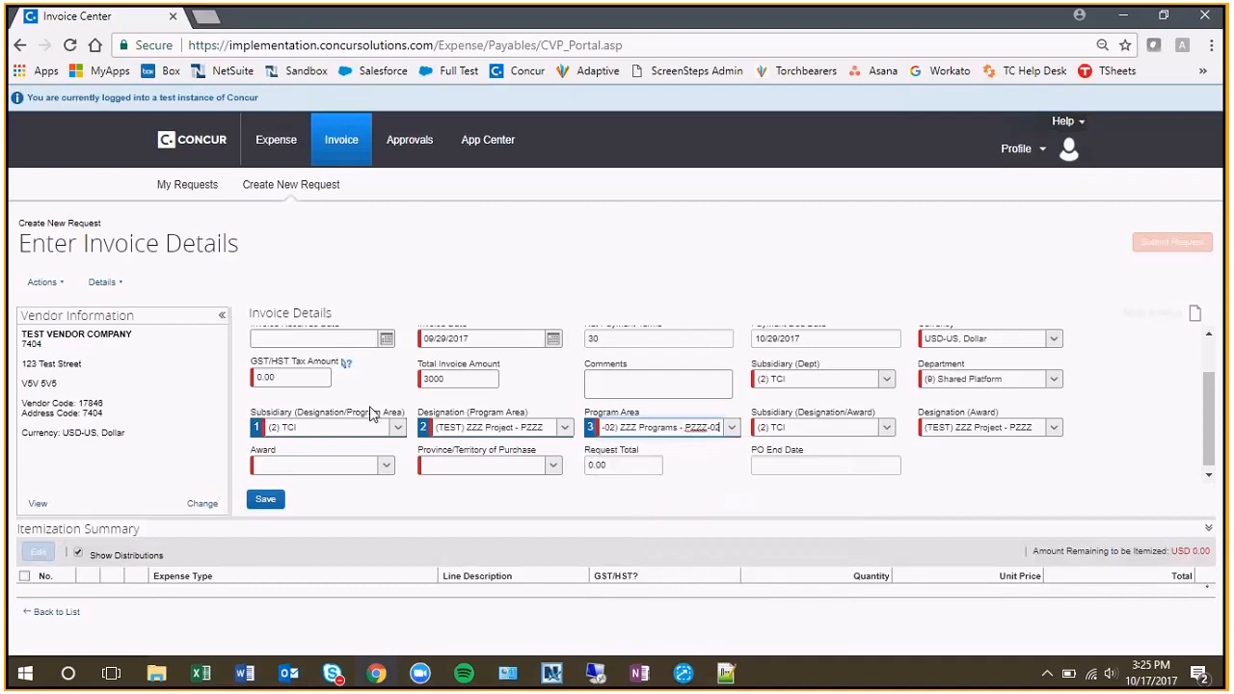
{"action": "left_click", "coordinate": [333, 465]}
{"action": "left_click", "coordinate": [386, 642]}
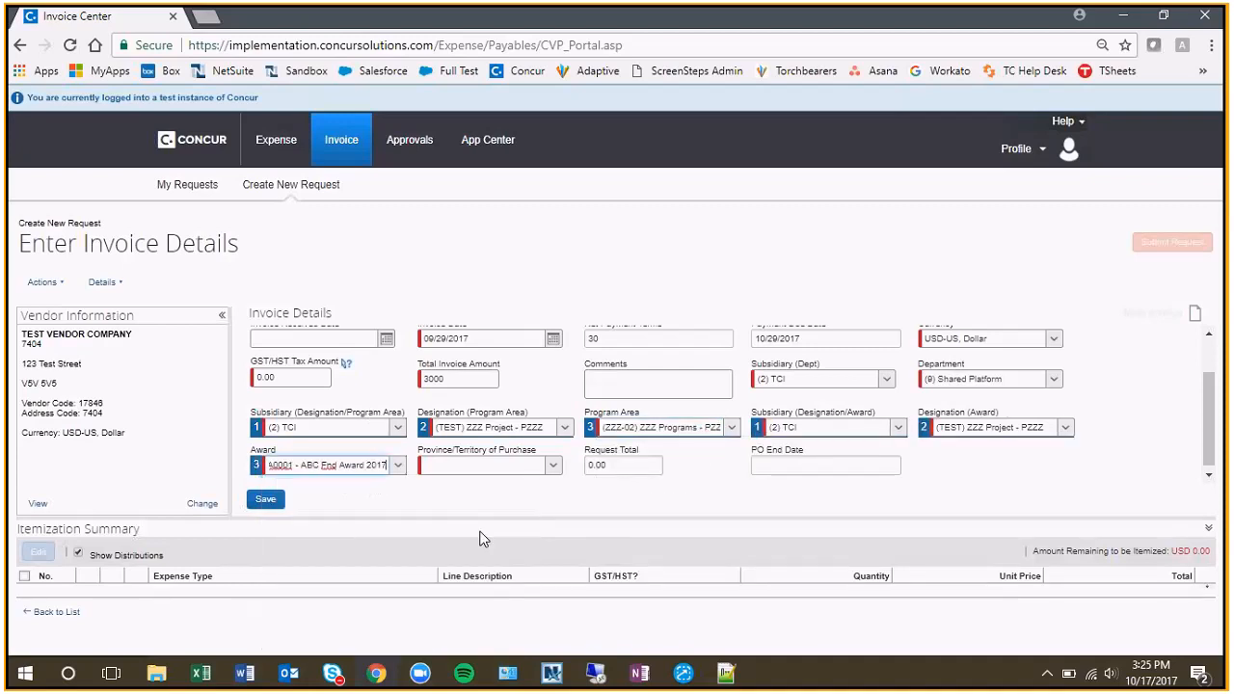
{"action": "left_click", "coordinate": [555, 468]}
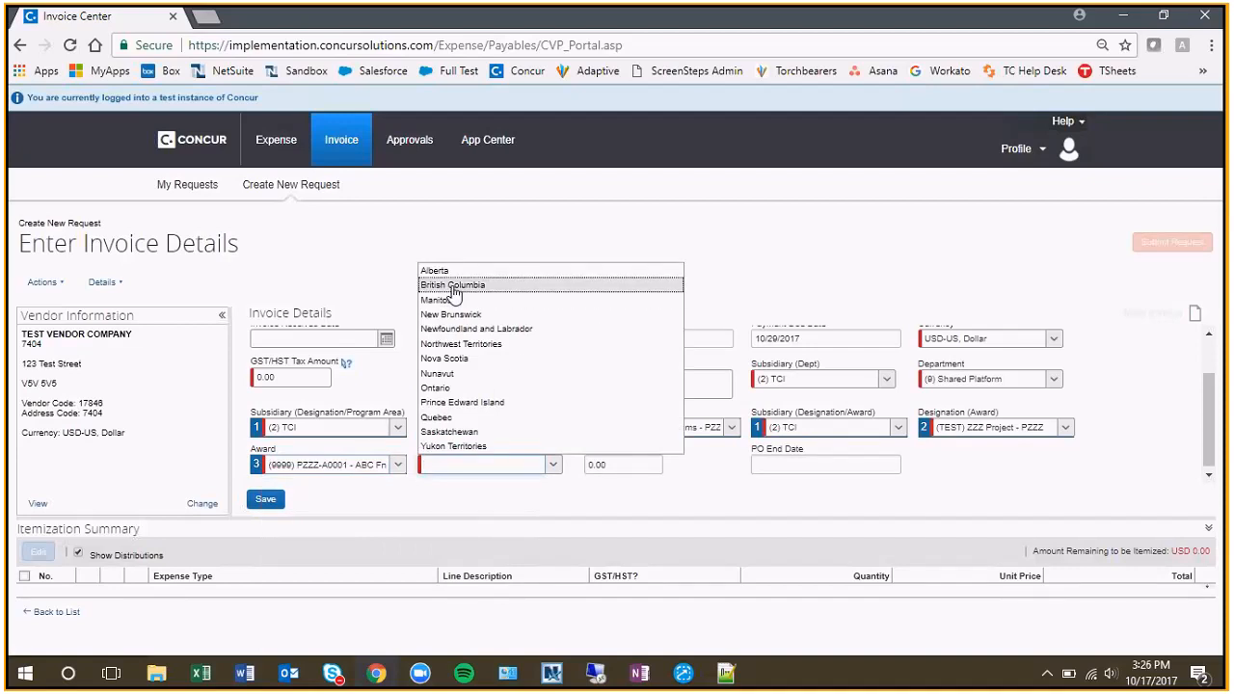
{"action": "left_click", "coordinate": [497, 287]}
{"action": "left_click", "coordinate": [266, 499]}
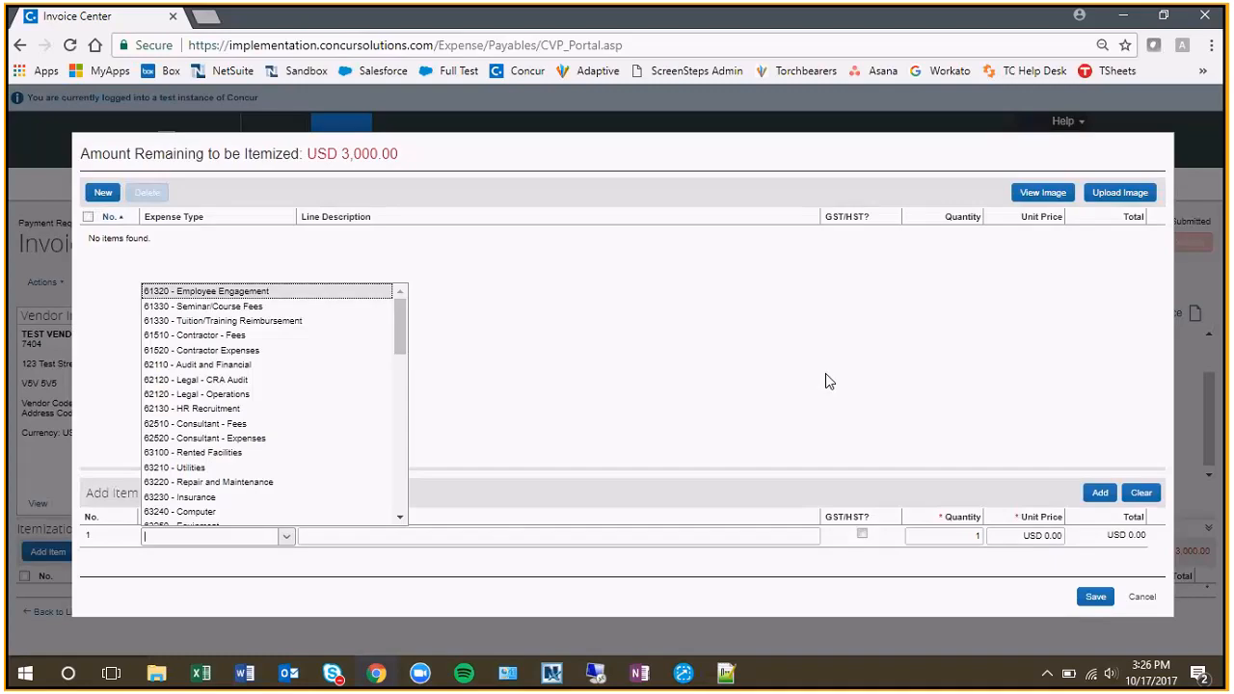
Itemize the invoice with a 61510 - Contractor - Fees line described as "Fees for Scoping Work" at a unit price of 3000, and save it.
{"action": "left_click", "coordinate": [240, 343]}
{"action": "left_click", "coordinate": [338, 540]}
{"action": "type", "text": "Fees for Scoping Work"}
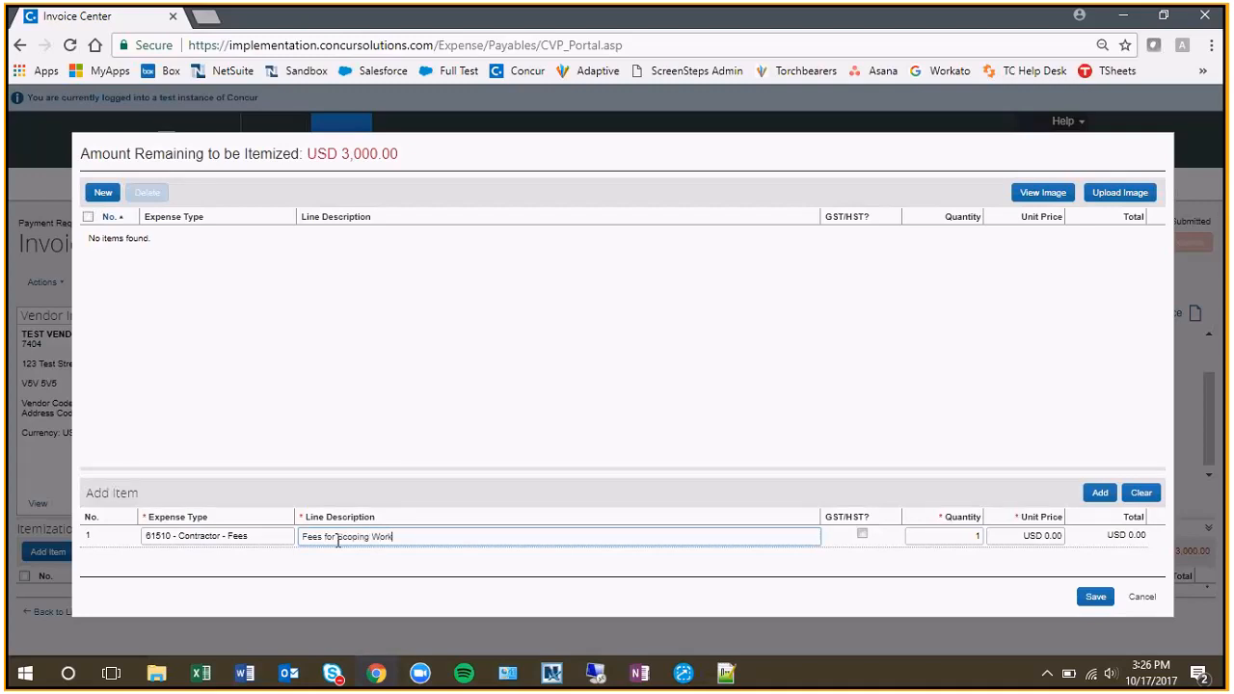
{"action": "left_click", "coordinate": [1047, 537]}
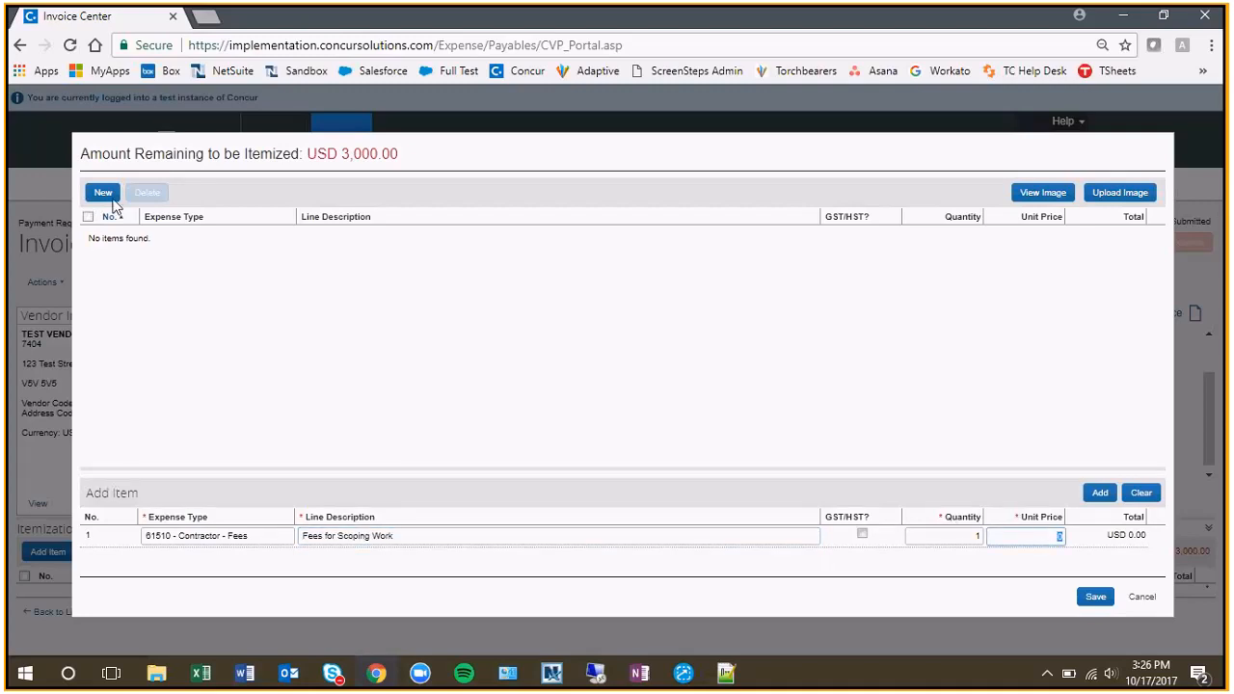
{"action": "type", "text": "30"}
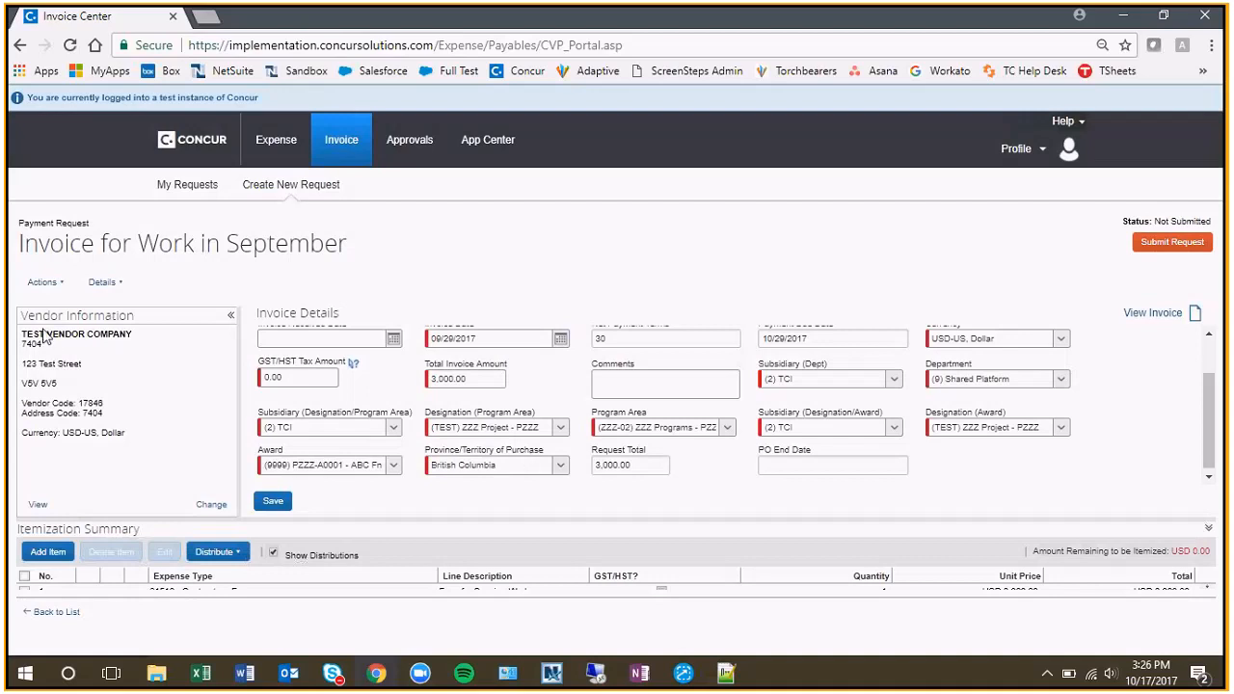
Check the invoice details with the PO number left blank, save the payment request and try to submit it.
{"action": "scroll", "coordinate": [521, 391], "scroll_direction": "up", "scroll_amount": 3}
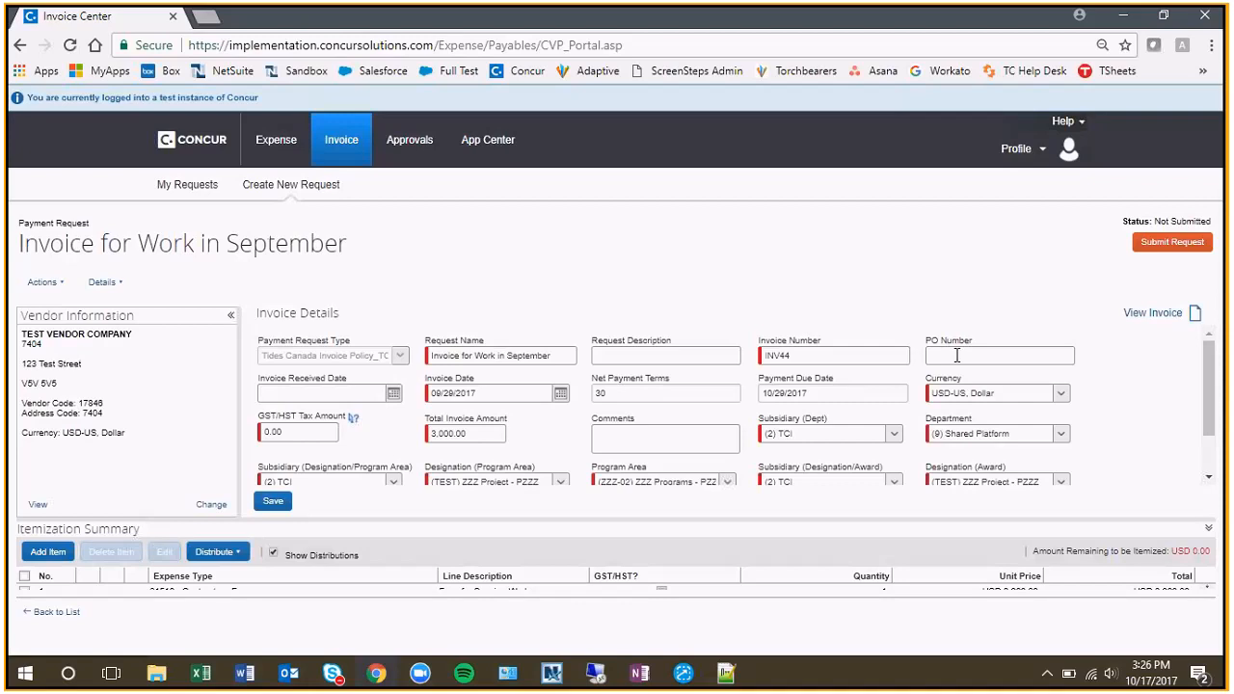
{"action": "left_click", "coordinate": [1009, 357]}
{"action": "scroll", "coordinate": [959, 372], "scroll_direction": "down", "scroll_amount": 2}
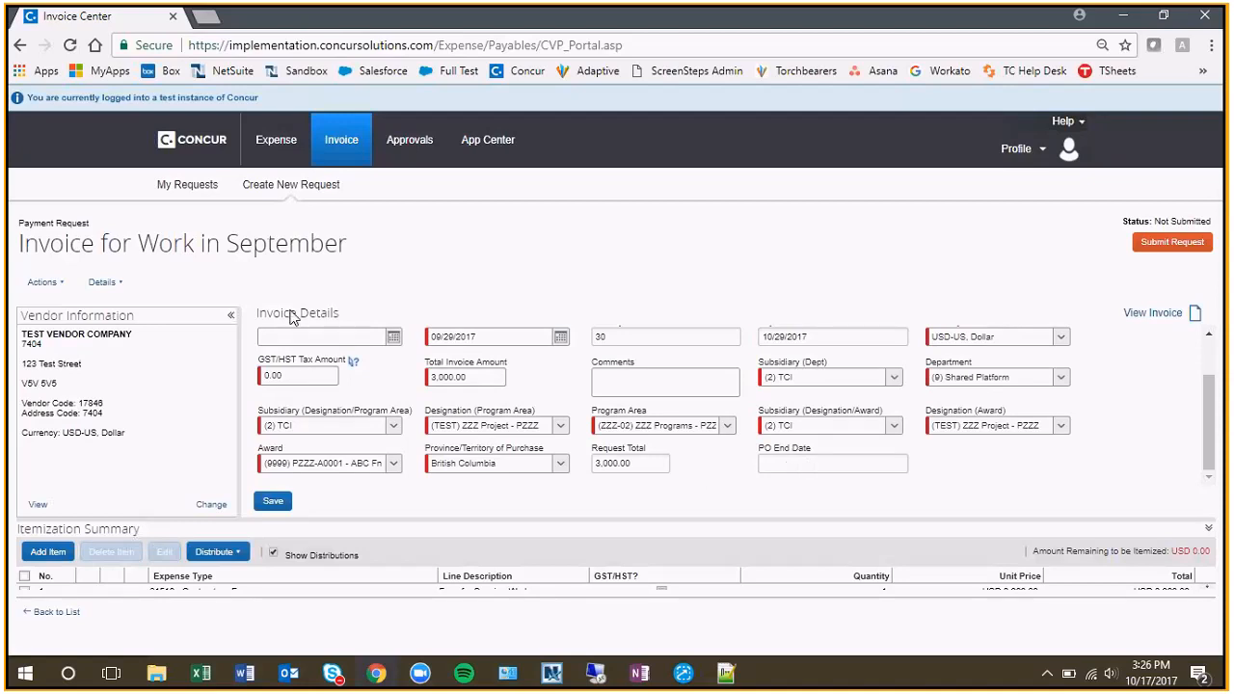
{"action": "left_click", "coordinate": [272, 502]}
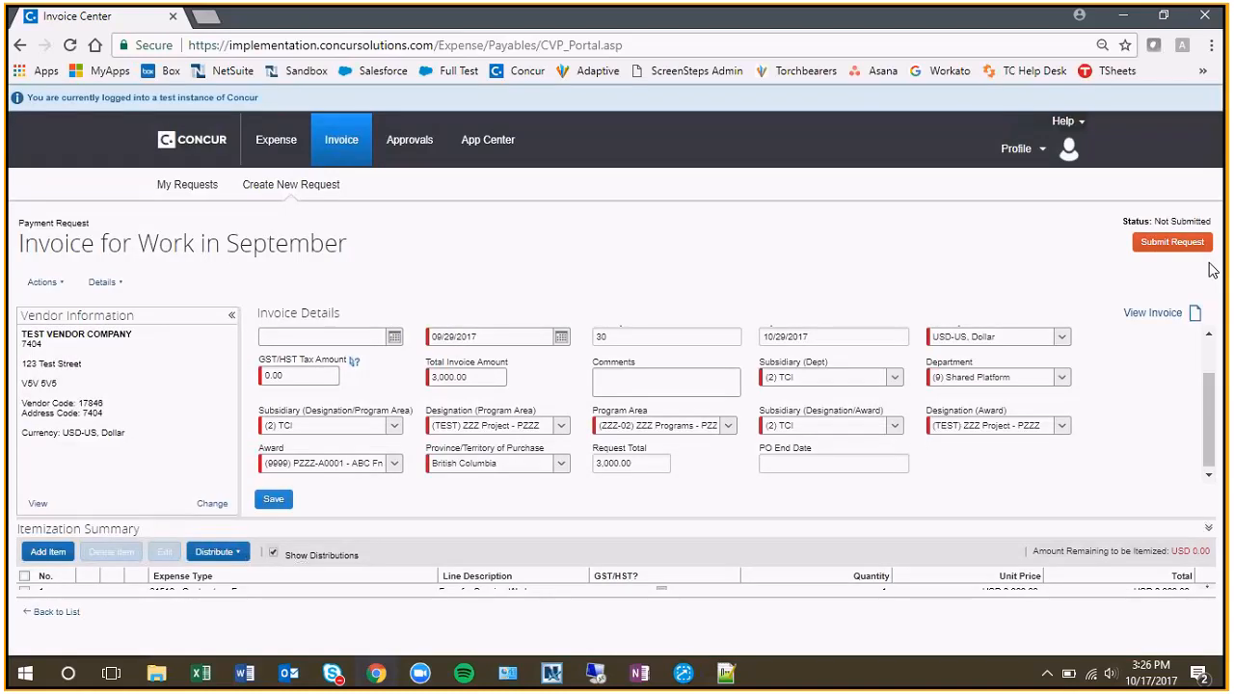
{"action": "left_click", "coordinate": [1196, 244]}
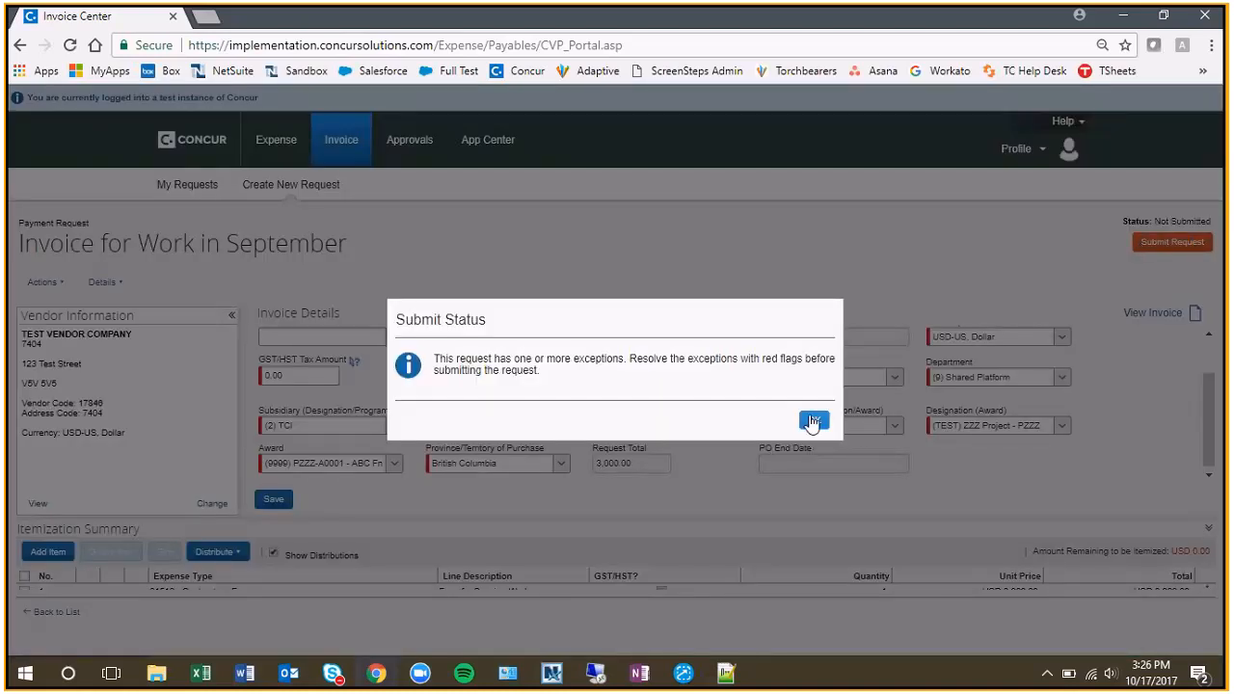
{"action": "left_click", "coordinate": [812, 422]}
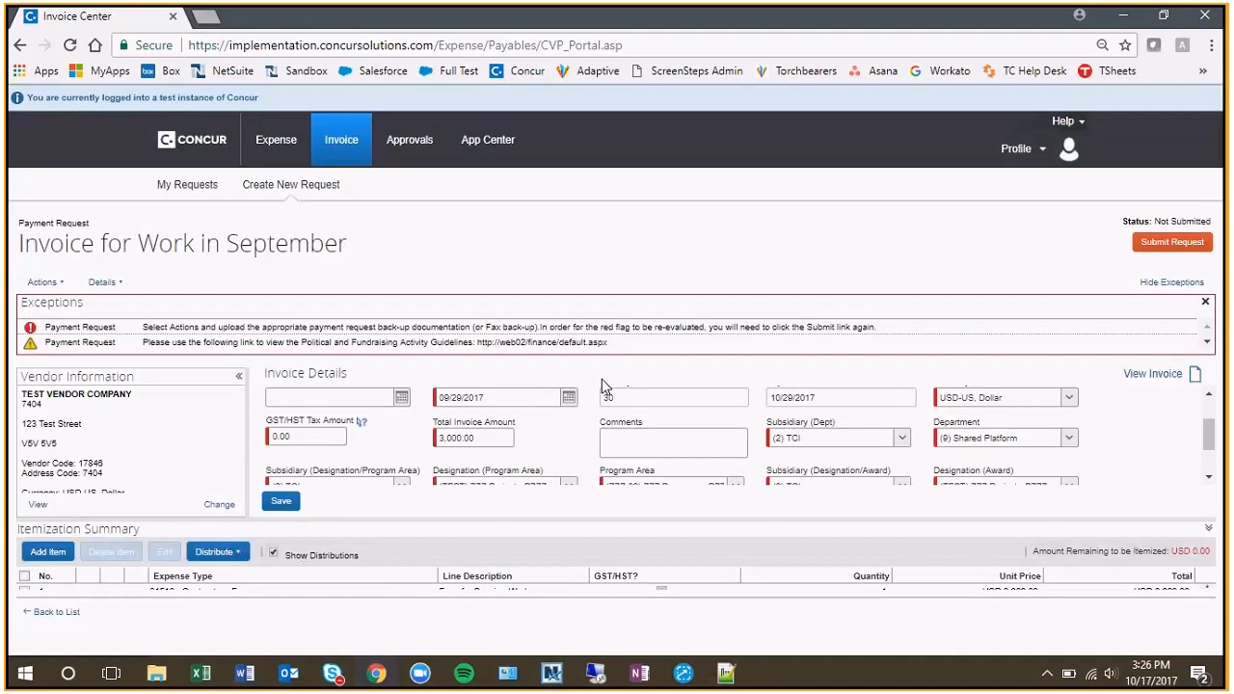
Upload 0691_001.pdf as the payment request's back-up image and submit the request again.
{"action": "left_click", "coordinate": [46, 285]}
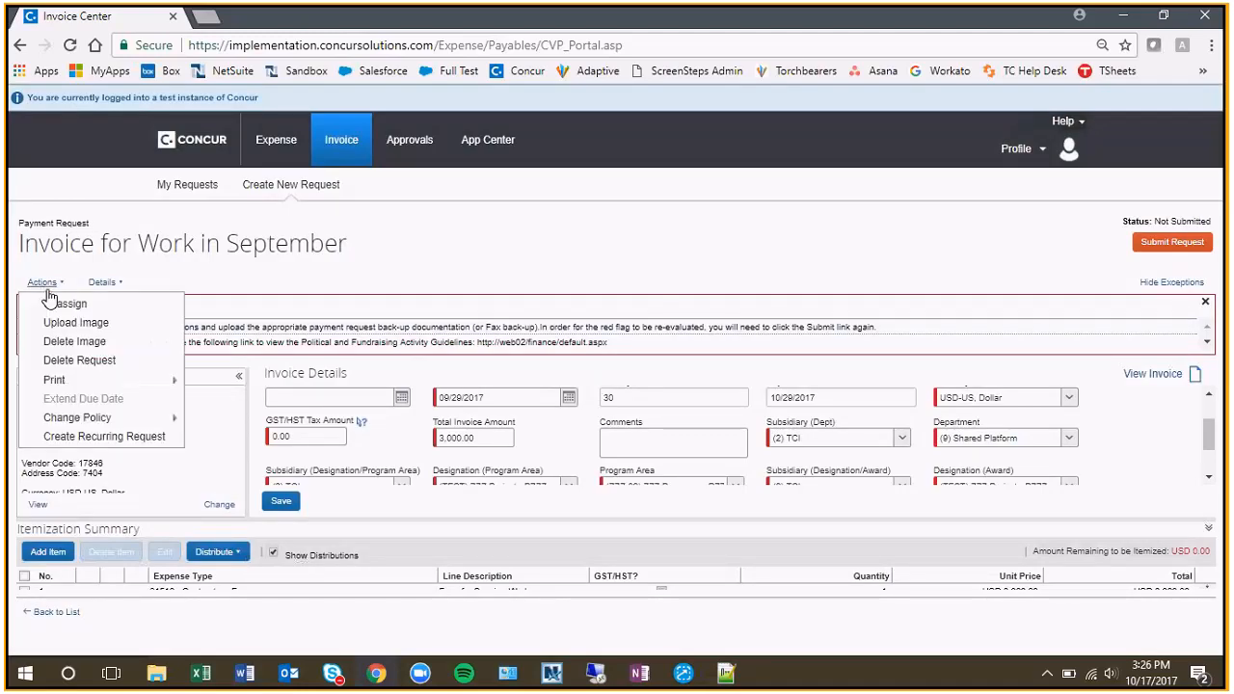
{"action": "left_click", "coordinate": [114, 324]}
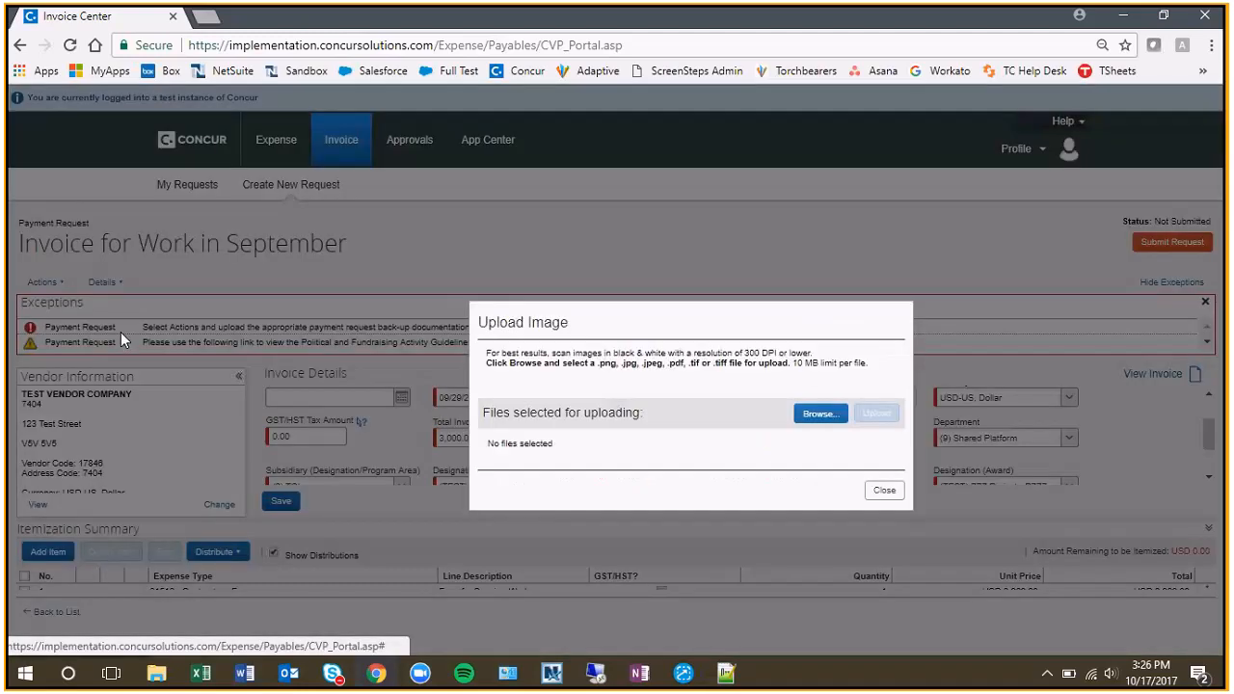
{"action": "left_click", "coordinate": [820, 414]}
{"action": "left_click", "coordinate": [502, 255]}
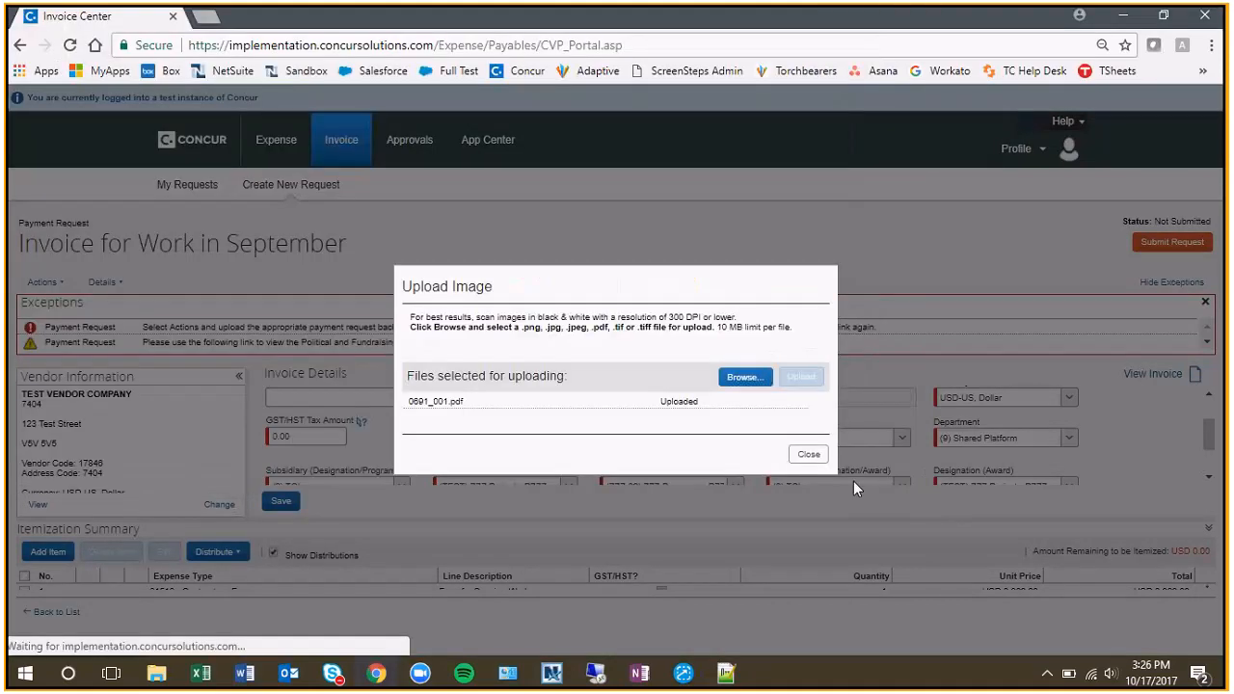
{"action": "left_click", "coordinate": [822, 457]}
{"action": "left_click", "coordinate": [1168, 242]}
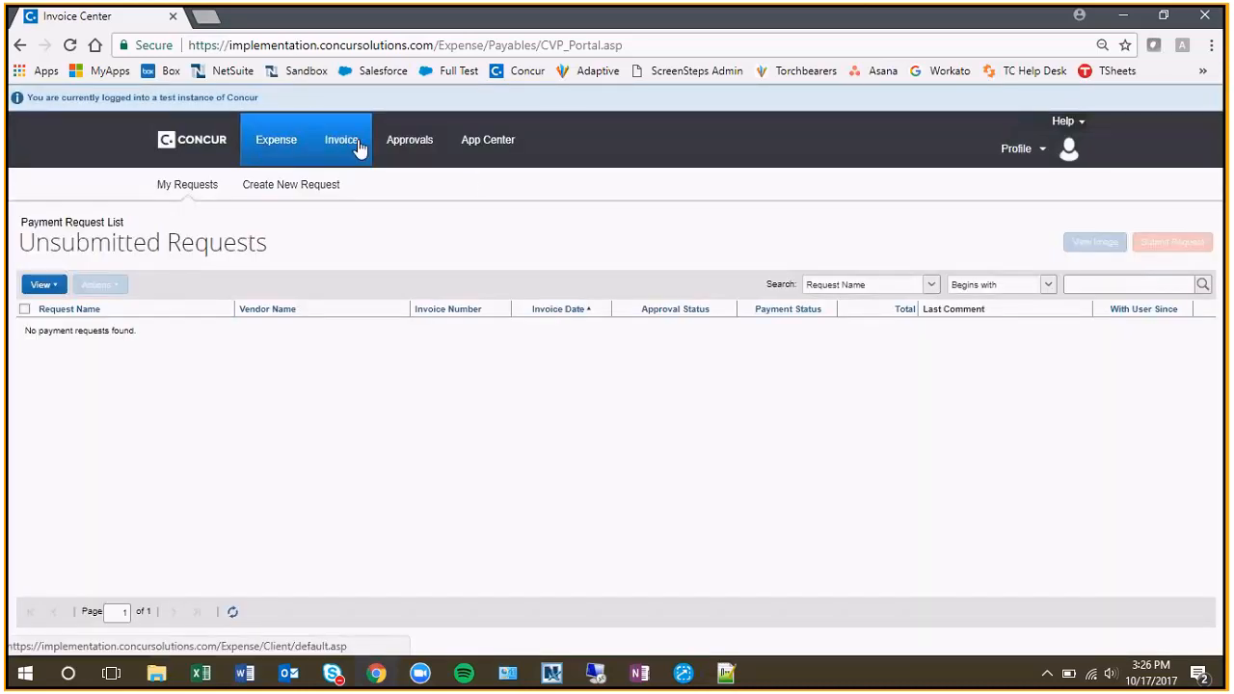
List the payment requests submitted this month and open "Invoice for Work in September".
{"action": "left_click", "coordinate": [222, 152]}
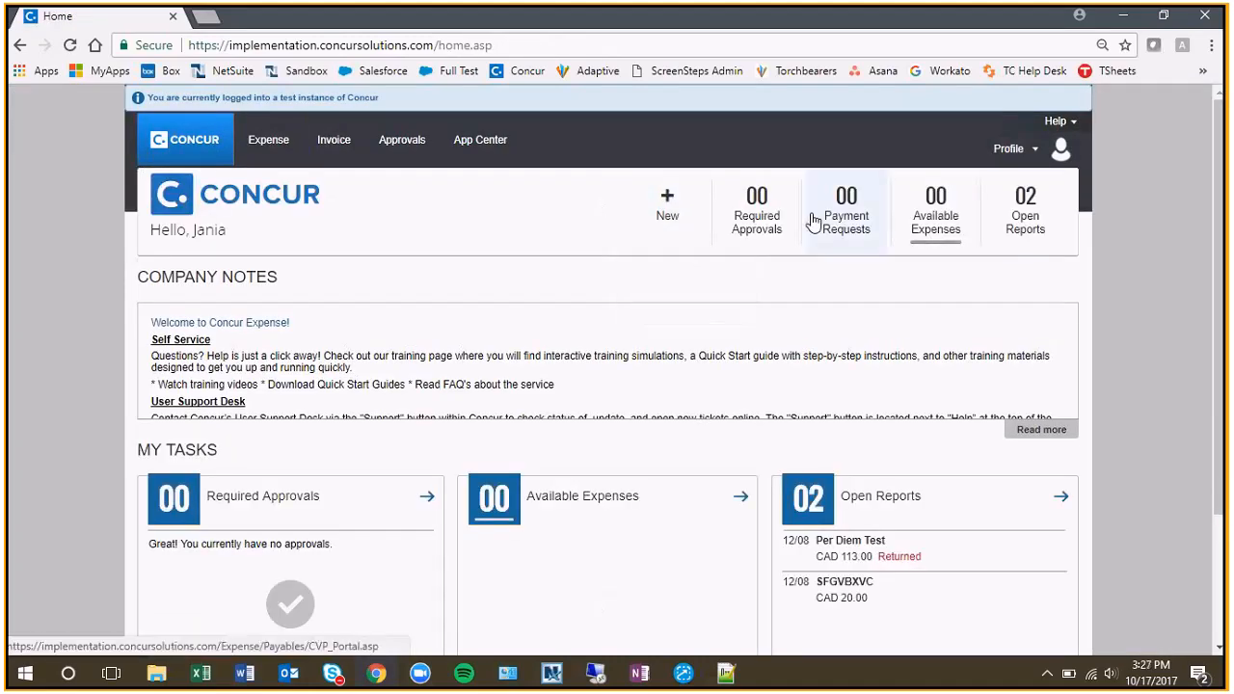
{"action": "left_click", "coordinate": [841, 225]}
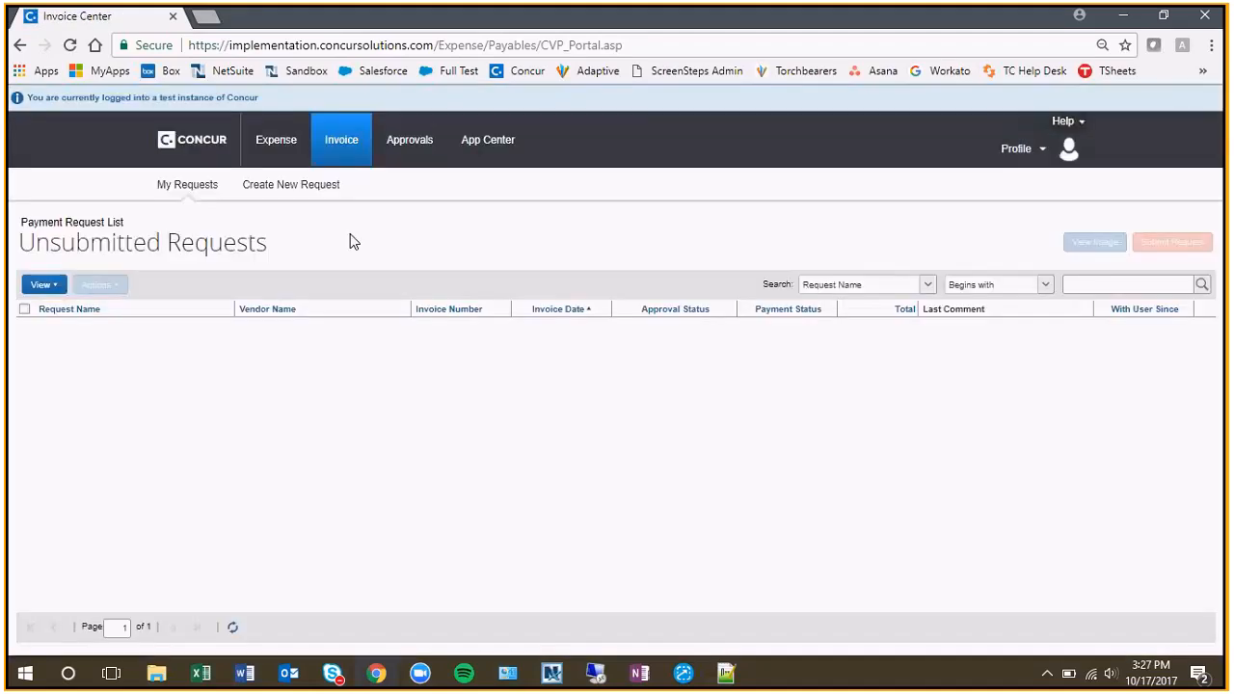
{"action": "left_click", "coordinate": [42, 284]}
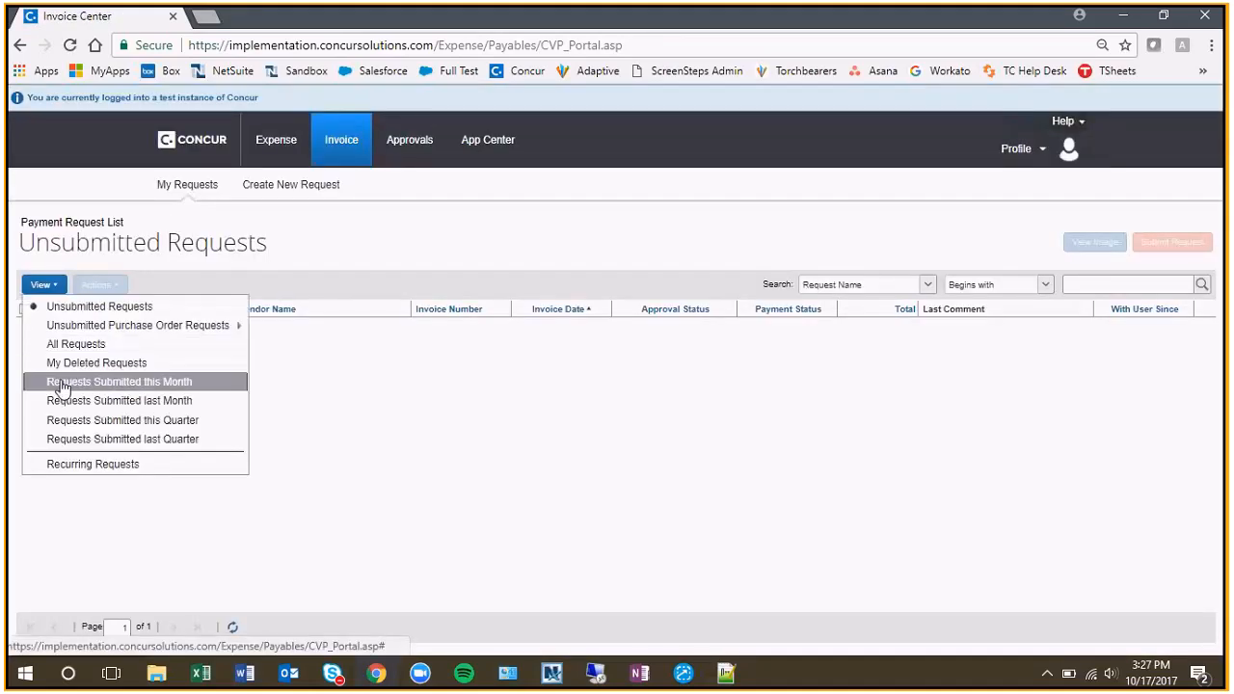
{"action": "left_click", "coordinate": [62, 378]}
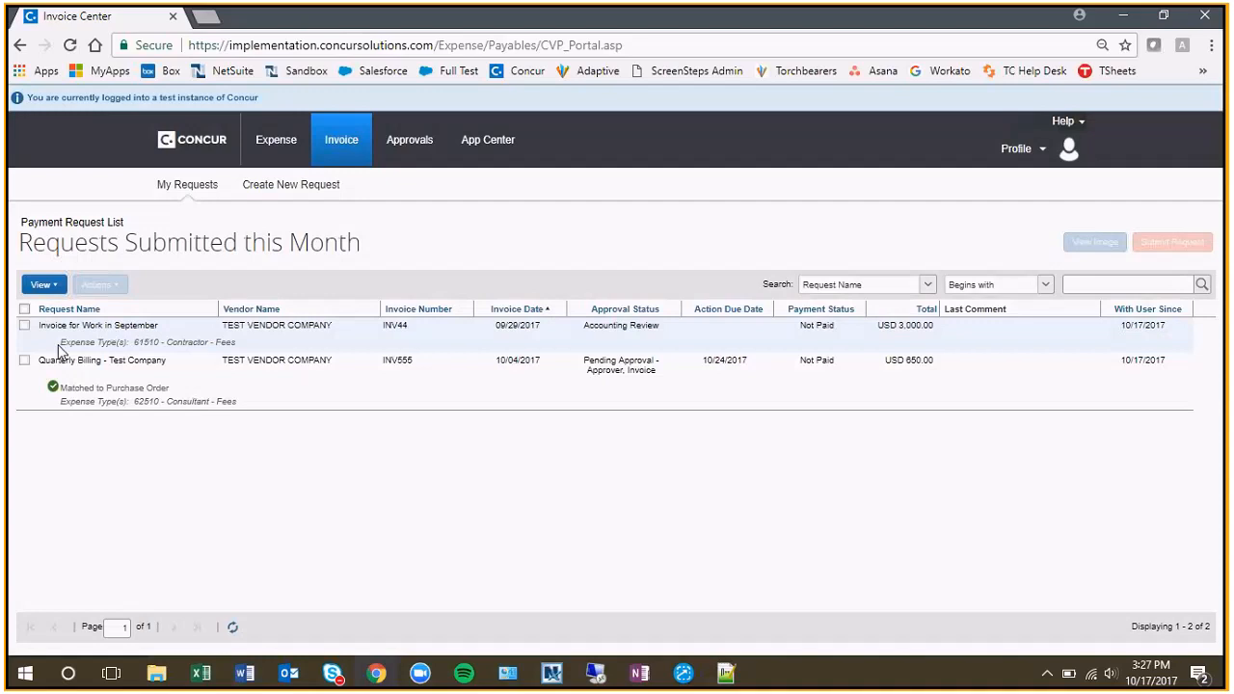
{"action": "left_click", "coordinate": [103, 328]}
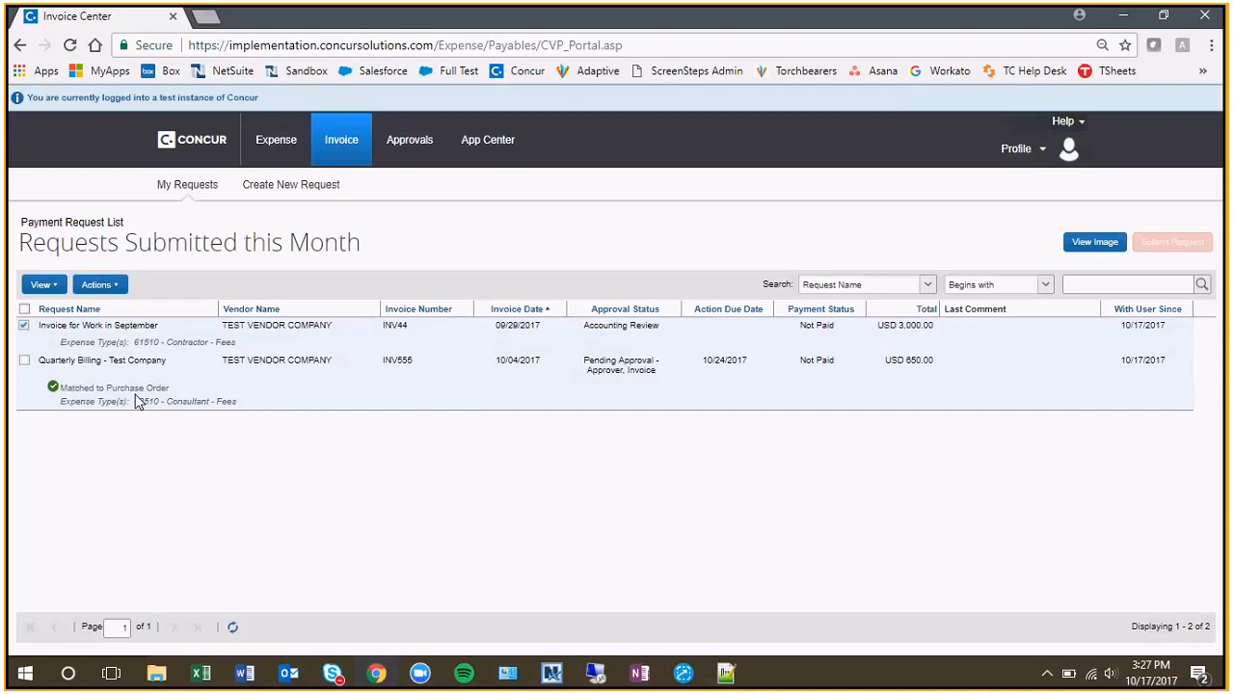
{"action": "left_click", "coordinate": [139, 346]}
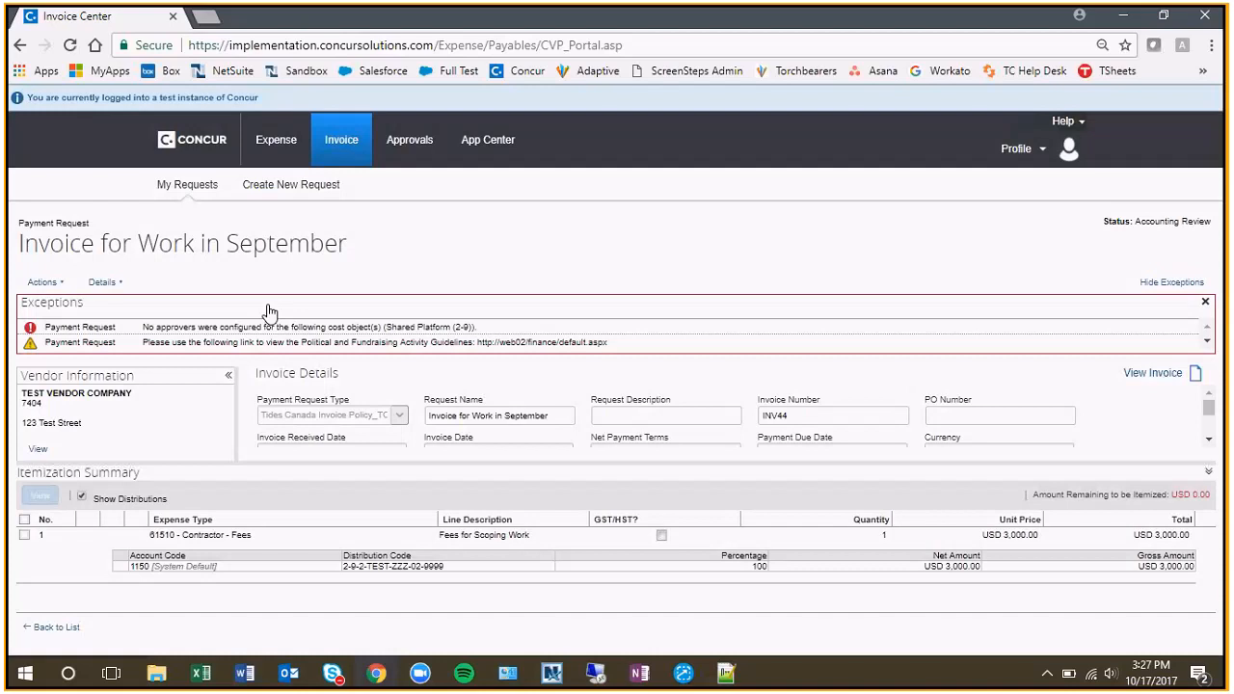
{"action": "left_click", "coordinate": [43, 282]}
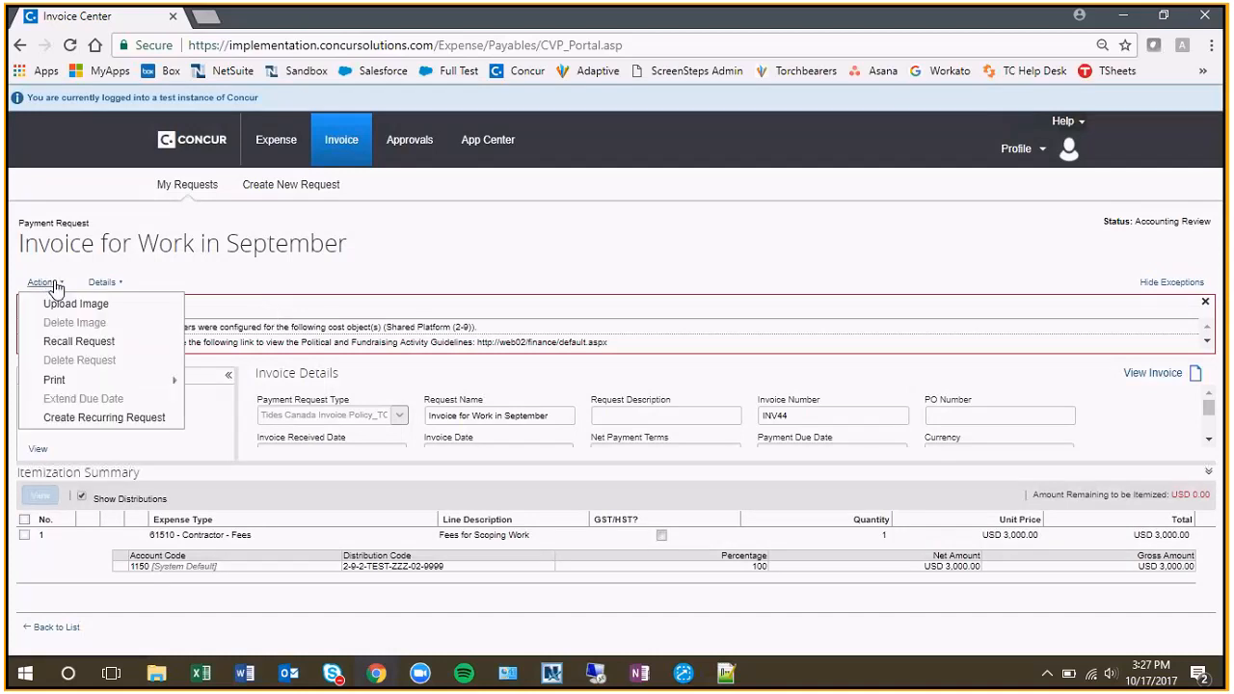
{"action": "left_click", "coordinate": [111, 345]}
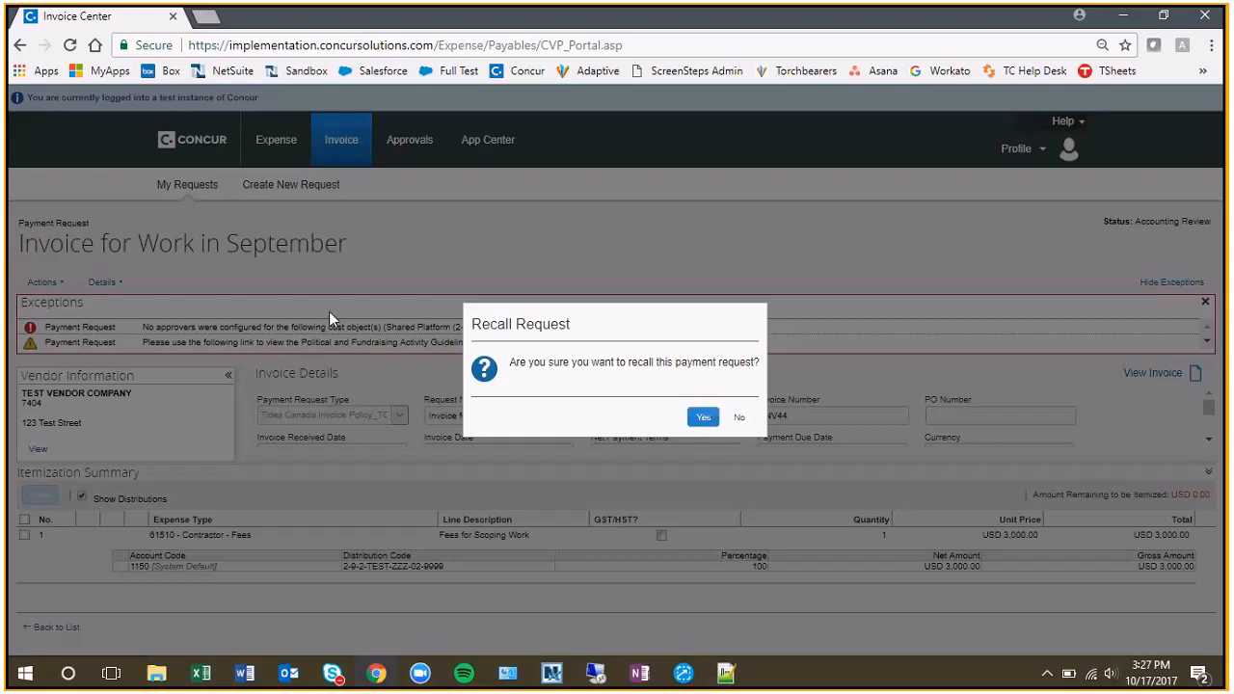
{"action": "left_click", "coordinate": [738, 418]}
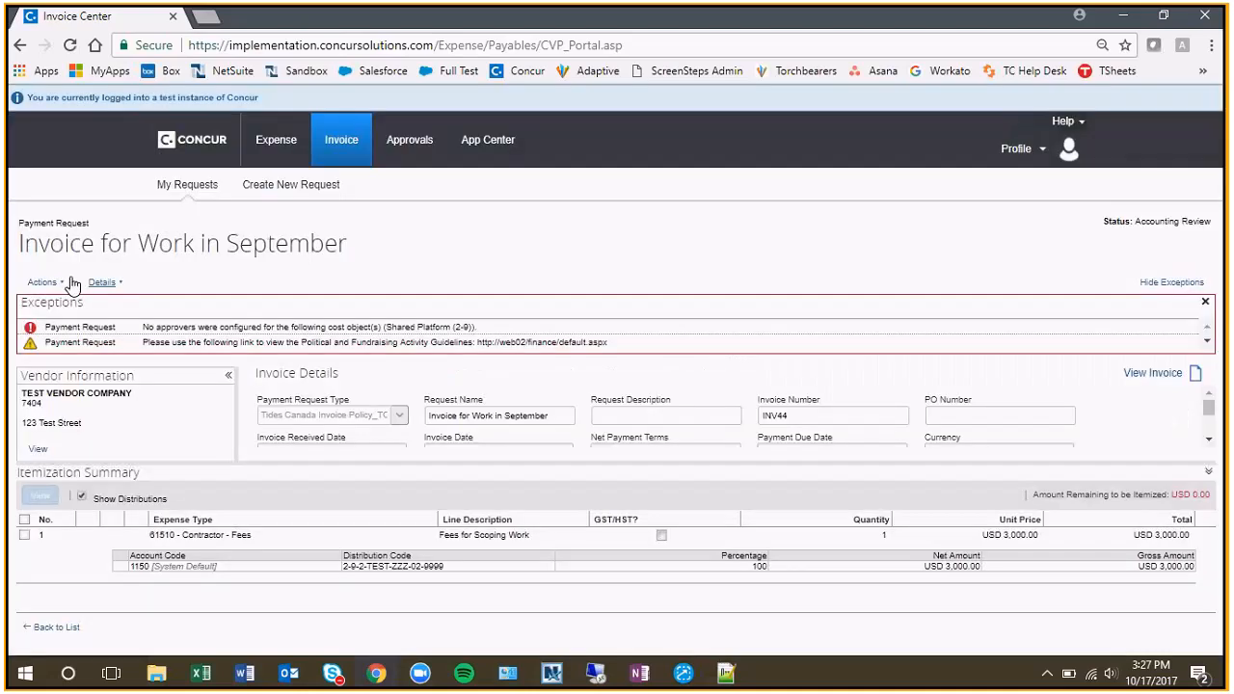
Recall the submitted "Invoice for Work in September" payment request and confirm the recall.
{"action": "left_click", "coordinate": [70, 282]}
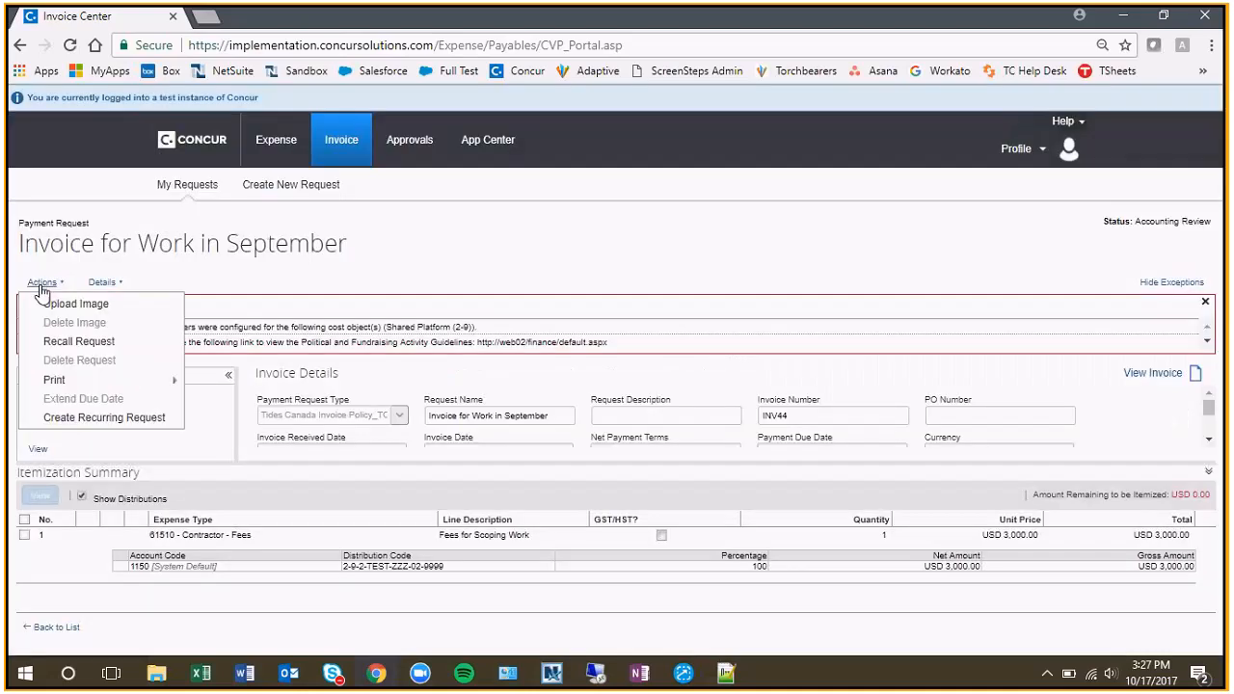
{"action": "left_click", "coordinate": [75, 343]}
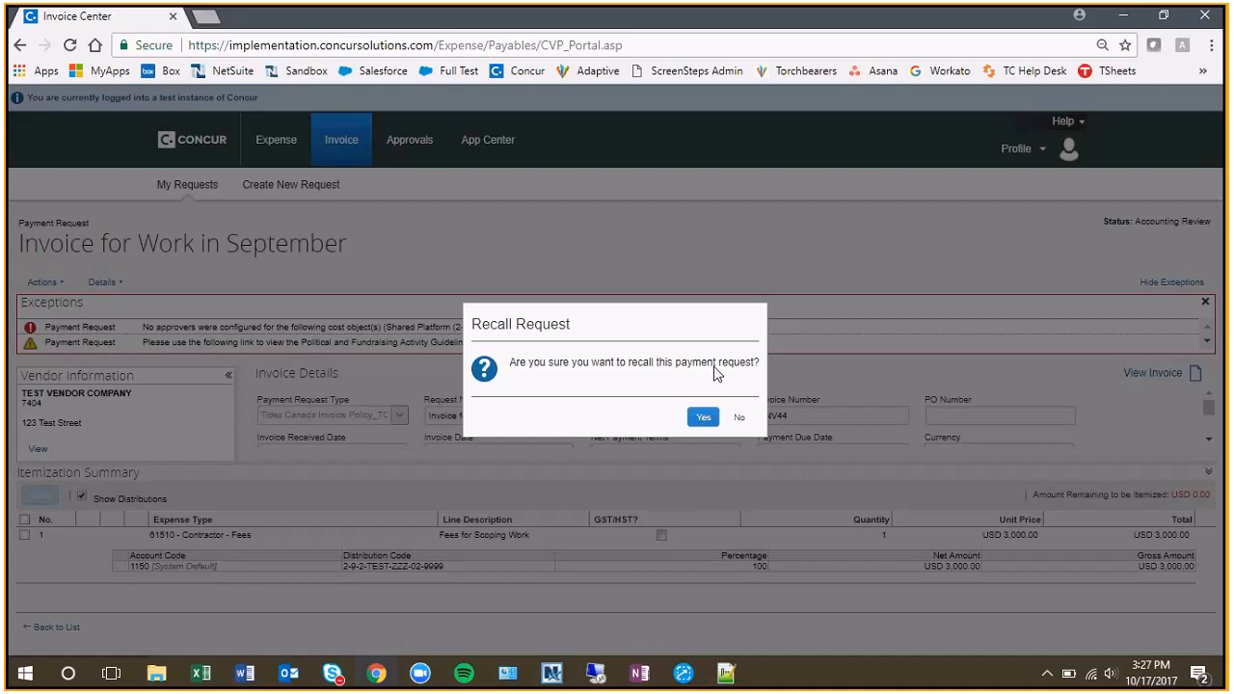
{"action": "left_click", "coordinate": [703, 416]}
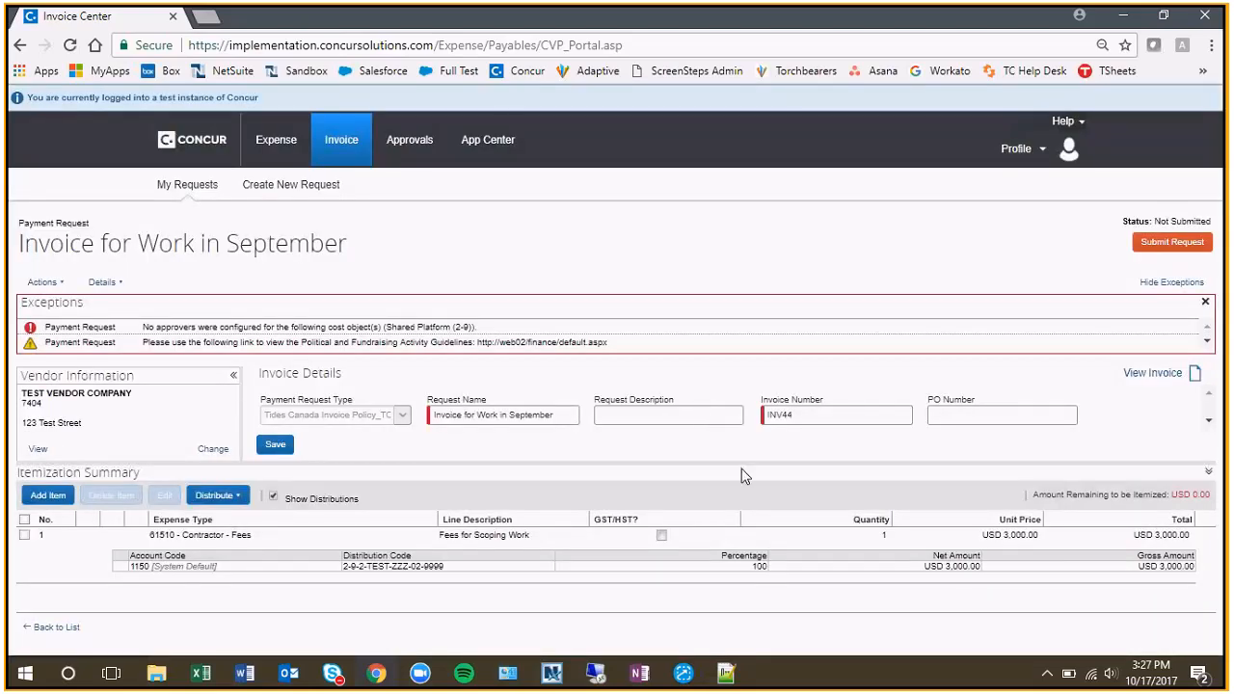
Close the exceptions, check the invoice details and start the payment request's PO number with the project prefix PZZZ.
{"action": "left_click", "coordinate": [1206, 301]}
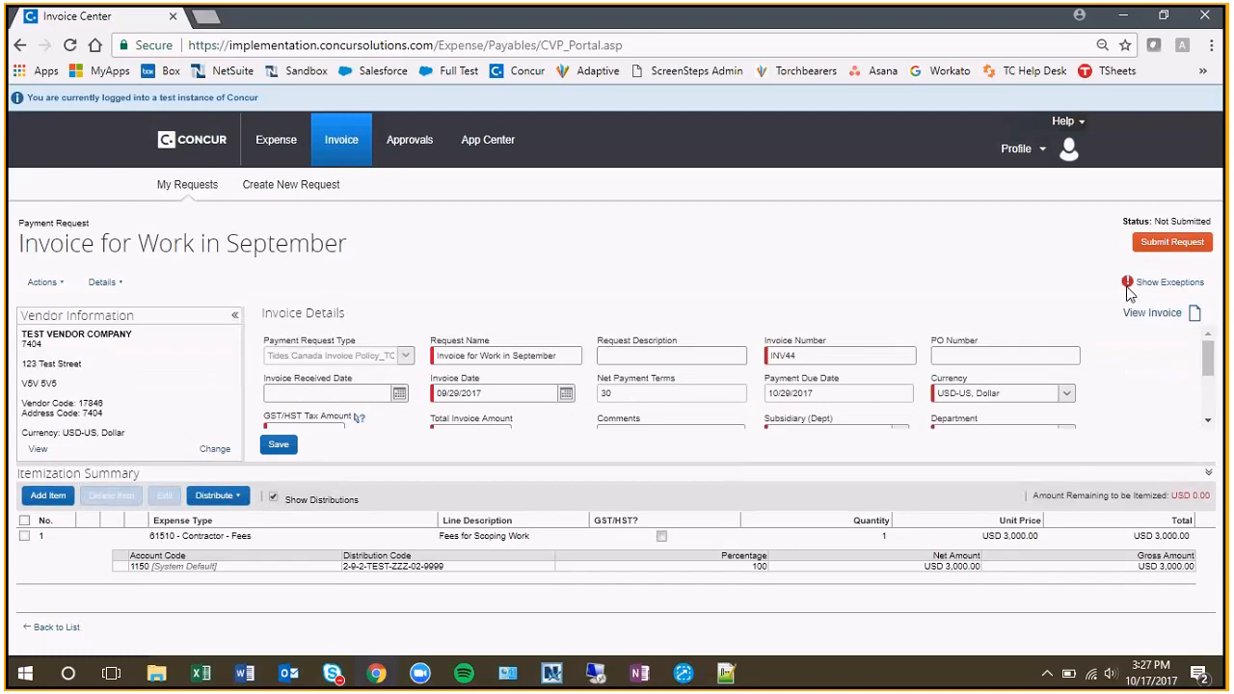
{"action": "scroll", "coordinate": [1022, 333], "scroll_direction": "down", "scroll_amount": 2}
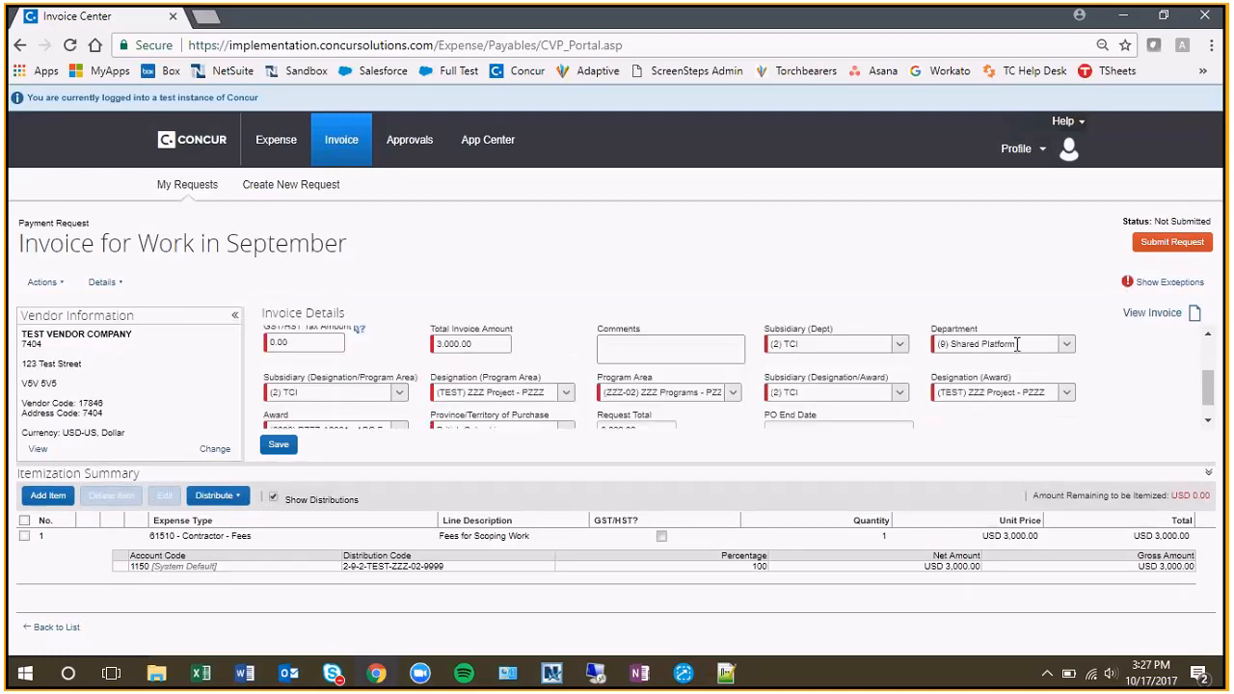
{"action": "scroll", "coordinate": [1050, 358], "scroll_direction": "up", "scroll_amount": 2}
{"action": "left_click", "coordinate": [964, 355]}
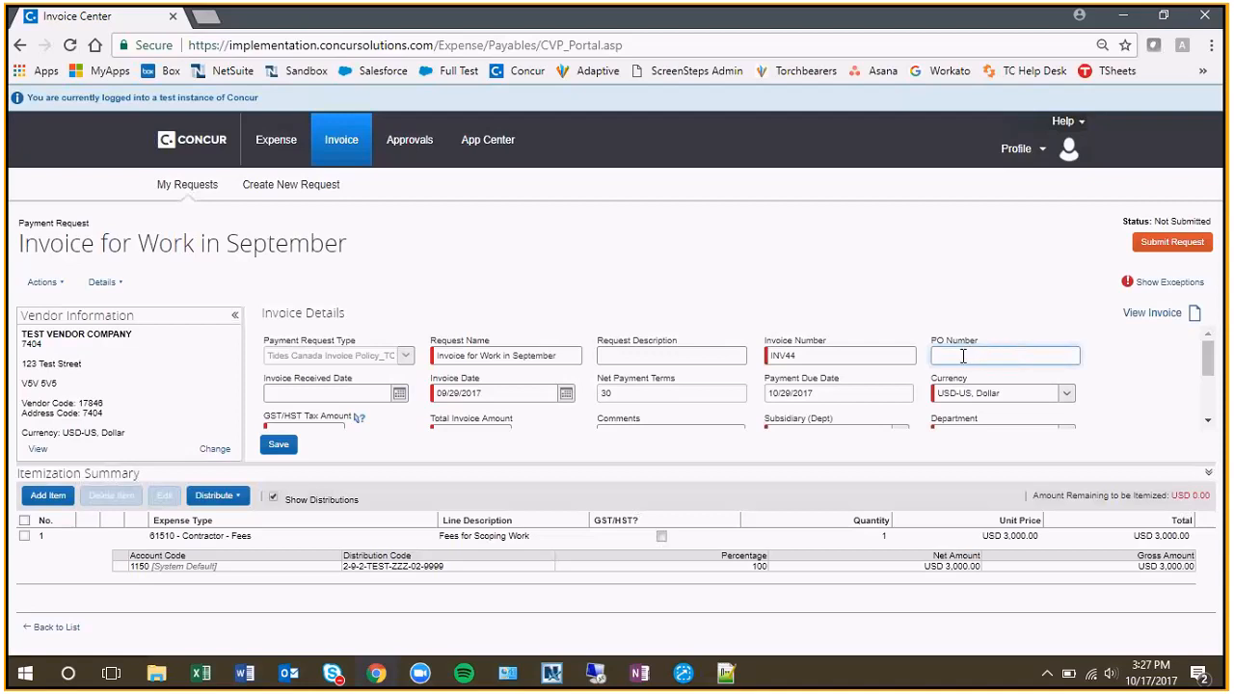
{"action": "type", "text": "PzzZ"}
{"action": "right_click", "coordinate": [315, 188]}
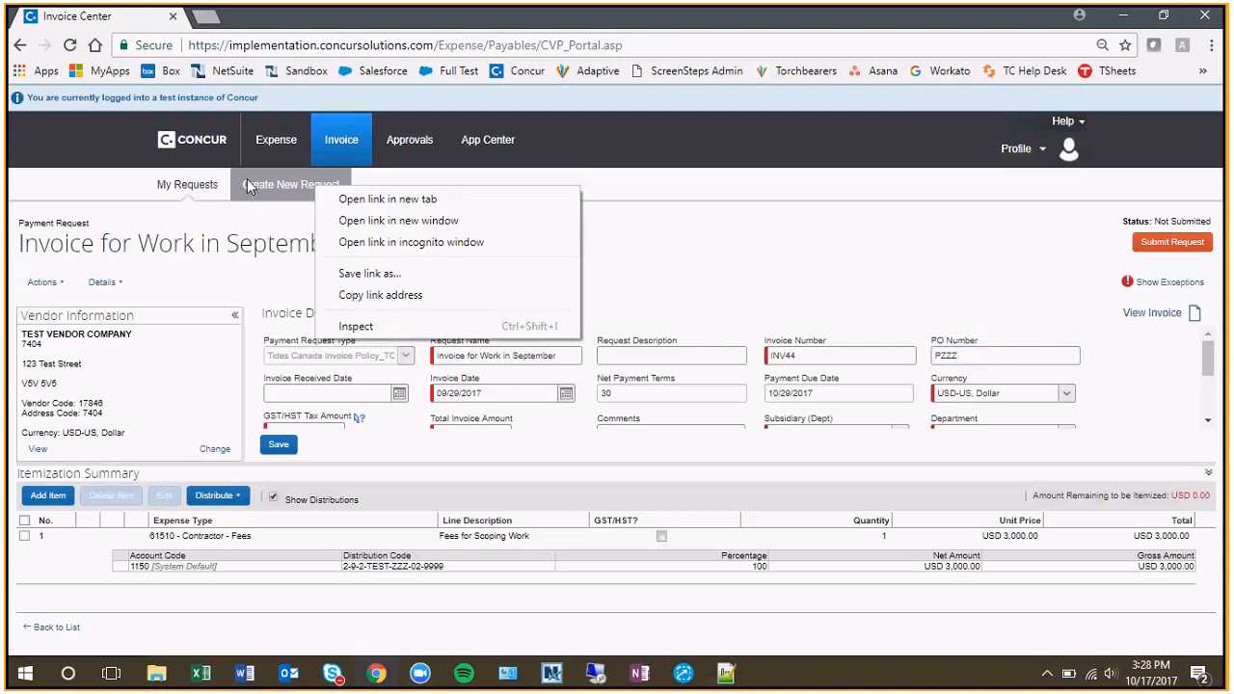
{"action": "left_click", "coordinate": [356, 199]}
{"action": "left_click", "coordinate": [207, 24]}
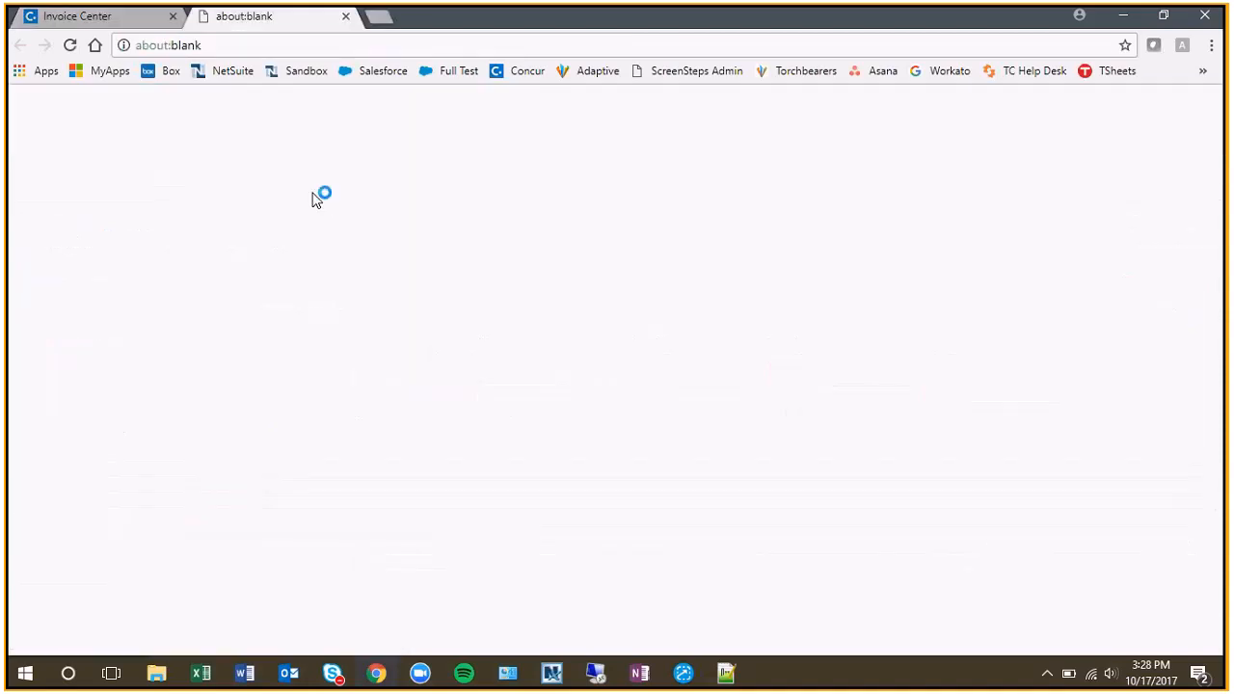
{"action": "left_click", "coordinate": [345, 17]}
Open Invoice in a second browser tab, start a new payment request and search the purchase orders for "PZZ".
{"action": "right_click", "coordinate": [333, 138]}
{"action": "left_click", "coordinate": [395, 151]}
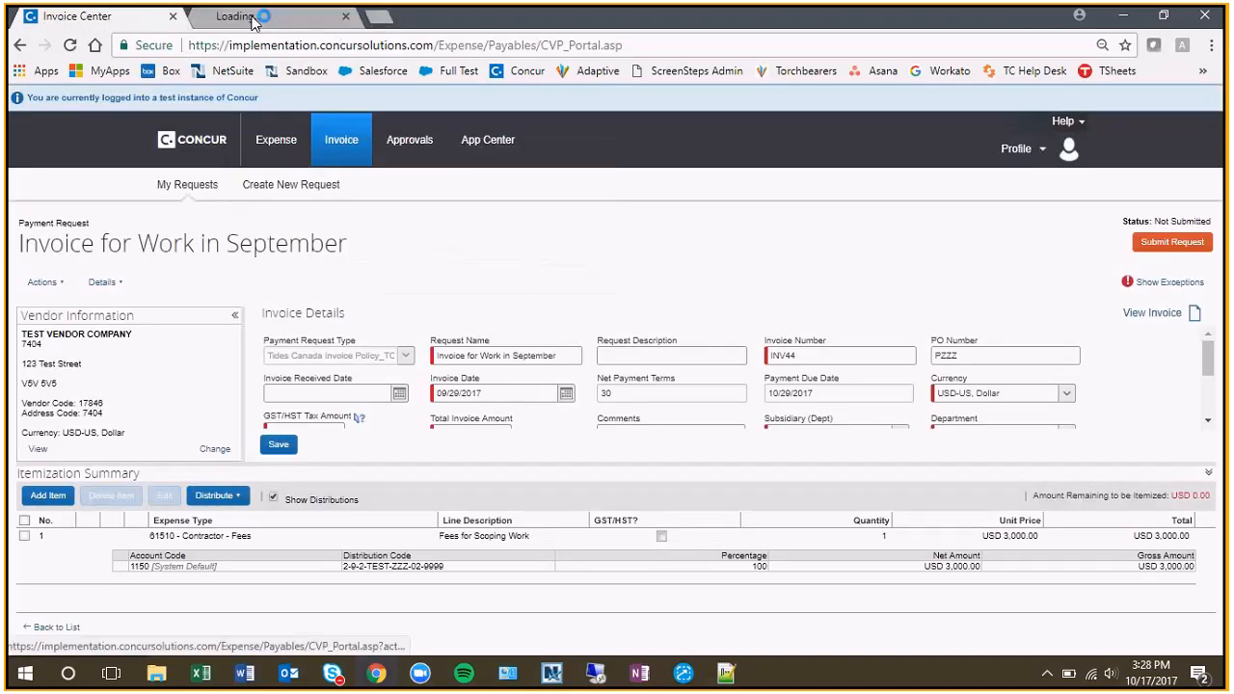
{"action": "left_click", "coordinate": [256, 17]}
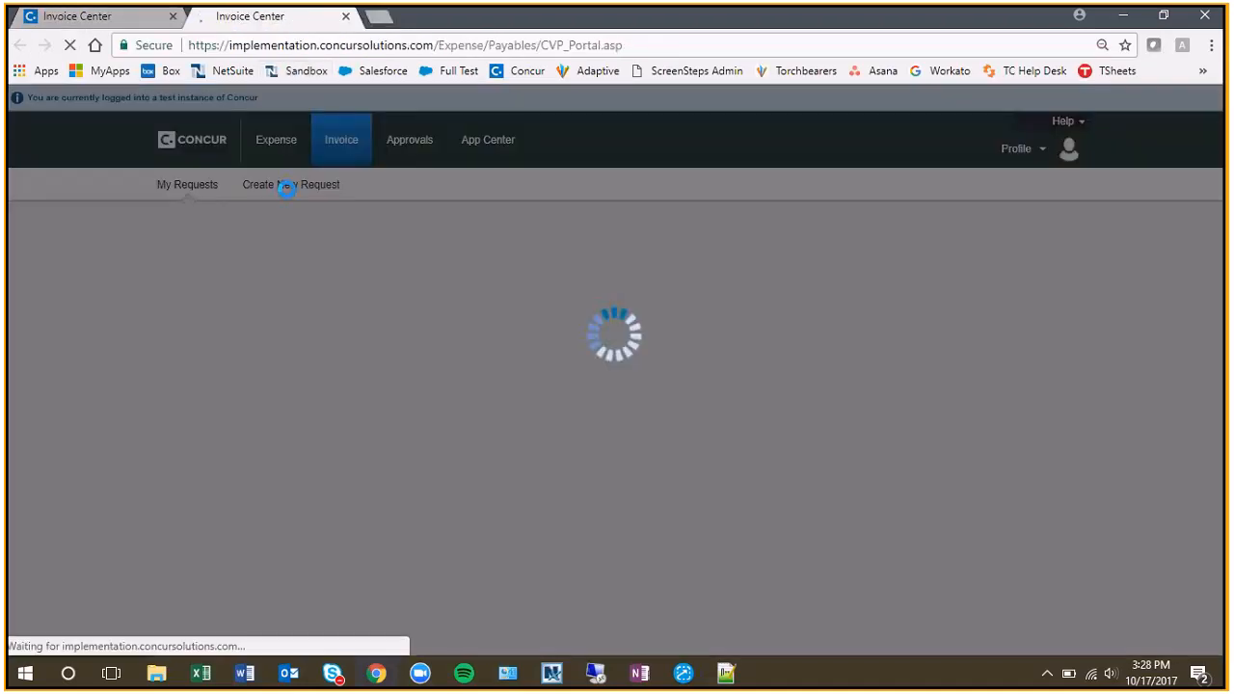
{"action": "left_click", "coordinate": [291, 185]}
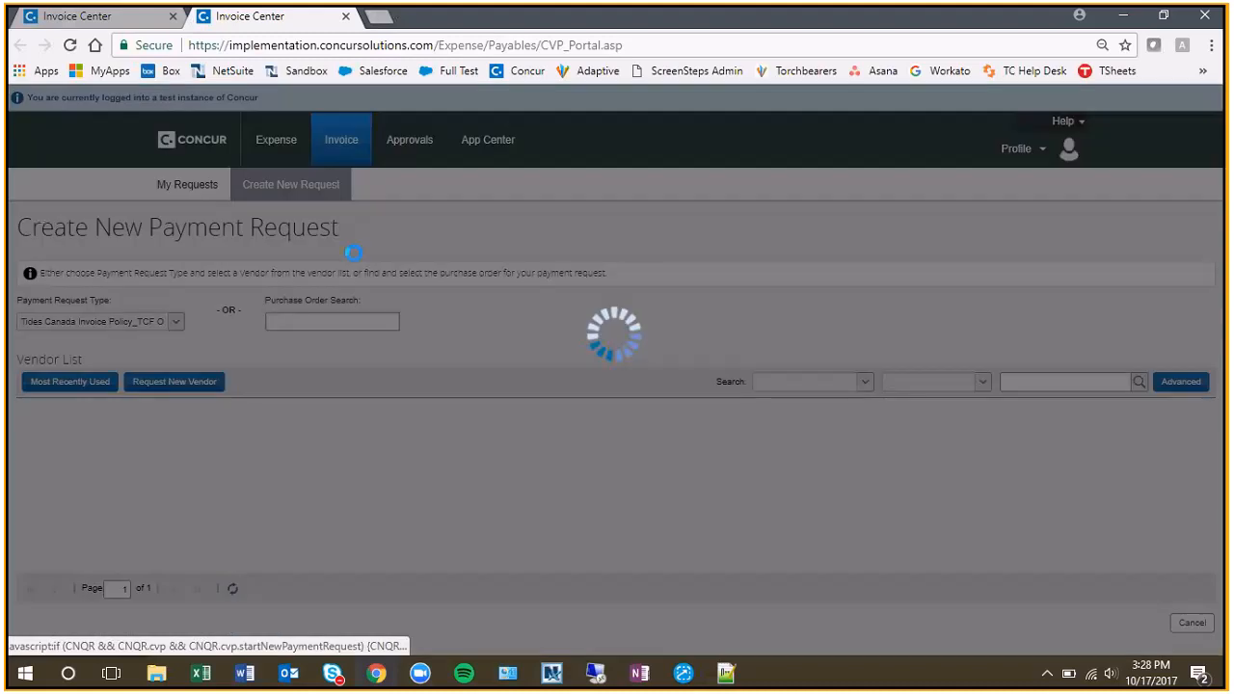
{"action": "left_click", "coordinate": [324, 321]}
{"action": "type", "text": "PZZ"}
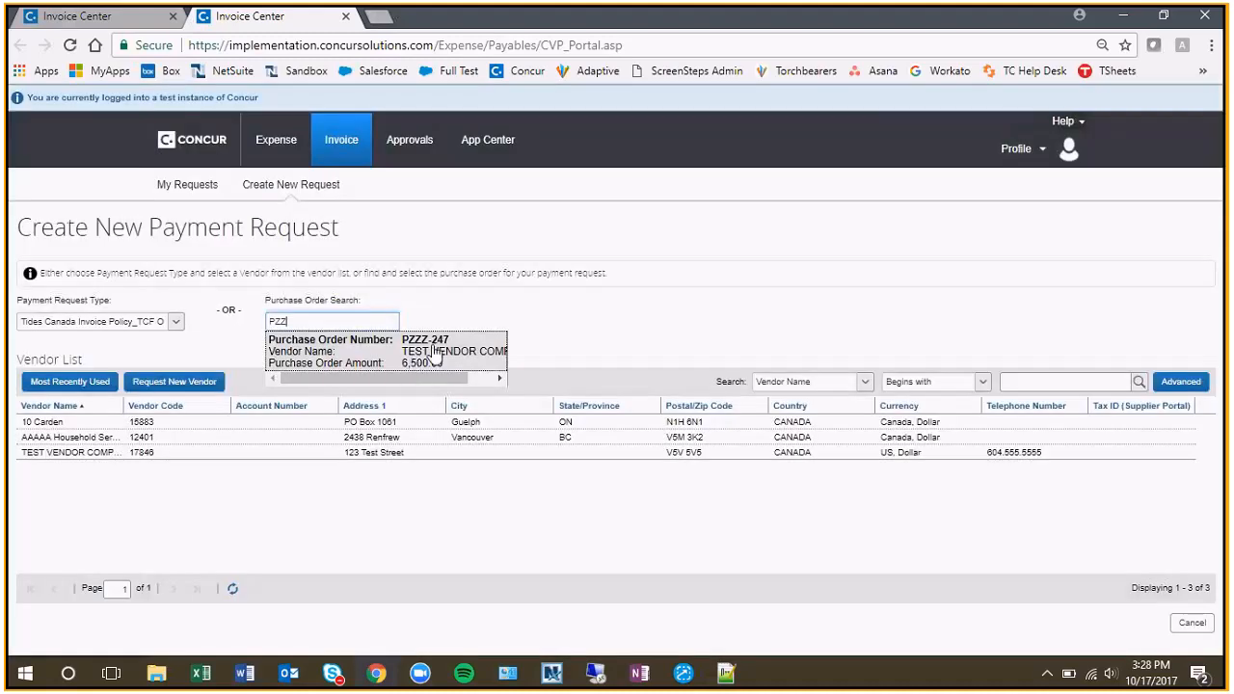
Complete the September request's PO number with the one found, save, and associate the purchase order with its copydown values deselected.
{"action": "left_click", "coordinate": [103, 16]}
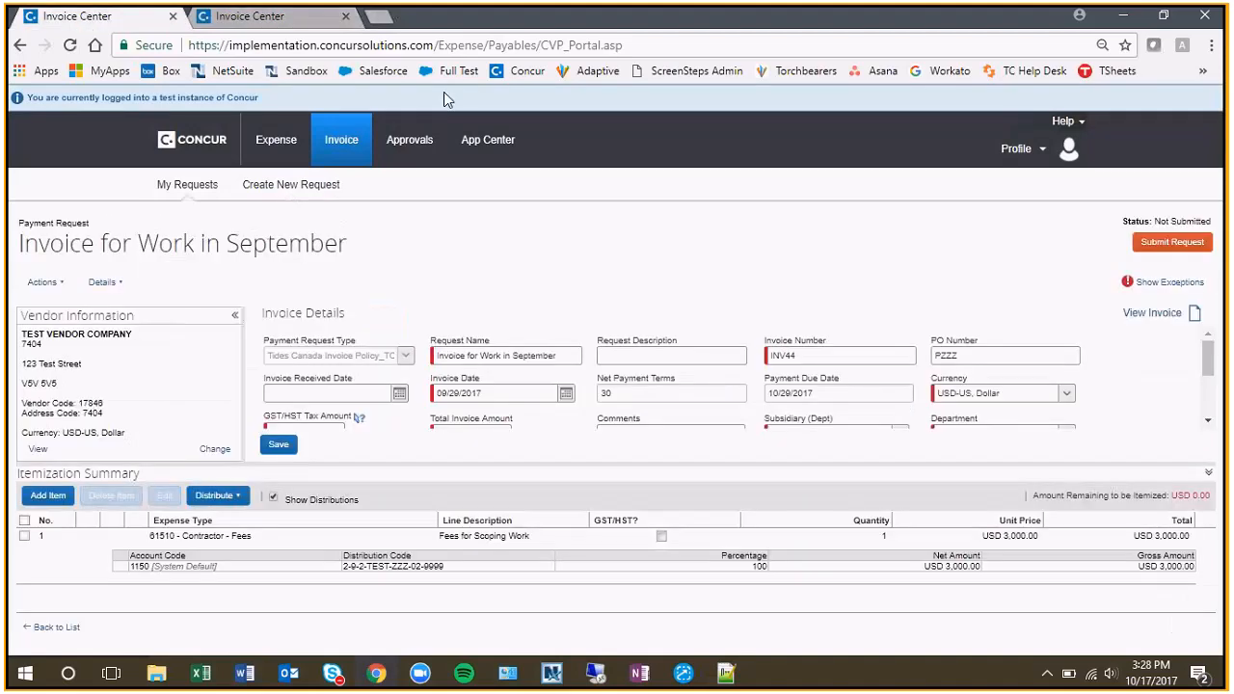
{"action": "left_click", "coordinate": [998, 354]}
{"action": "type", "text": "-247"}
{"action": "key", "text": "Tab"}
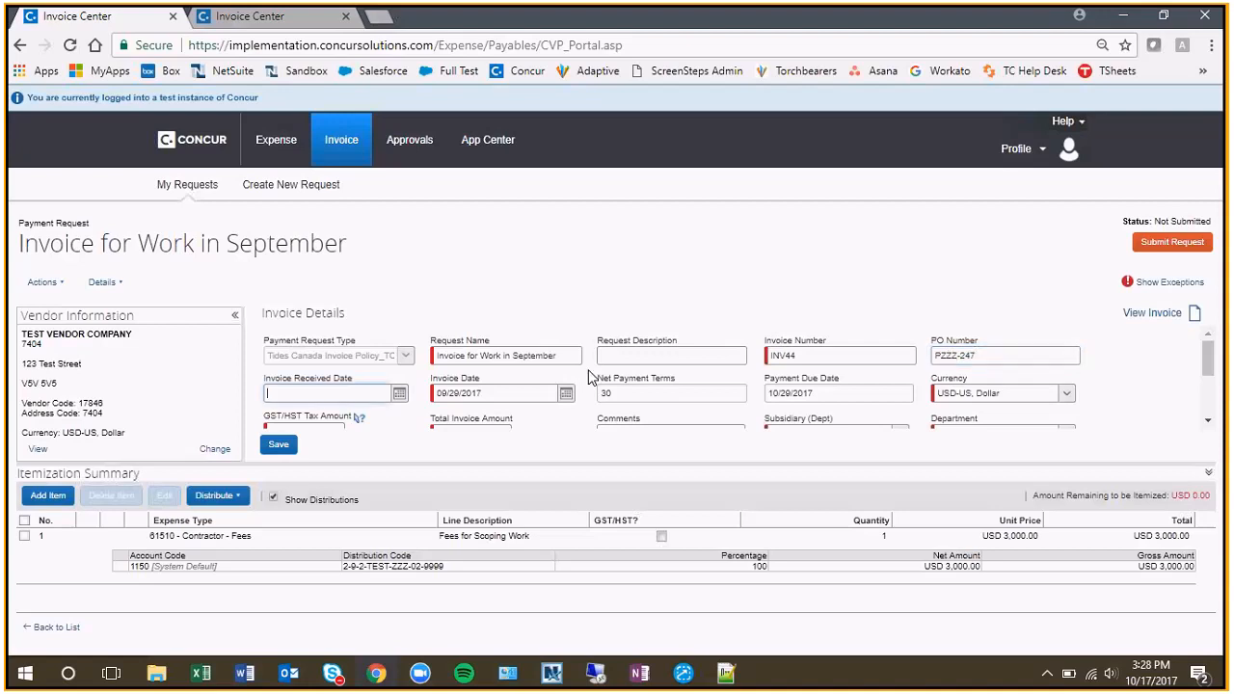
{"action": "left_click", "coordinate": [279, 445]}
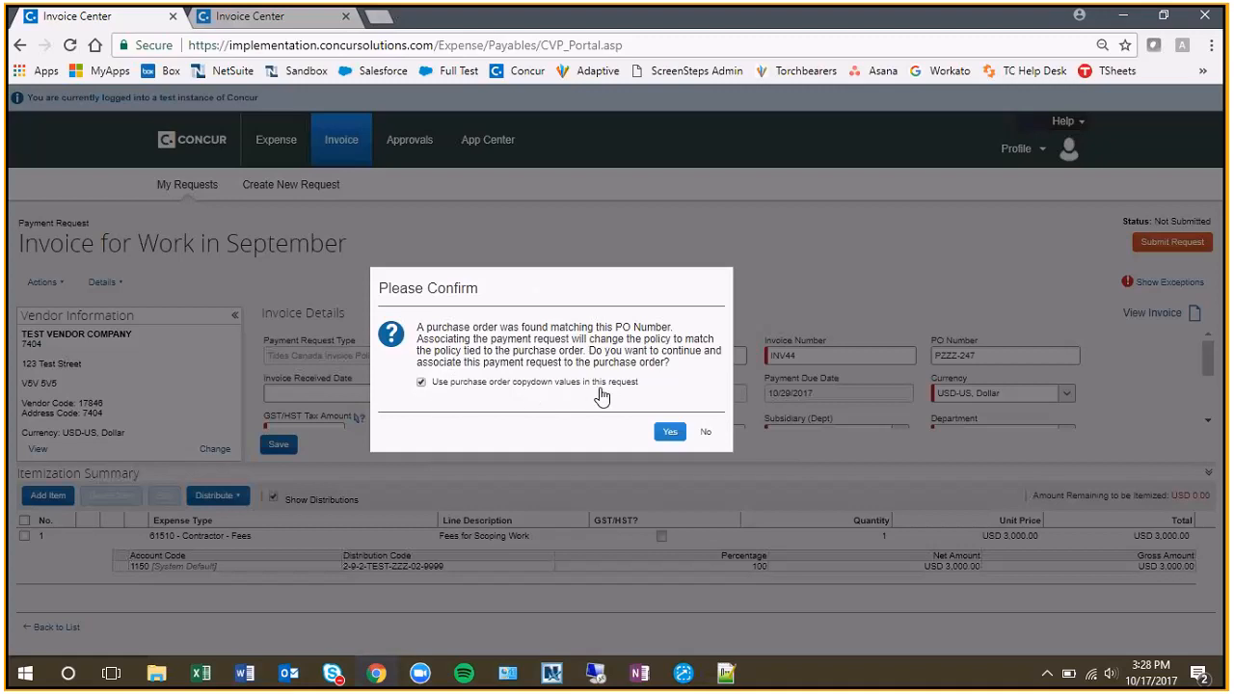
{"action": "left_click", "coordinate": [421, 382]}
{"action": "left_click", "coordinate": [670, 432]}
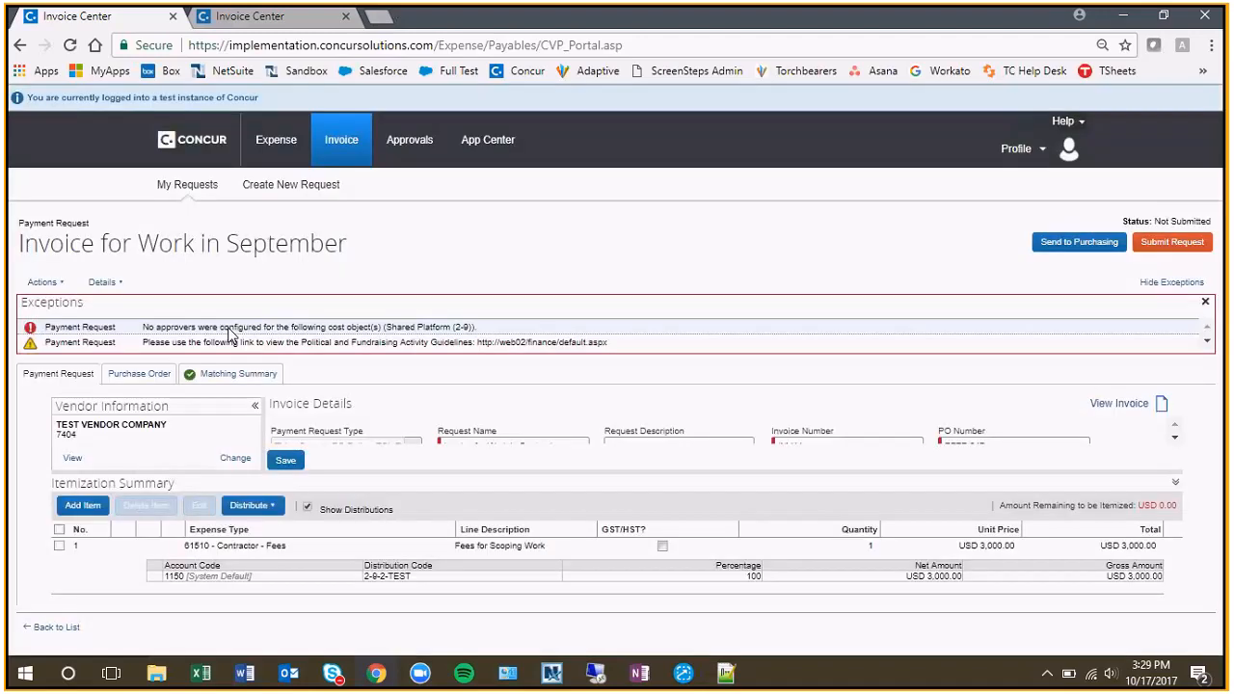
Set Program Area to (ZZZ-02) ZZZ Programs and Award to PZZZ-A0001 - ABC Fnd Award 2017, then save, overwriting these fields in the itemizations.
{"action": "left_click", "coordinate": [1184, 282]}
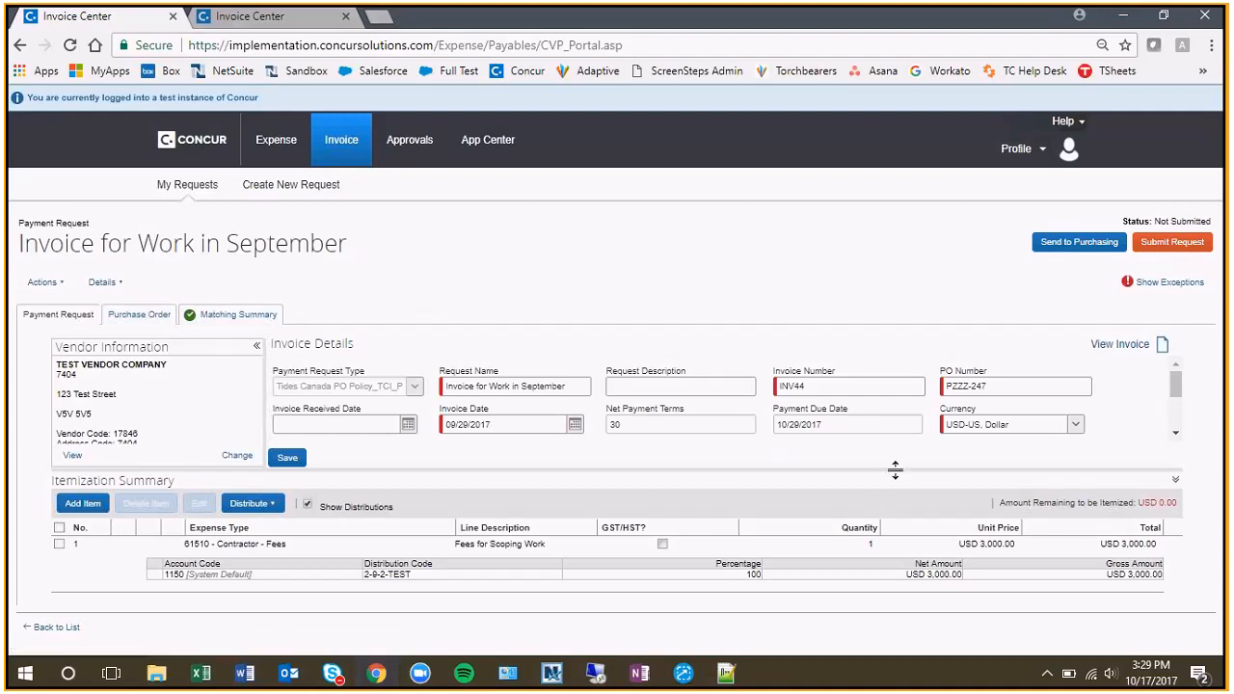
{"action": "left_click_drag", "start_coordinate": [895, 470], "coordinate": [894, 524]}
{"action": "scroll", "coordinate": [964, 454], "scroll_direction": "down", "scroll_amount": 1}
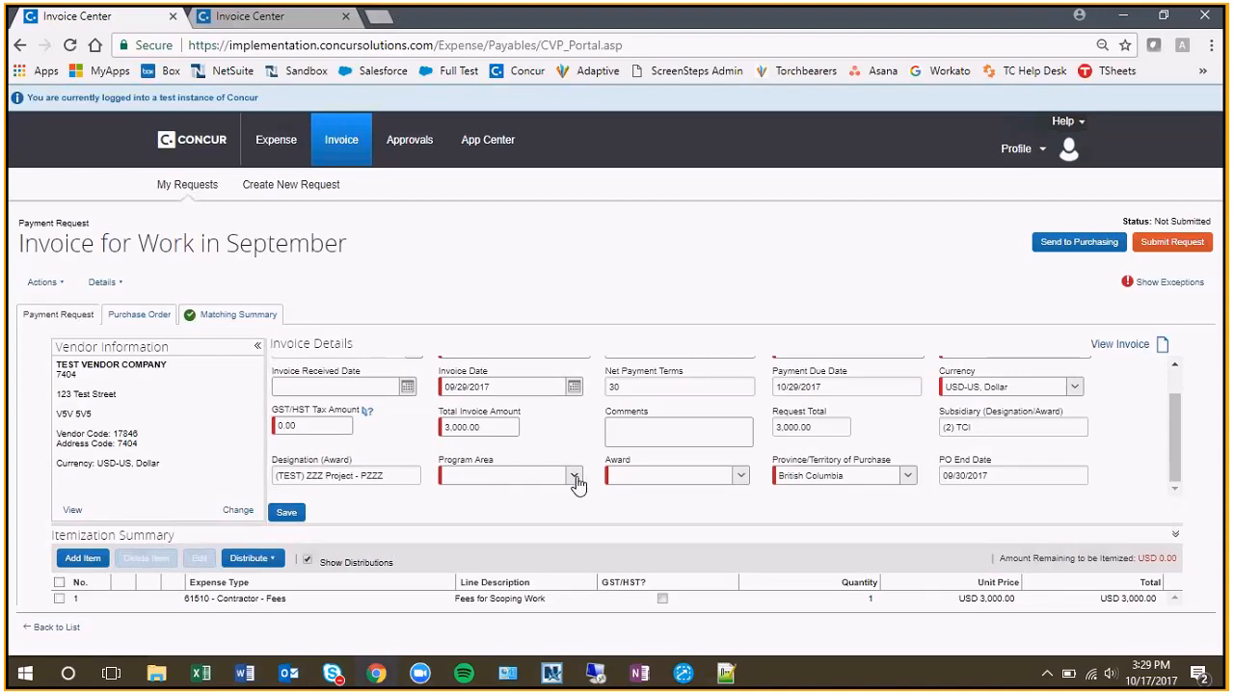
{"action": "scroll", "coordinate": [793, 461], "scroll_direction": "up", "scroll_amount": 1}
{"action": "scroll", "coordinate": [569, 477], "scroll_direction": "down", "scroll_amount": 1}
{"action": "left_click", "coordinate": [576, 474]}
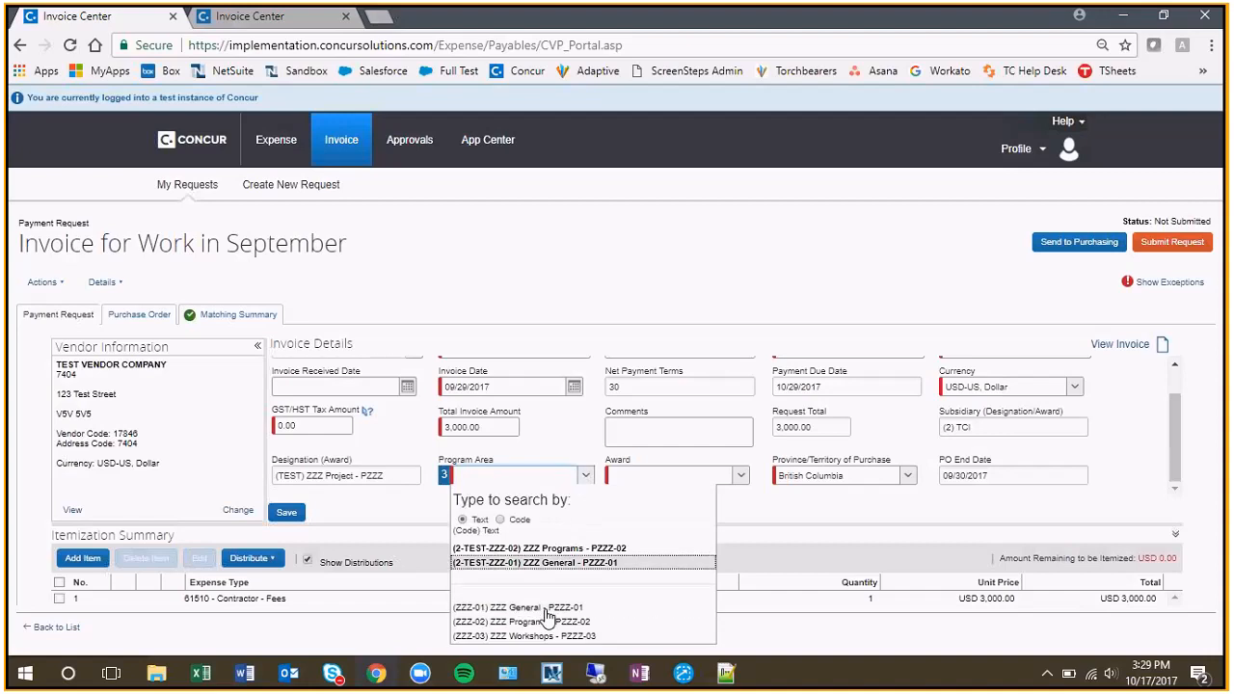
{"action": "left_click", "coordinate": [550, 622]}
{"action": "left_click", "coordinate": [678, 622]}
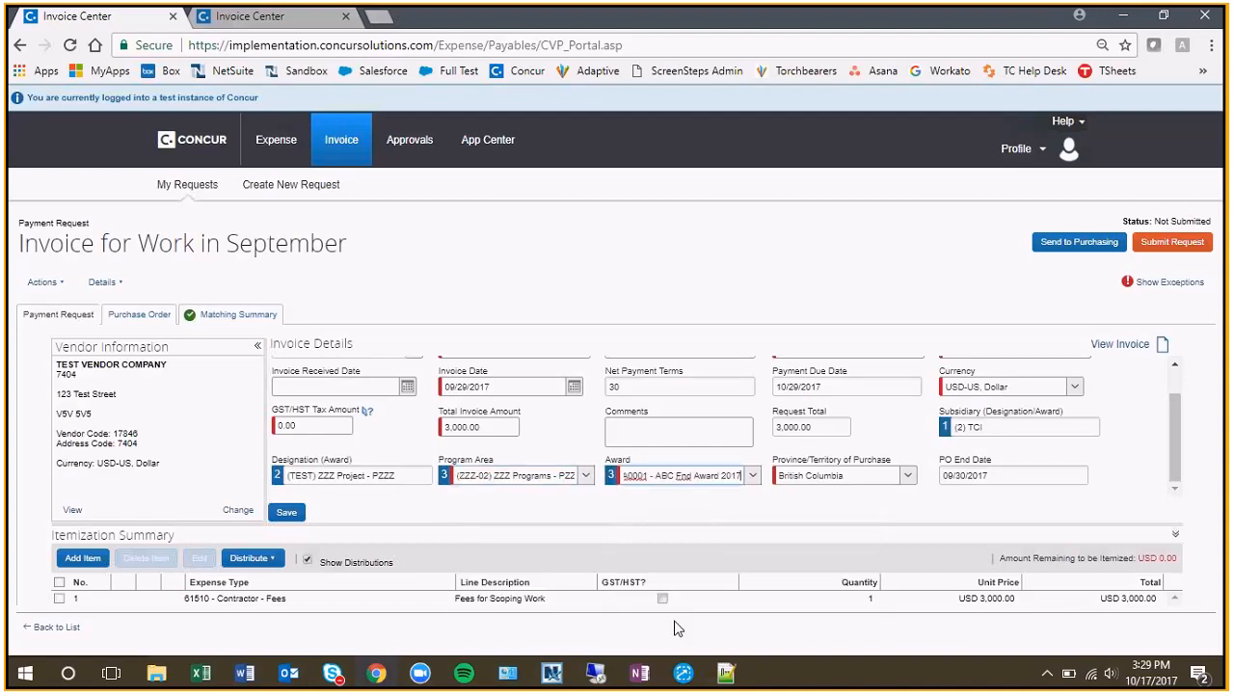
{"action": "left_click", "coordinate": [288, 516]}
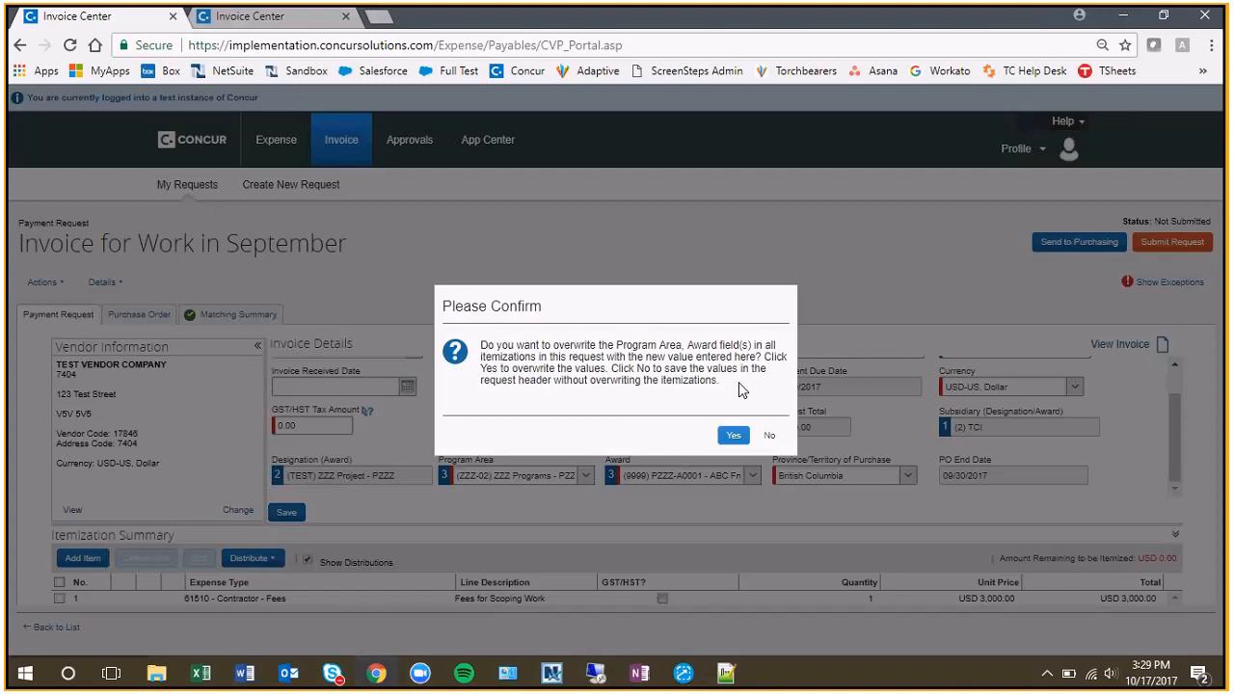
{"action": "left_click", "coordinate": [733, 434]}
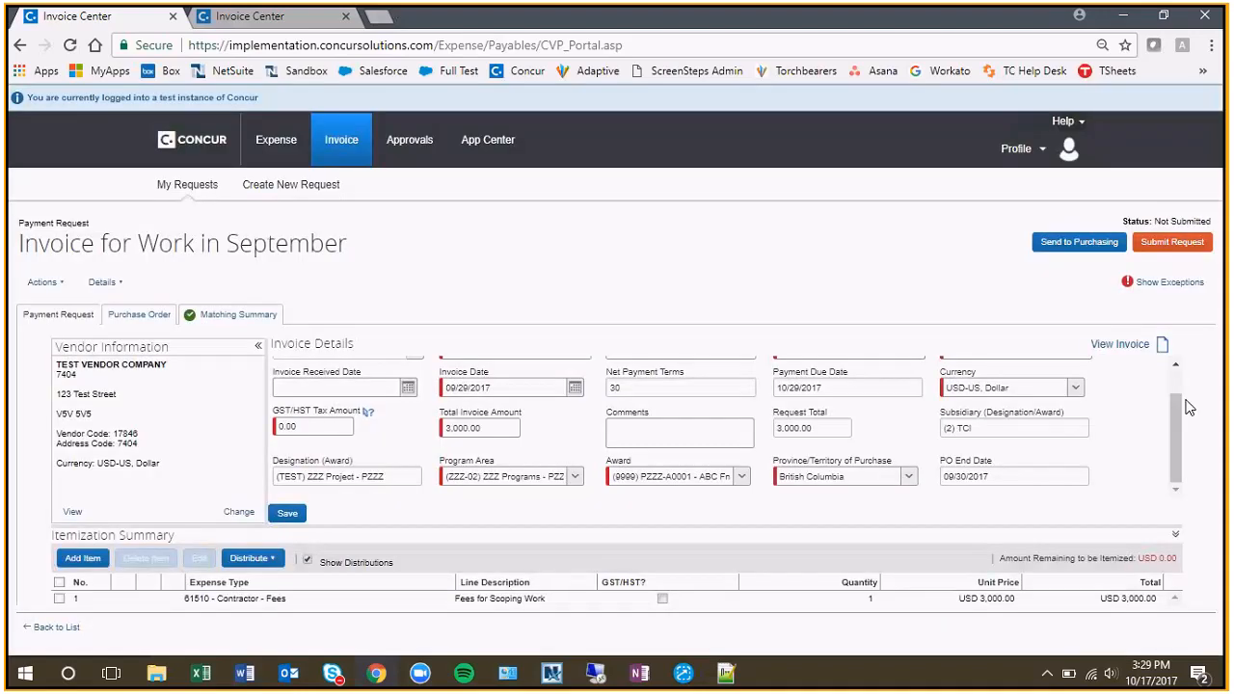
Review the invoice details, including the PO number, program area and award, and save the payment request.
{"action": "scroll", "coordinate": [1188, 408], "scroll_direction": "up", "scroll_amount": 1}
{"action": "scroll", "coordinate": [1188, 408], "scroll_direction": "down", "scroll_amount": 1}
{"action": "scroll", "coordinate": [855, 436], "scroll_direction": "up", "scroll_amount": 2}
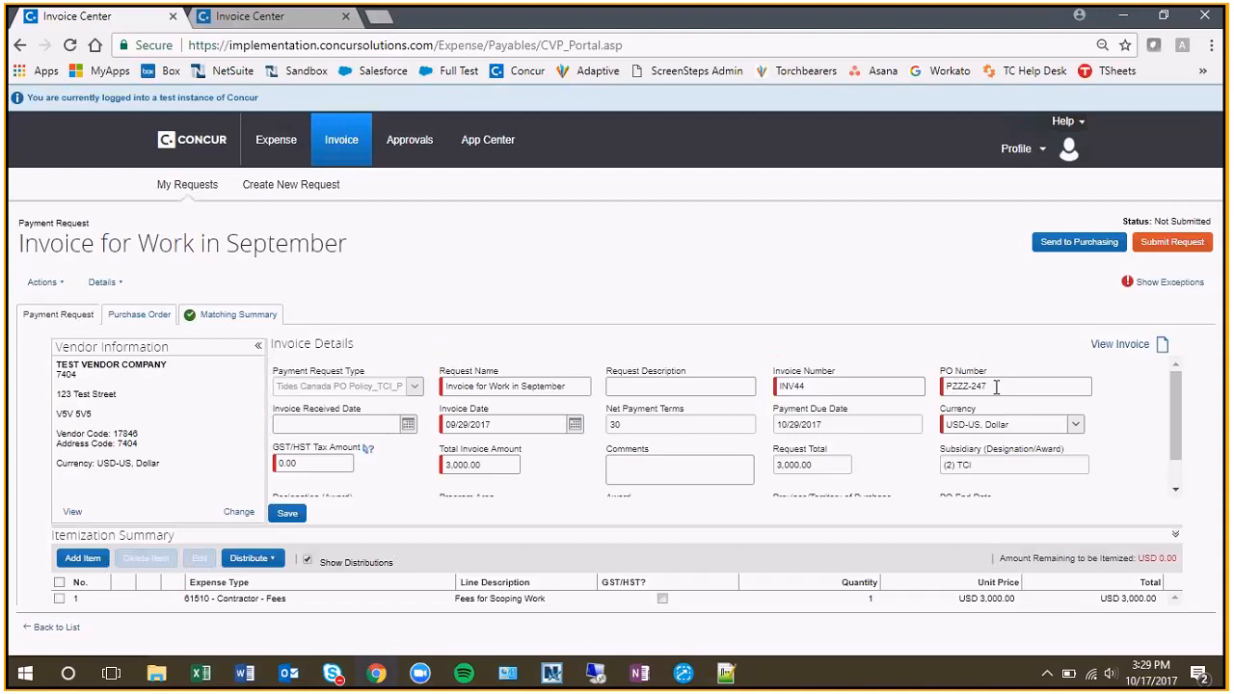
{"action": "left_click", "coordinate": [998, 386]}
{"action": "left_click_drag", "start_coordinate": [1005, 383], "coordinate": [928, 395]}
{"action": "left_click", "coordinate": [1011, 387]}
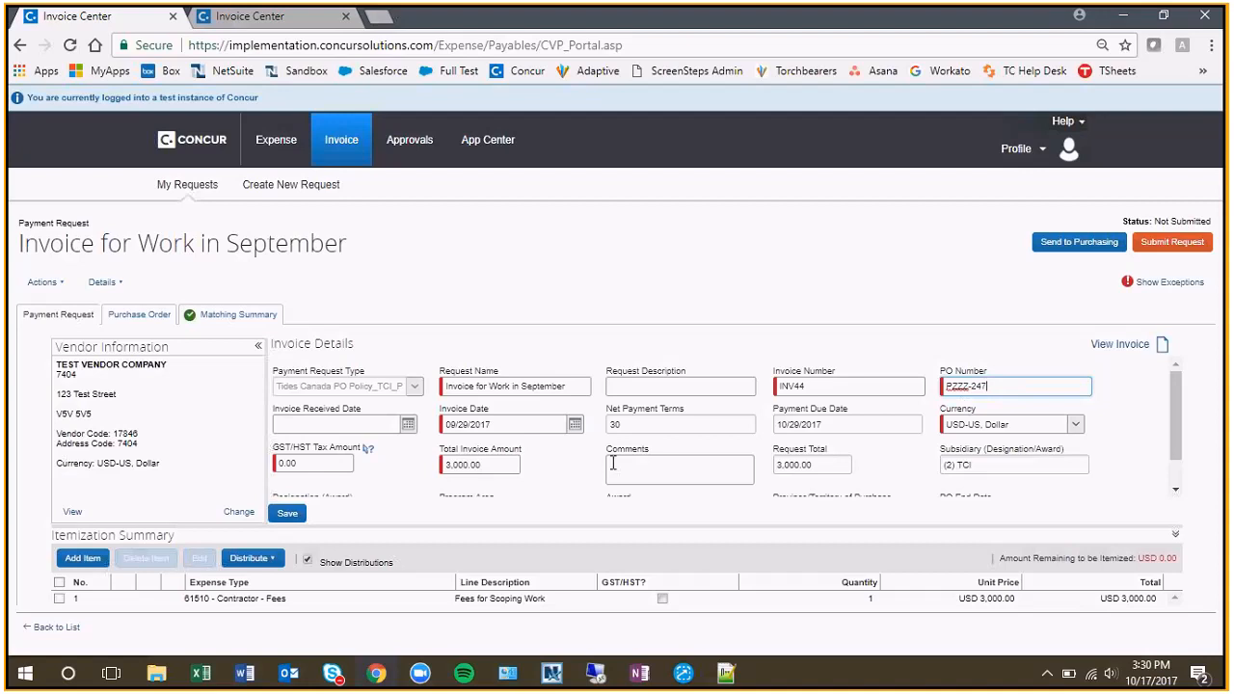
{"action": "scroll", "coordinate": [712, 475], "scroll_direction": "down", "scroll_amount": 1}
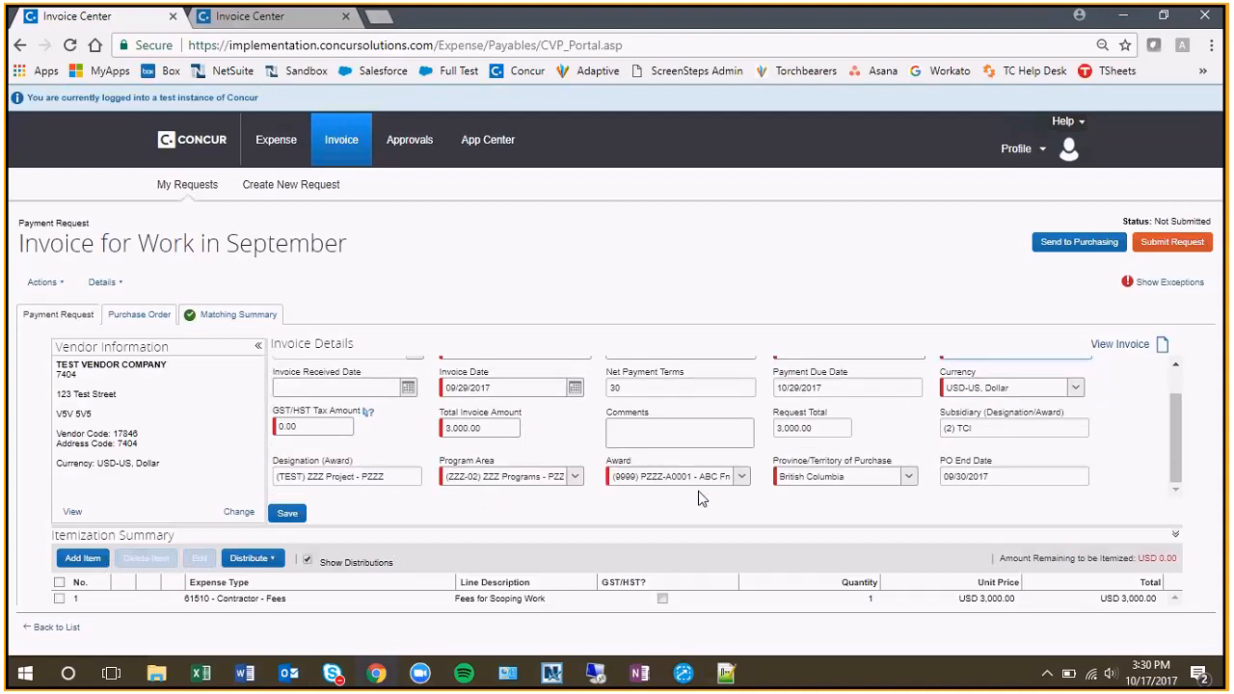
{"action": "left_click", "coordinate": [287, 513]}
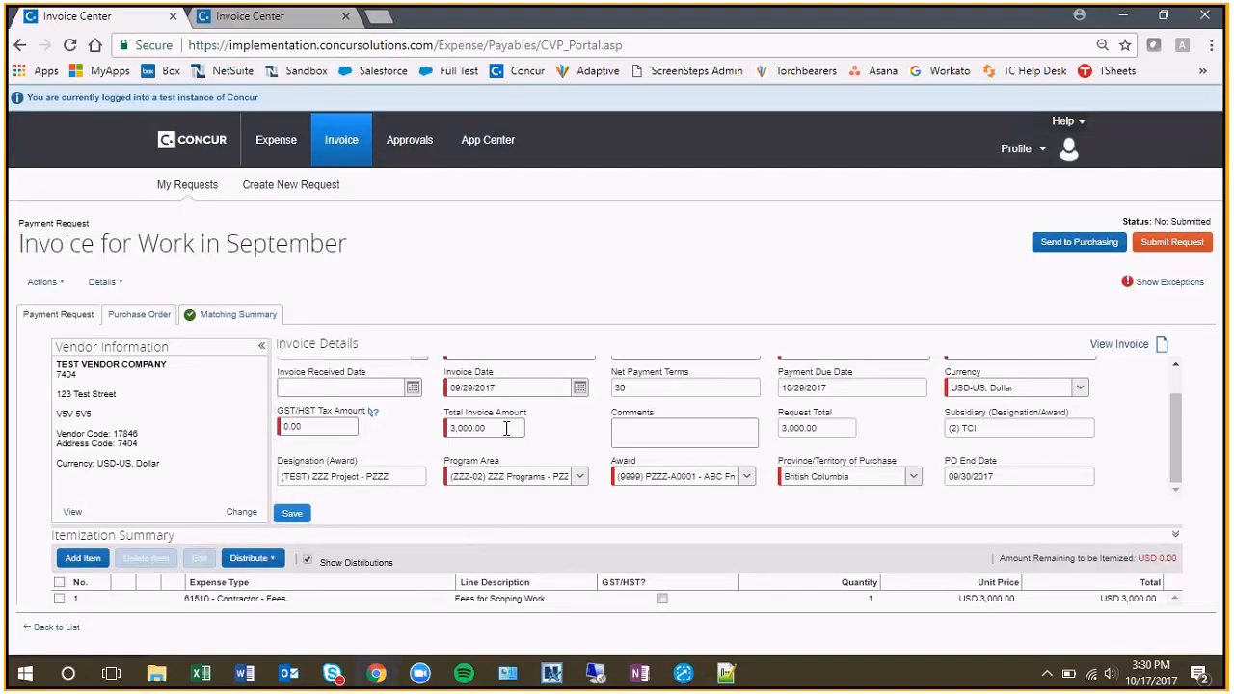
Open the linked purchase order and view the payment requests associated with it.
{"action": "left_click", "coordinate": [140, 318]}
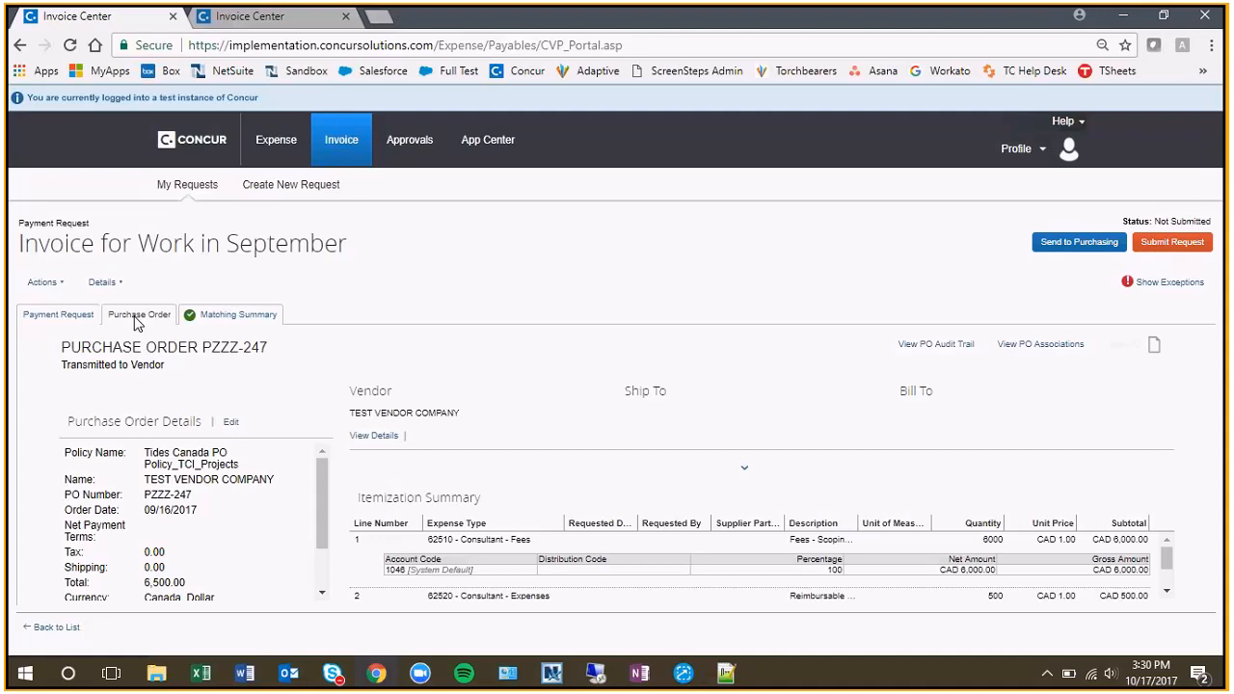
{"action": "left_click", "coordinate": [1042, 344]}
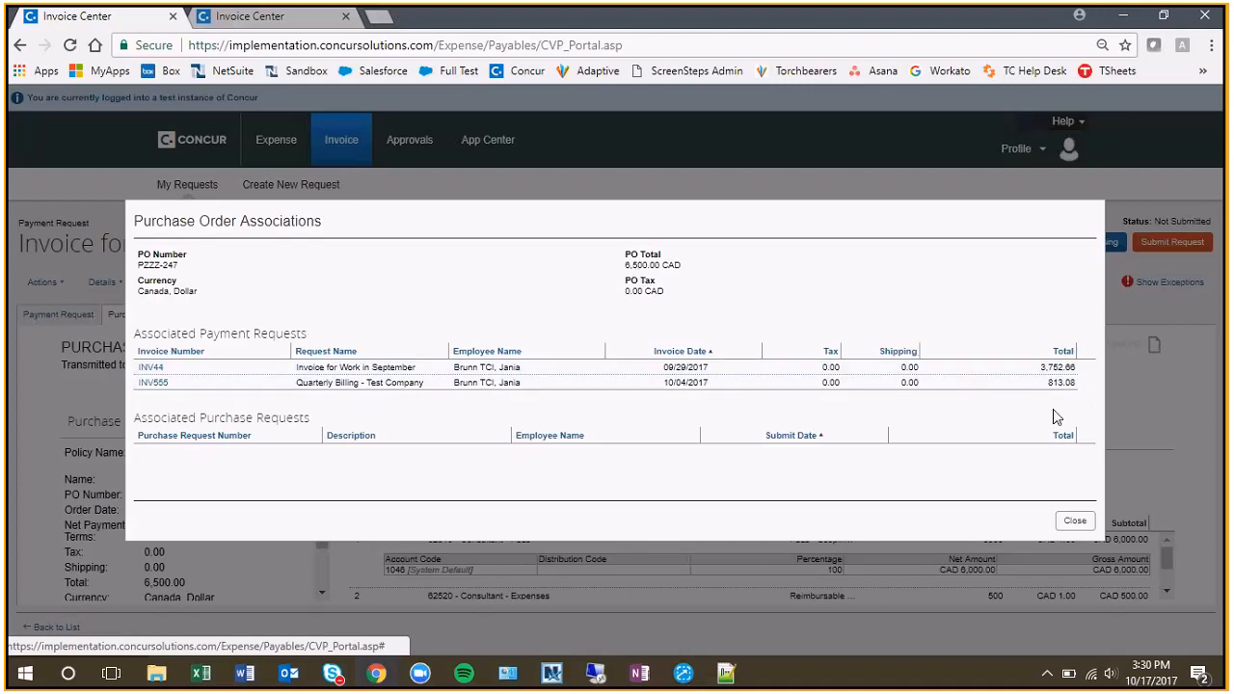
Use Calculator to work out the purchase order's remaining balance as 6500 - 3752 - 813, and close it.
{"action": "left_click", "coordinate": [26, 674]}
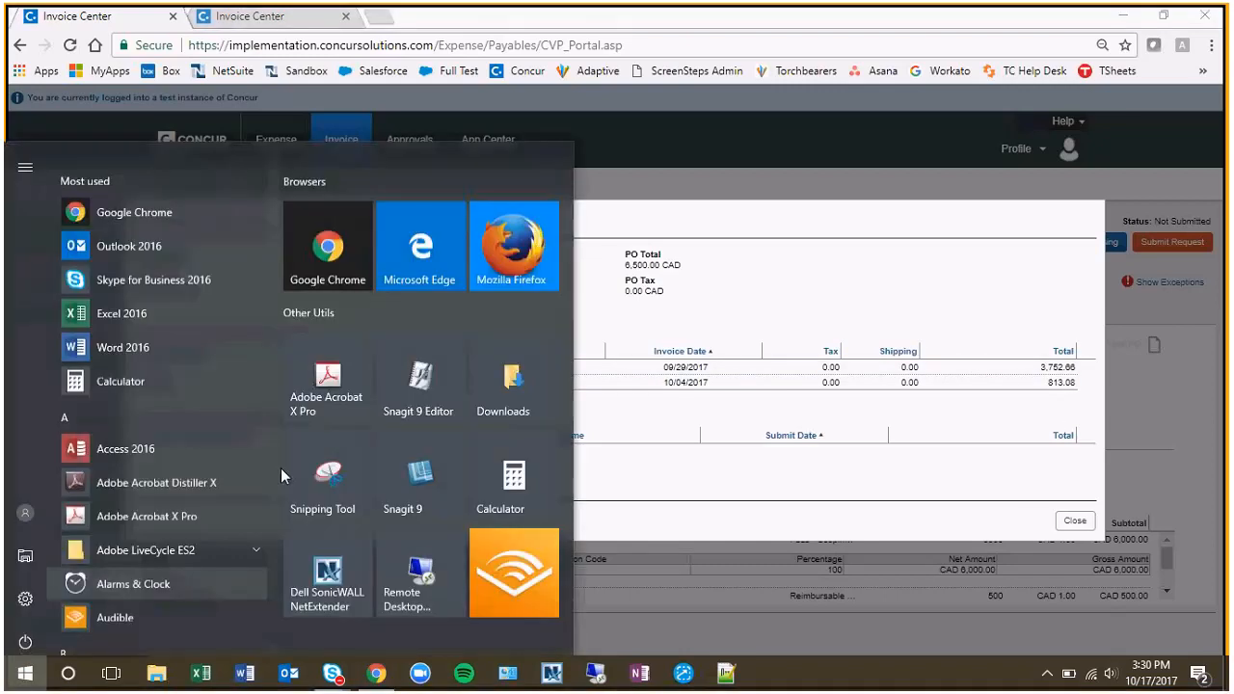
{"action": "left_click", "coordinate": [507, 474]}
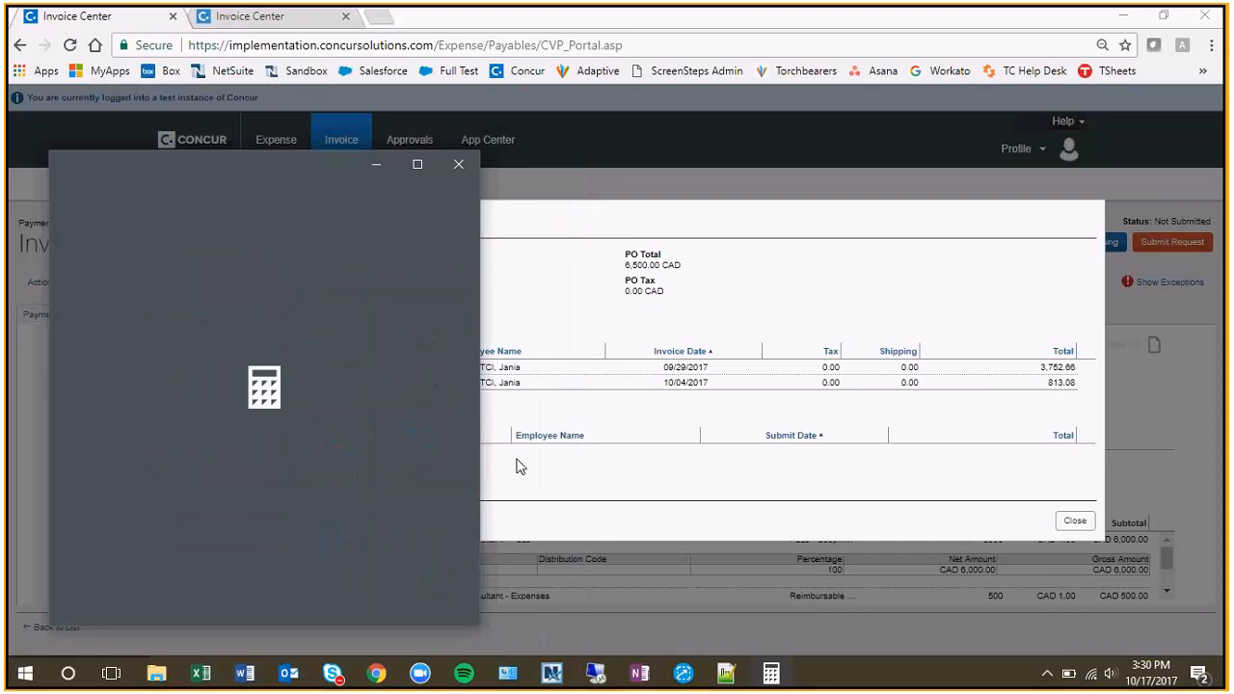
{"action": "type", "text": "6500-"}
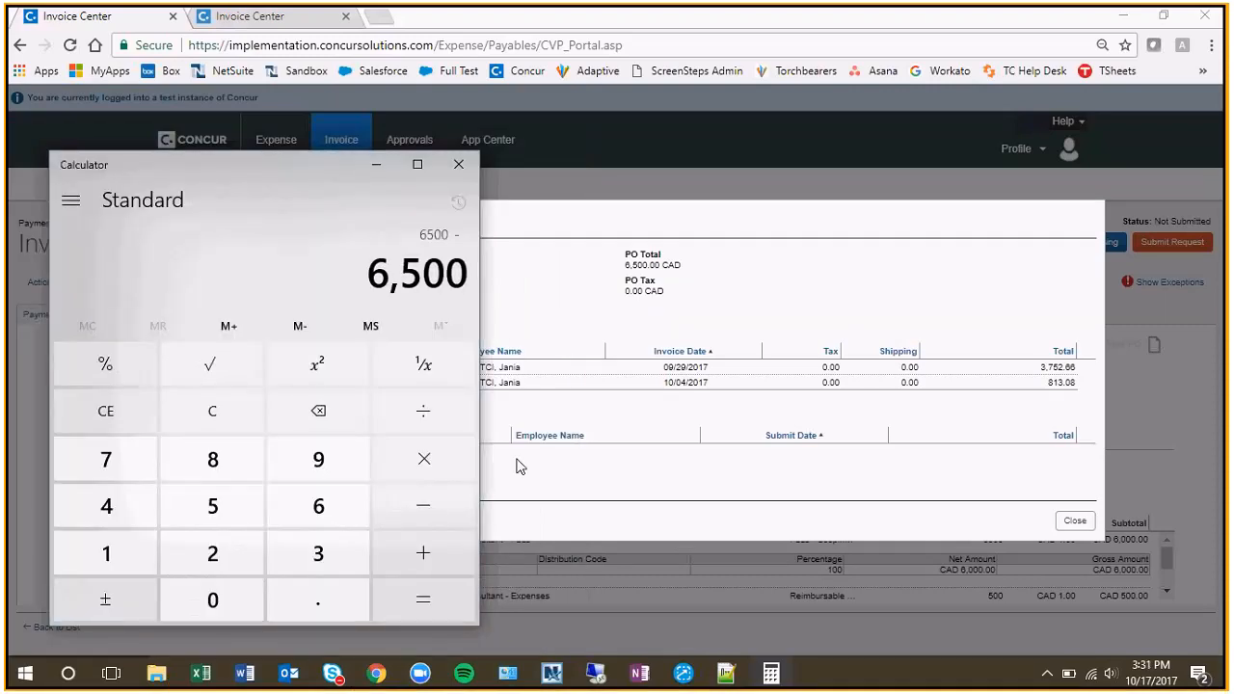
{"action": "type", "text": "3752-"}
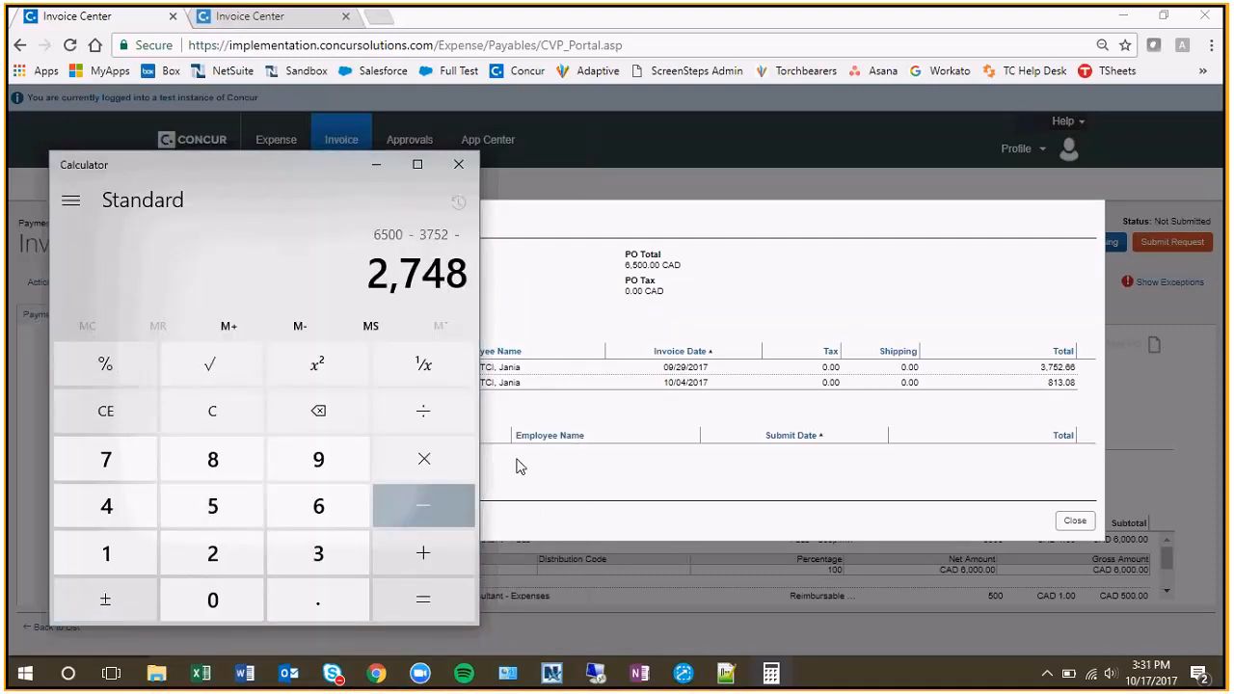
{"action": "type", "text": "813=*"}
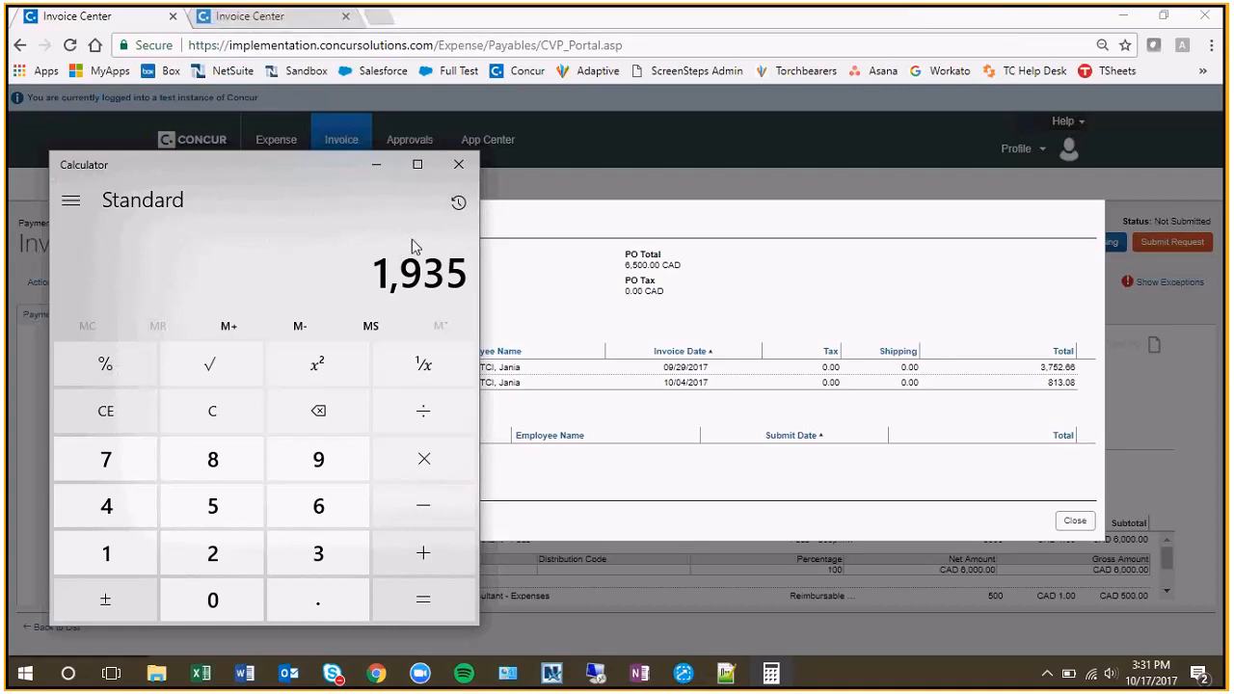
{"action": "left_click", "coordinate": [459, 164]}
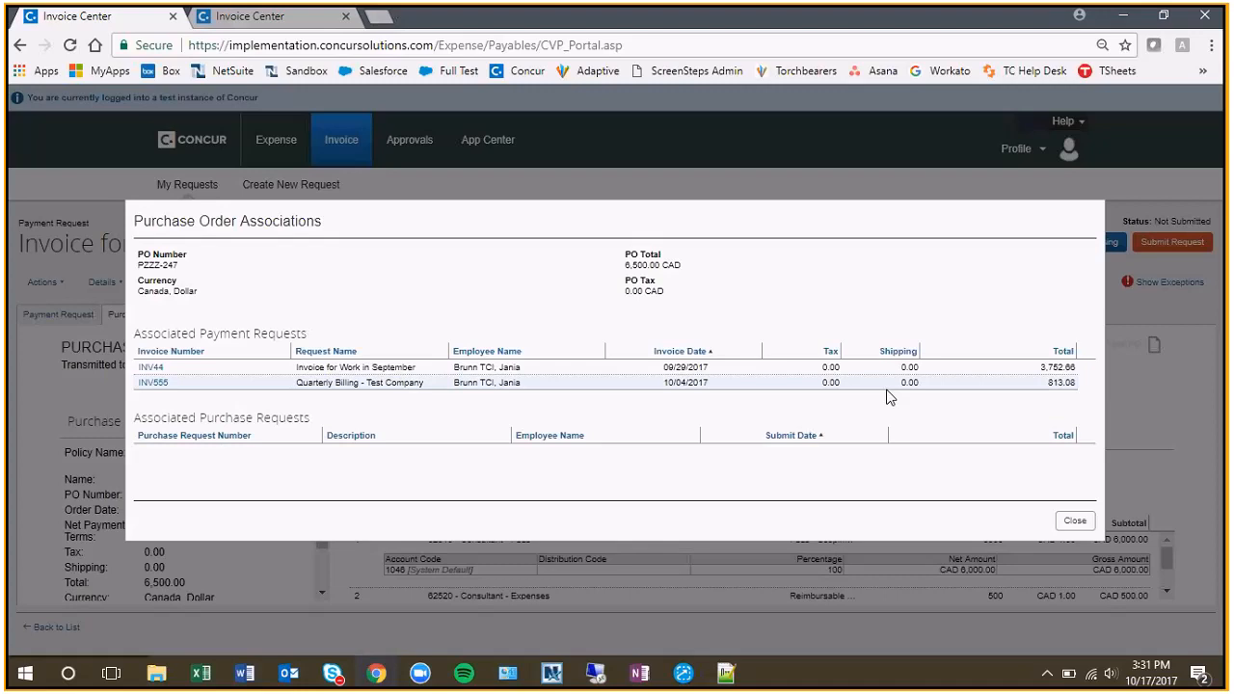
Close the purchase order associations, check the matching summary and submit the "Invoice for Work in September" payment request.
{"action": "left_click", "coordinate": [1075, 521]}
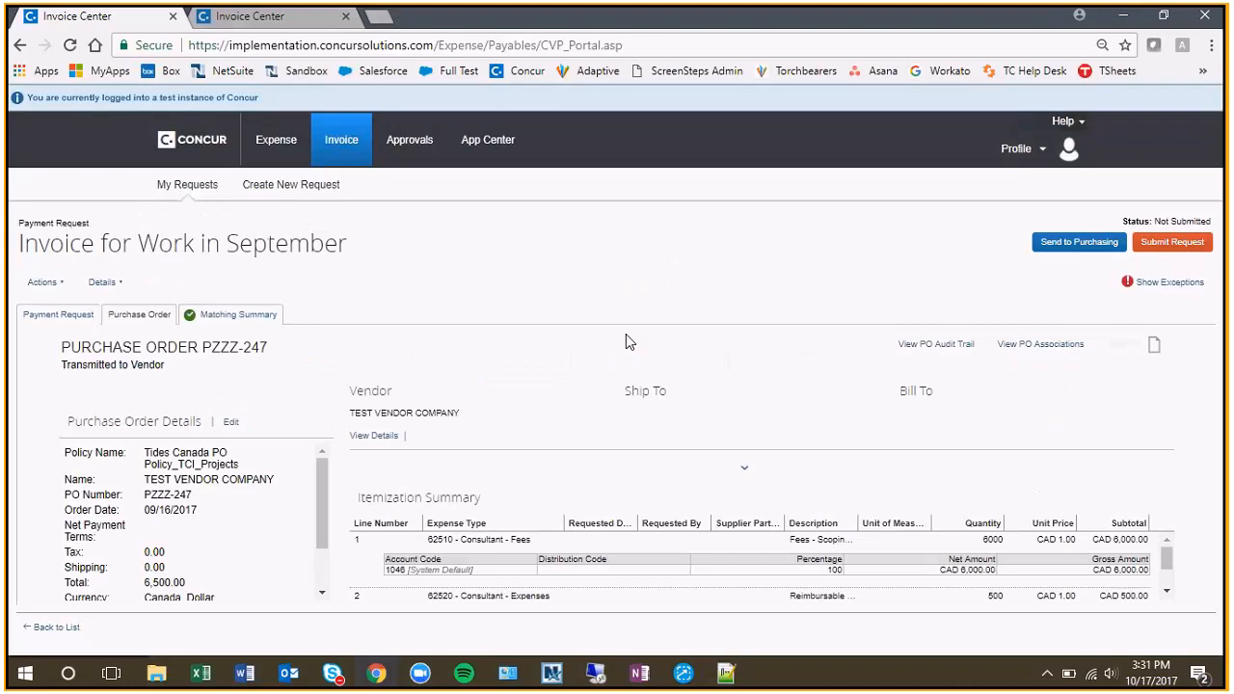
{"action": "left_click", "coordinate": [231, 314]}
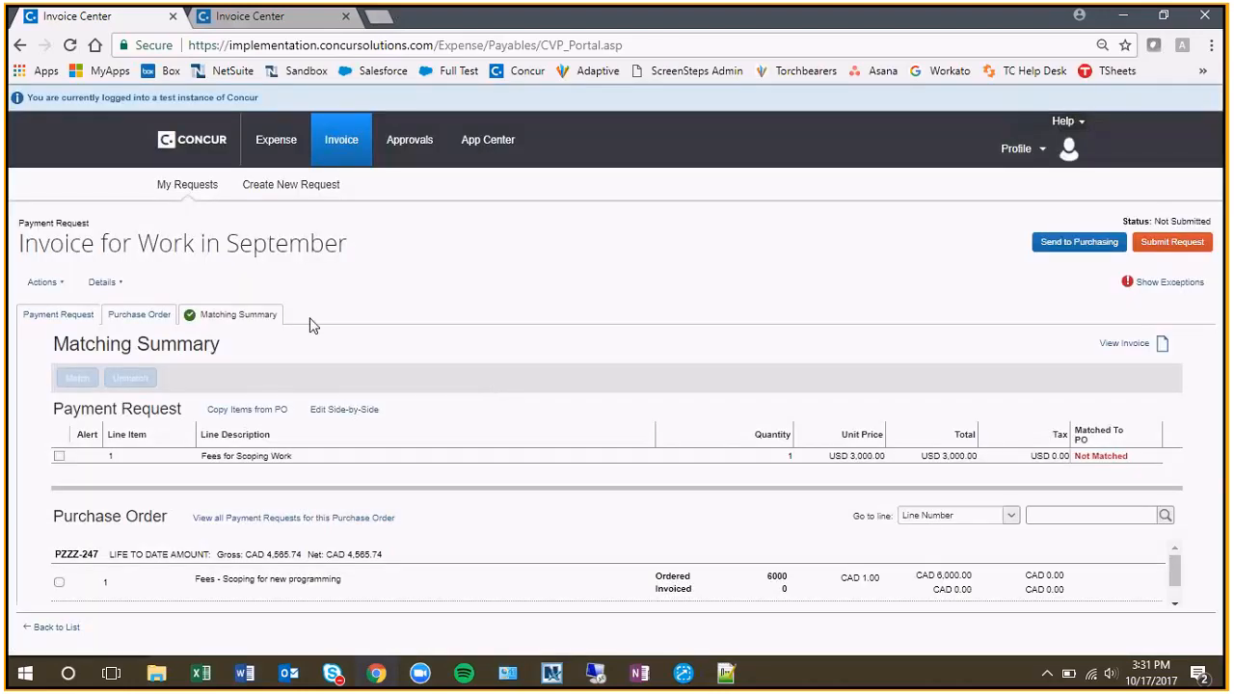
{"action": "left_click", "coordinate": [61, 316]}
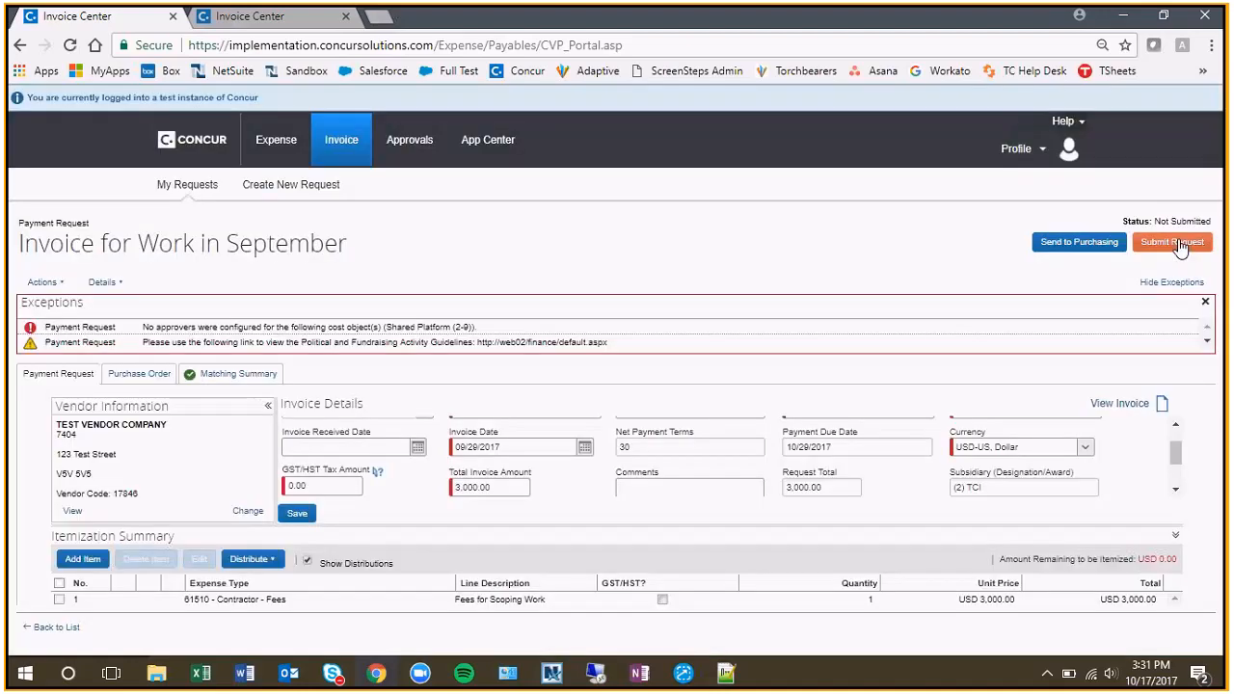
{"action": "left_click", "coordinate": [1173, 243]}
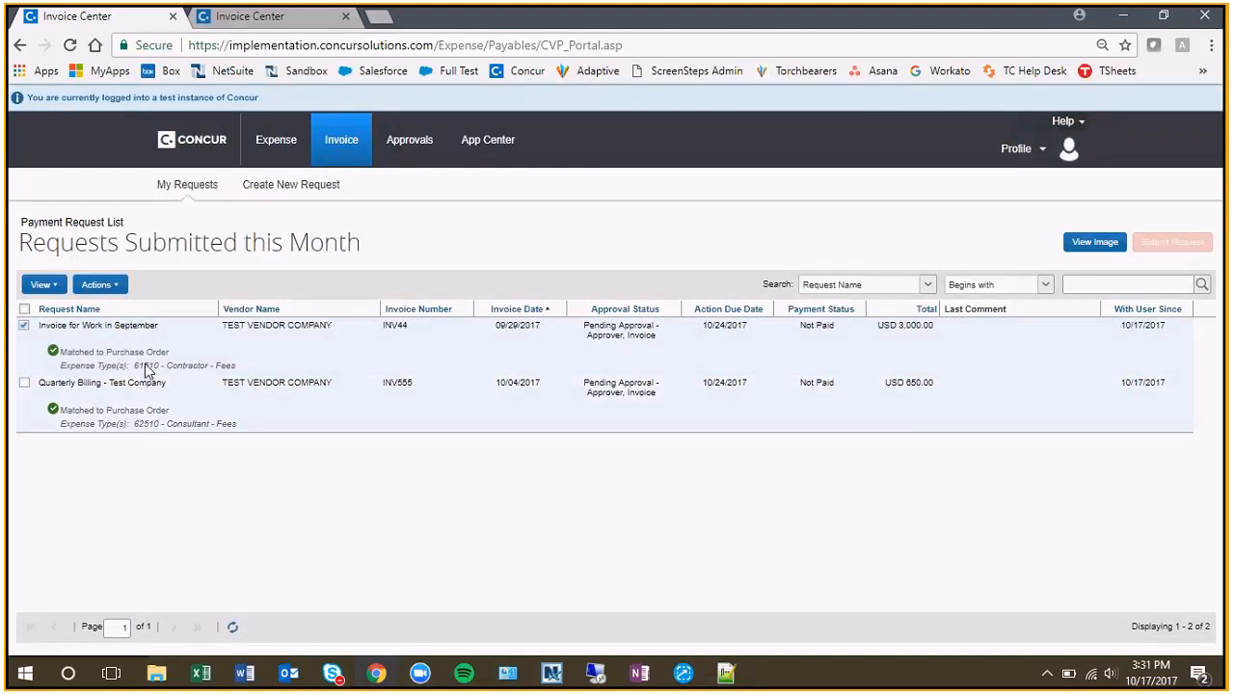
Check the "Quarterly Billing - Test Company" request, start a new payment request and search purchase orders for PZZZ.
{"action": "left_click", "coordinate": [159, 385]}
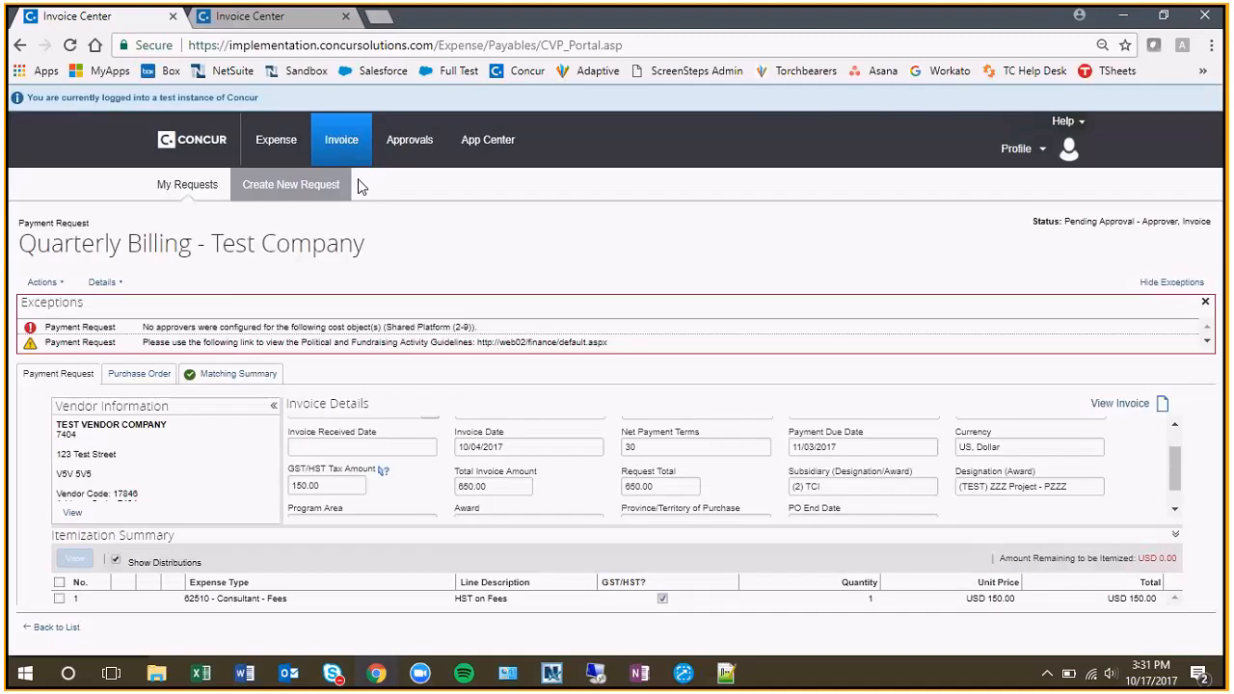
{"action": "left_click", "coordinate": [316, 185]}
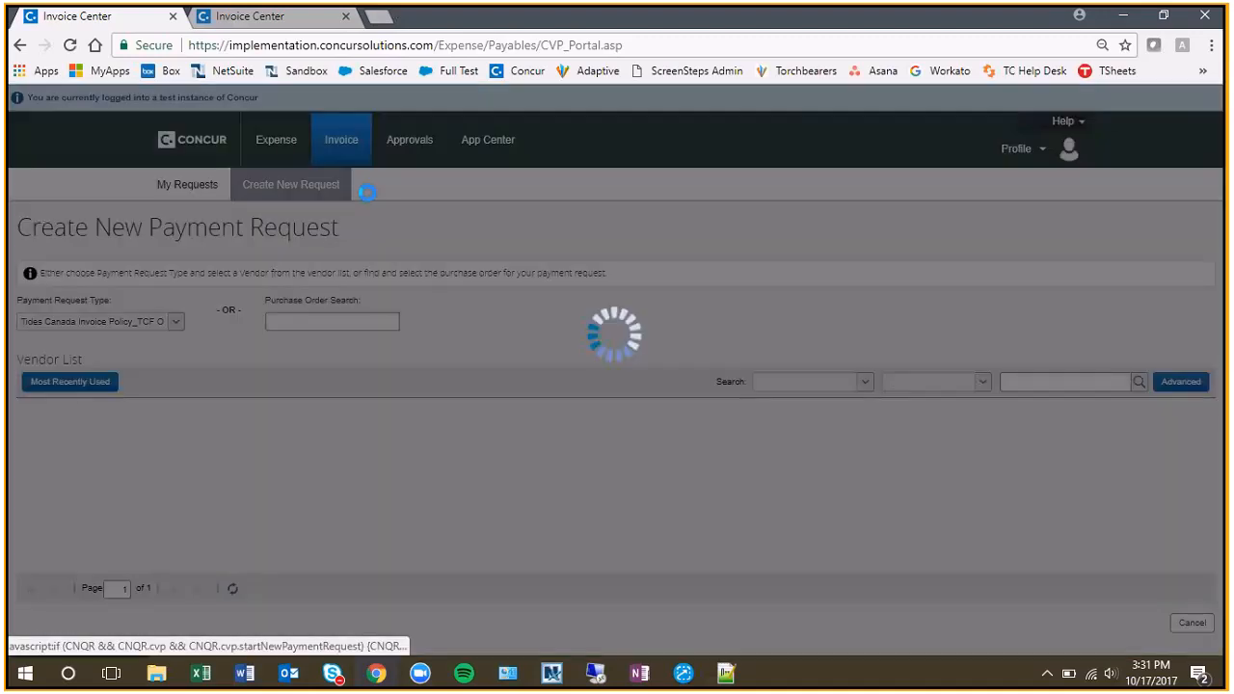
{"action": "left_click", "coordinate": [334, 318]}
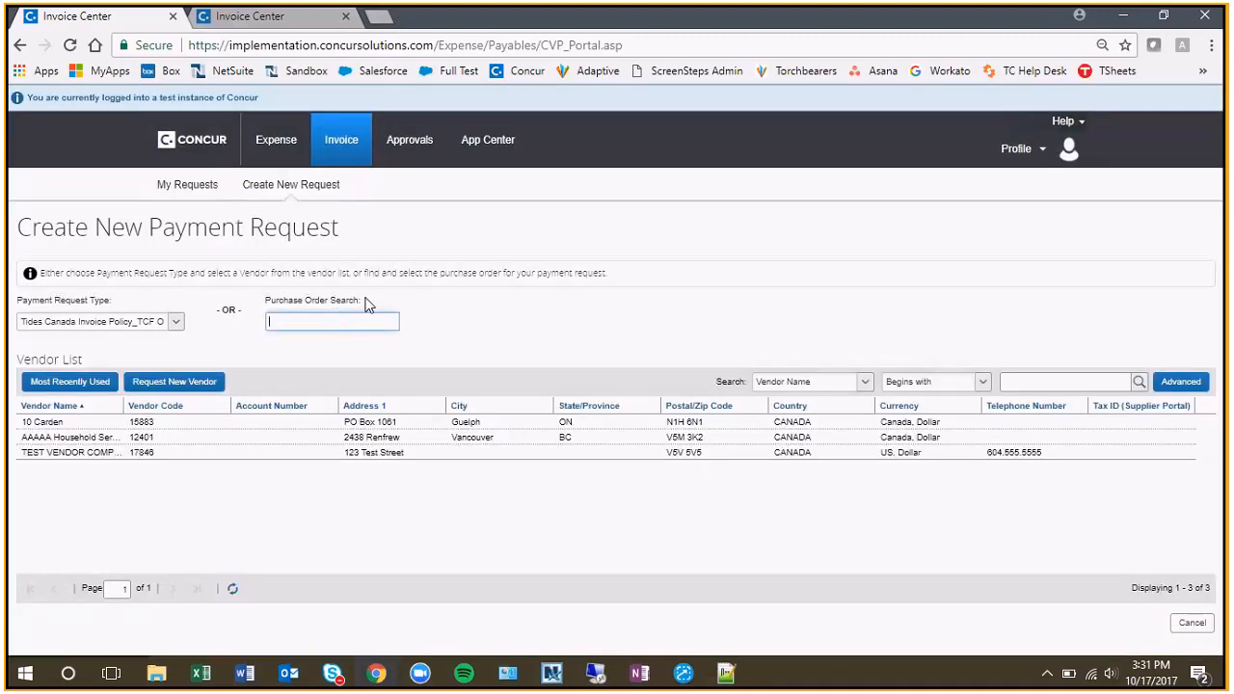
{"action": "type", "text": "PZZZ"}
{"action": "left_click", "coordinate": [550, 299]}
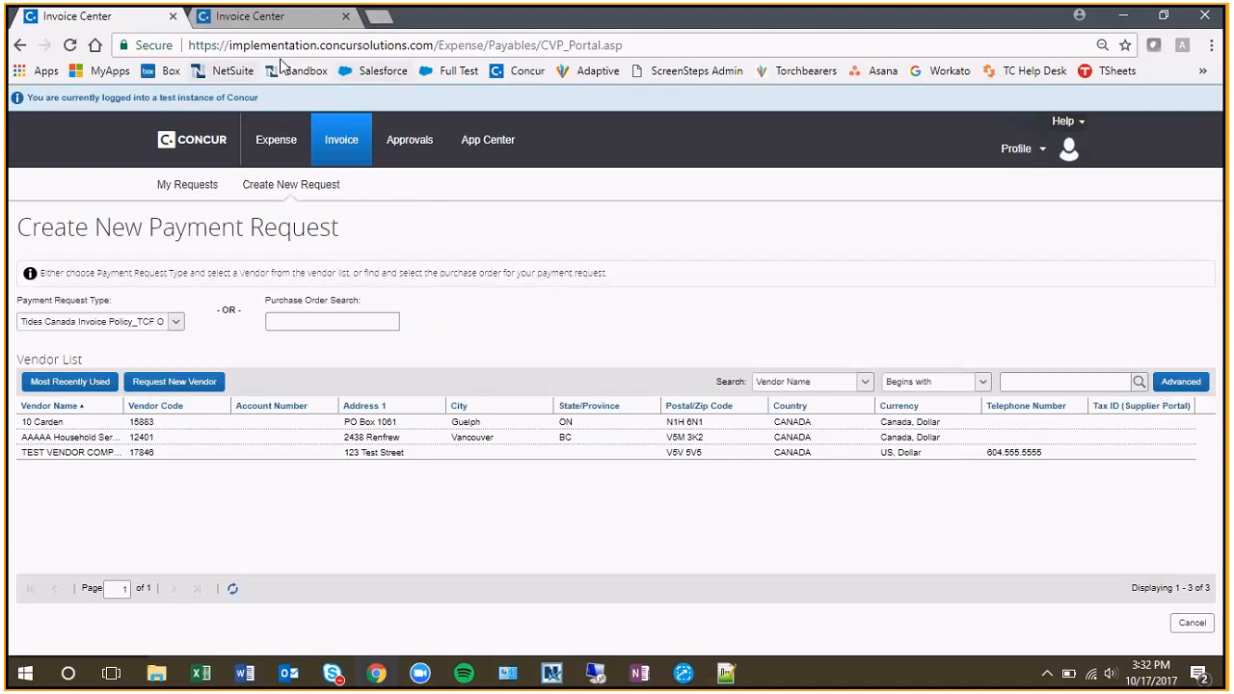
Go to the live Concur home page, close the leftover Invoice Center page and open the Concur training site.
{"action": "left_click", "coordinate": [520, 71]}
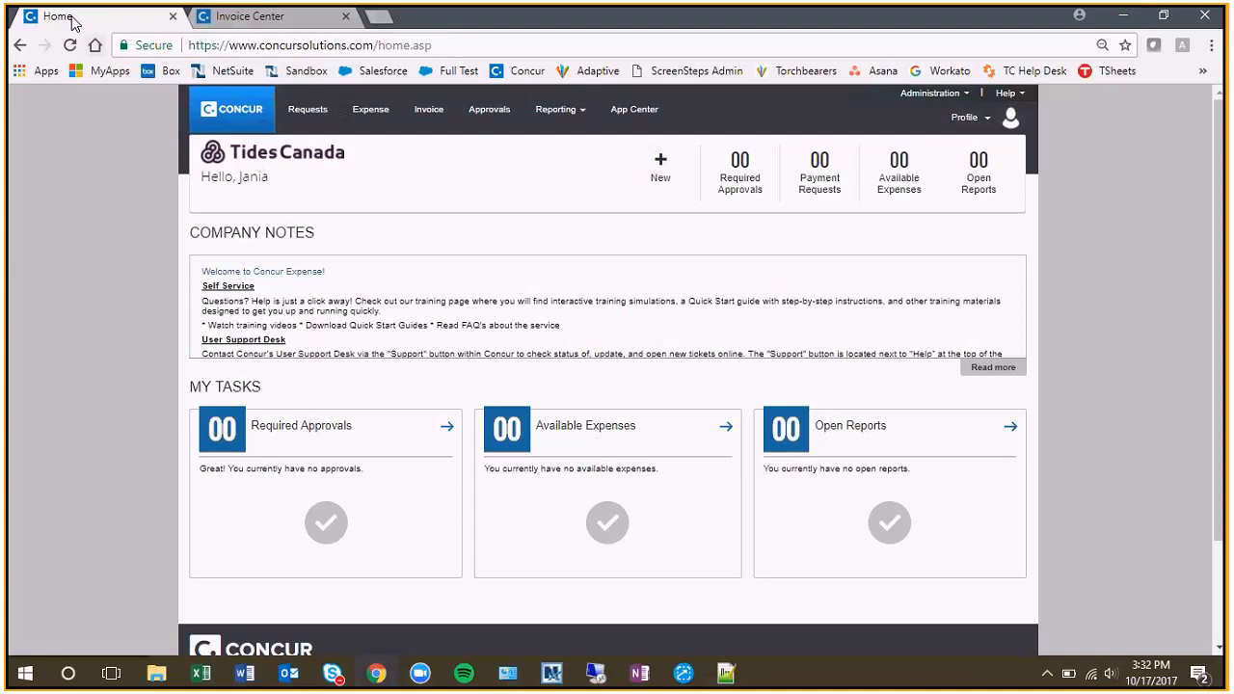
{"action": "left_click", "coordinate": [345, 17]}
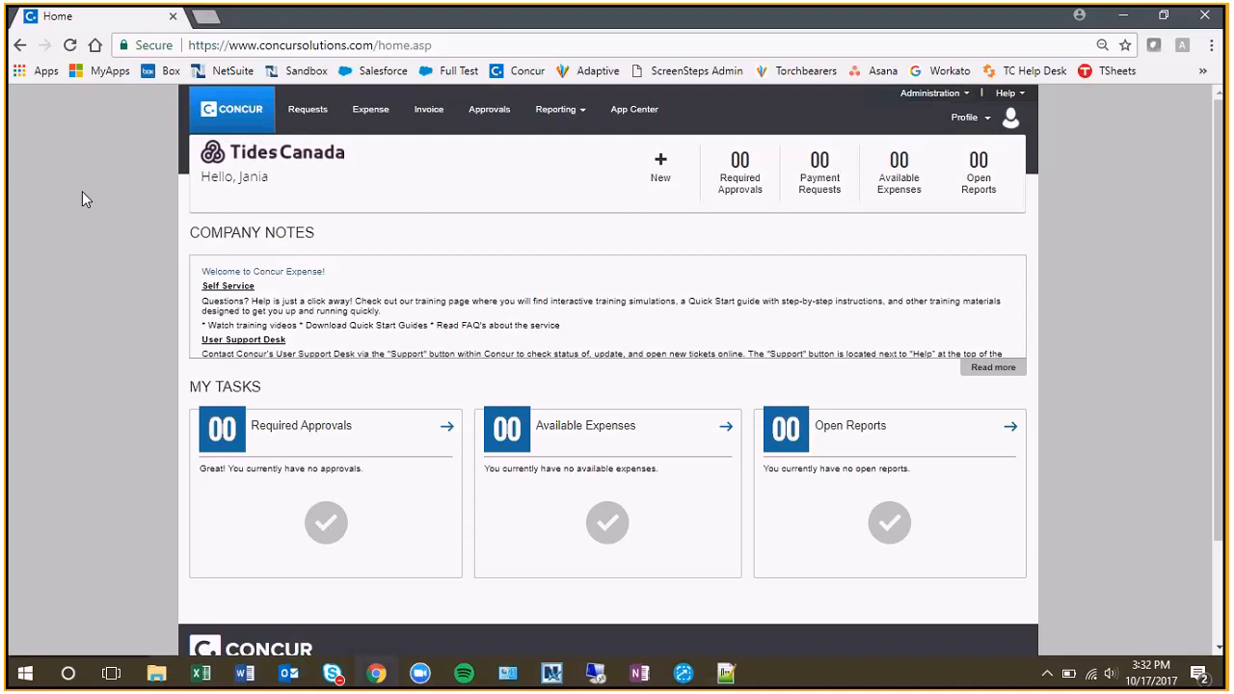
{"action": "left_click", "coordinate": [1007, 92]}
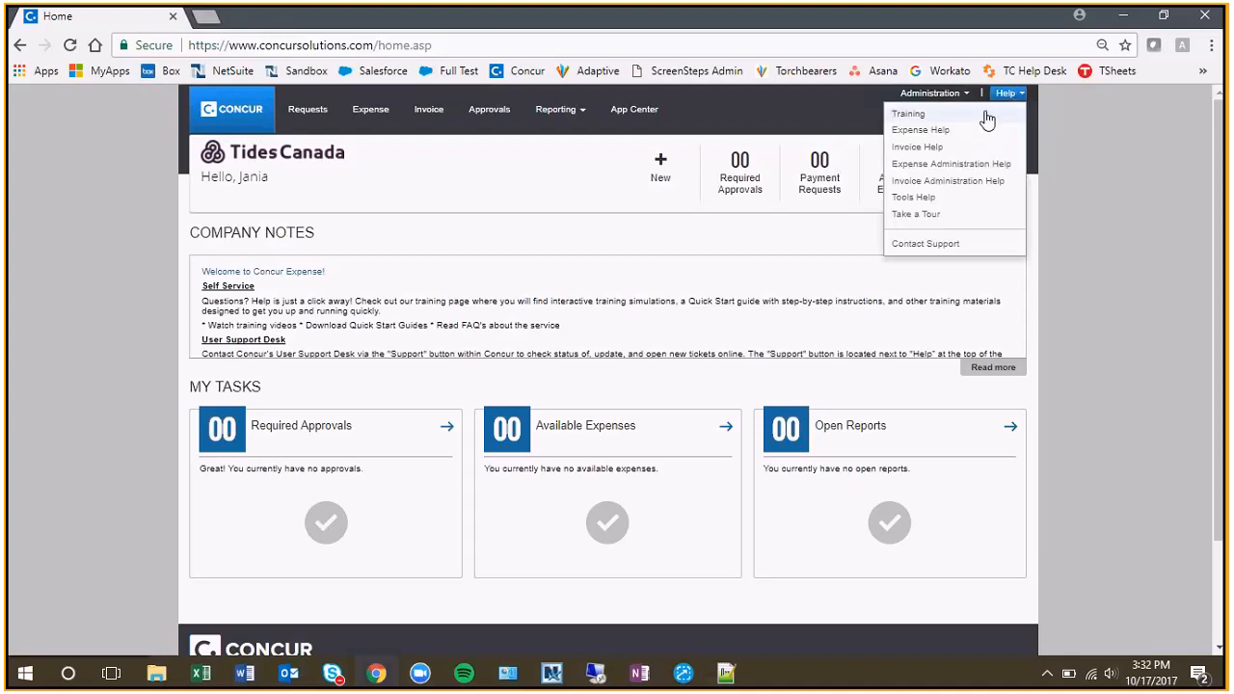
{"action": "left_click", "coordinate": [983, 116]}
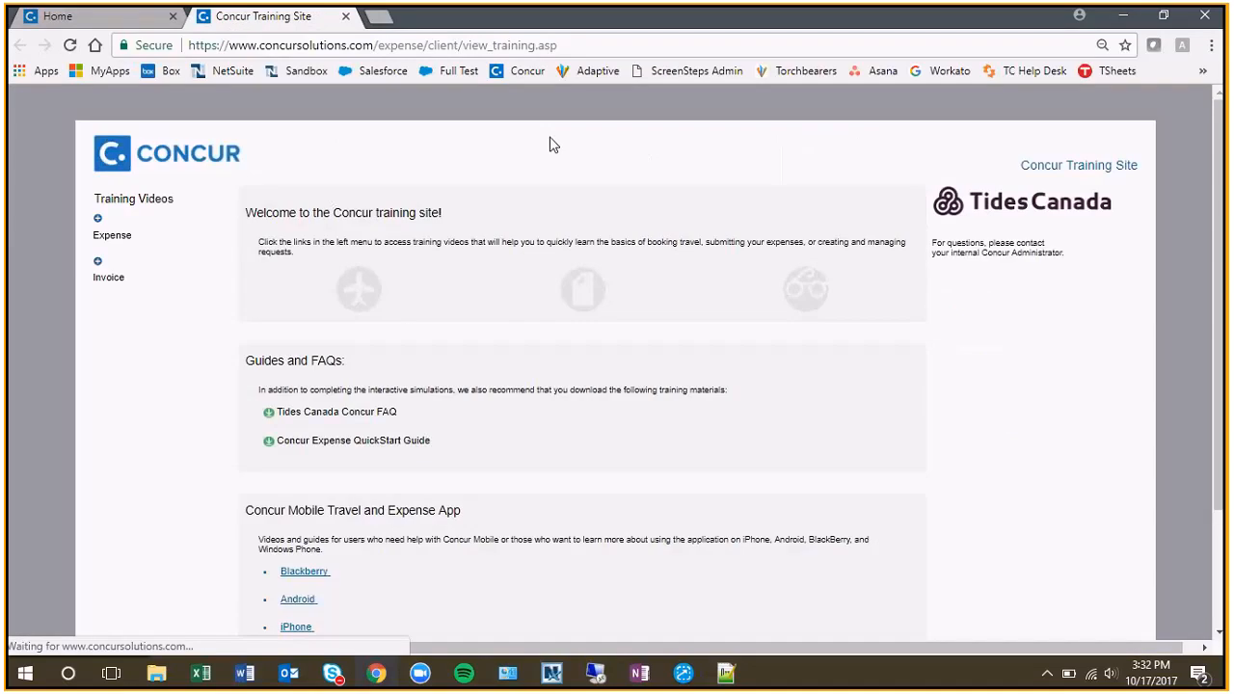
Look through the Expense and Invoice training video lists and collapse both.
{"action": "left_click", "coordinate": [97, 218]}
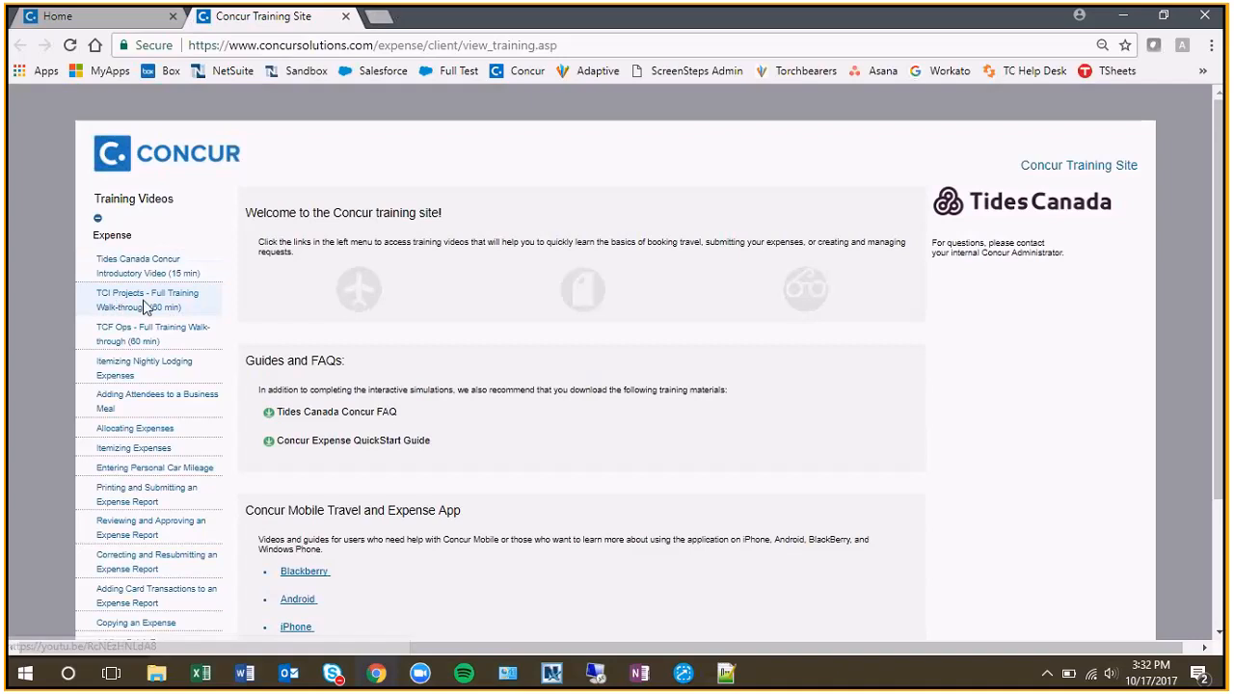
{"action": "left_click", "coordinate": [97, 219]}
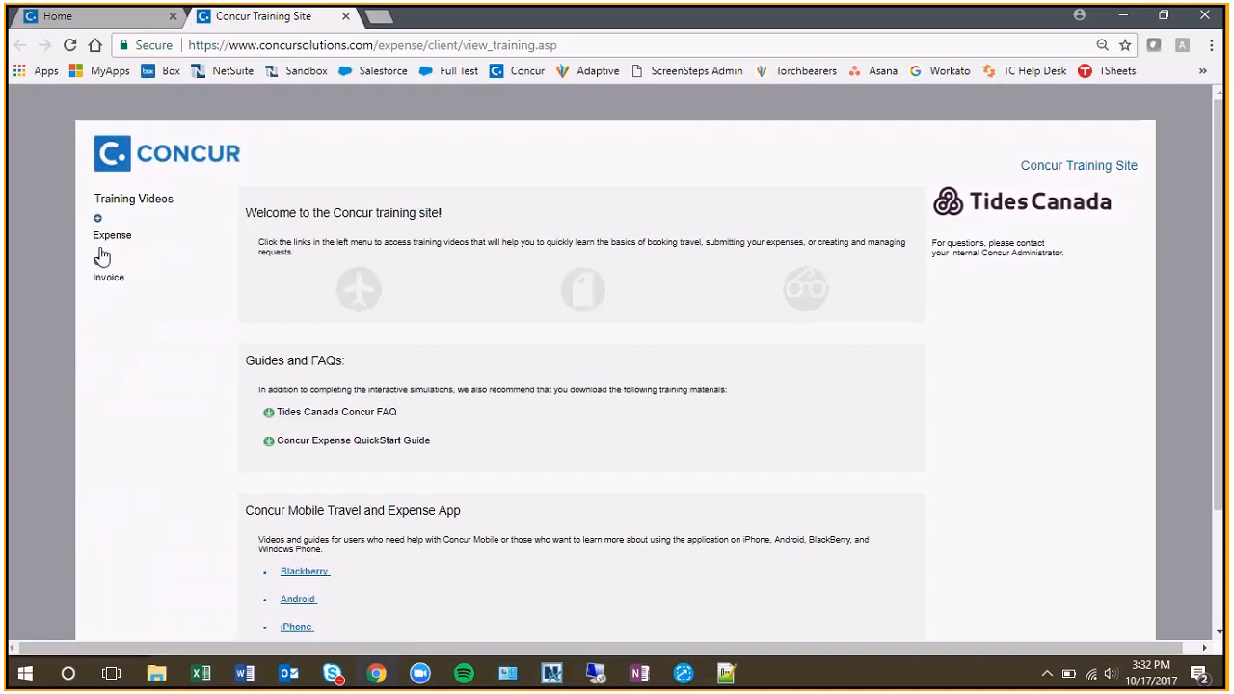
{"action": "left_click", "coordinate": [97, 260]}
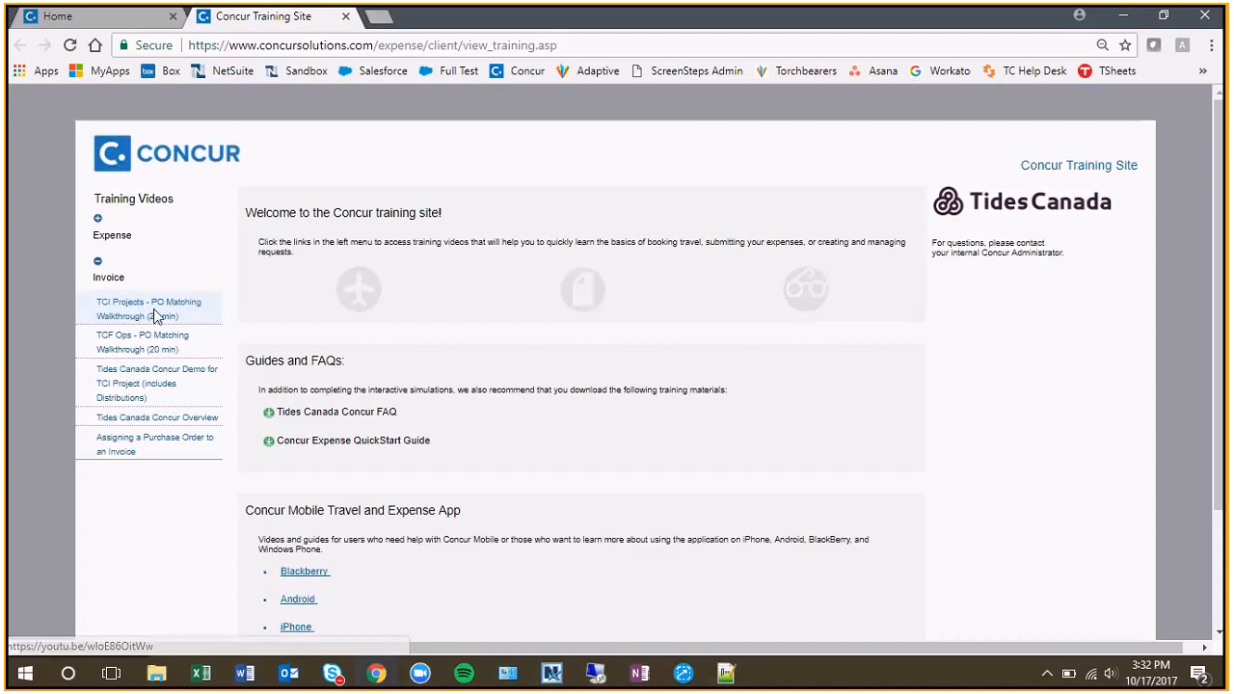
{"action": "left_click", "coordinate": [97, 260]}
Open the Tides Canada Concur FAQ and look through its topics, from training videos and basic usability to vendors and PO matching.
{"action": "scroll", "coordinate": [571, 288], "scroll_direction": "down", "scroll_amount": 1}
{"action": "scroll", "coordinate": [571, 288], "scroll_direction": "down", "scroll_amount": 2}
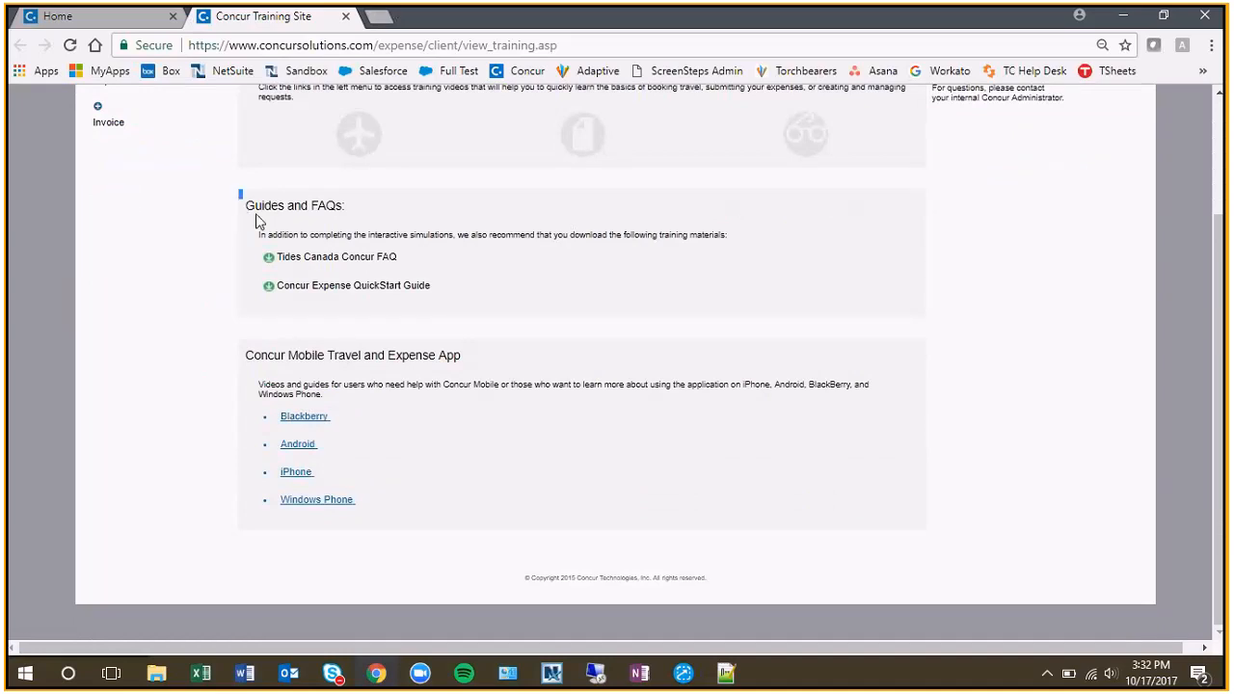
{"action": "left_click", "coordinate": [343, 259]}
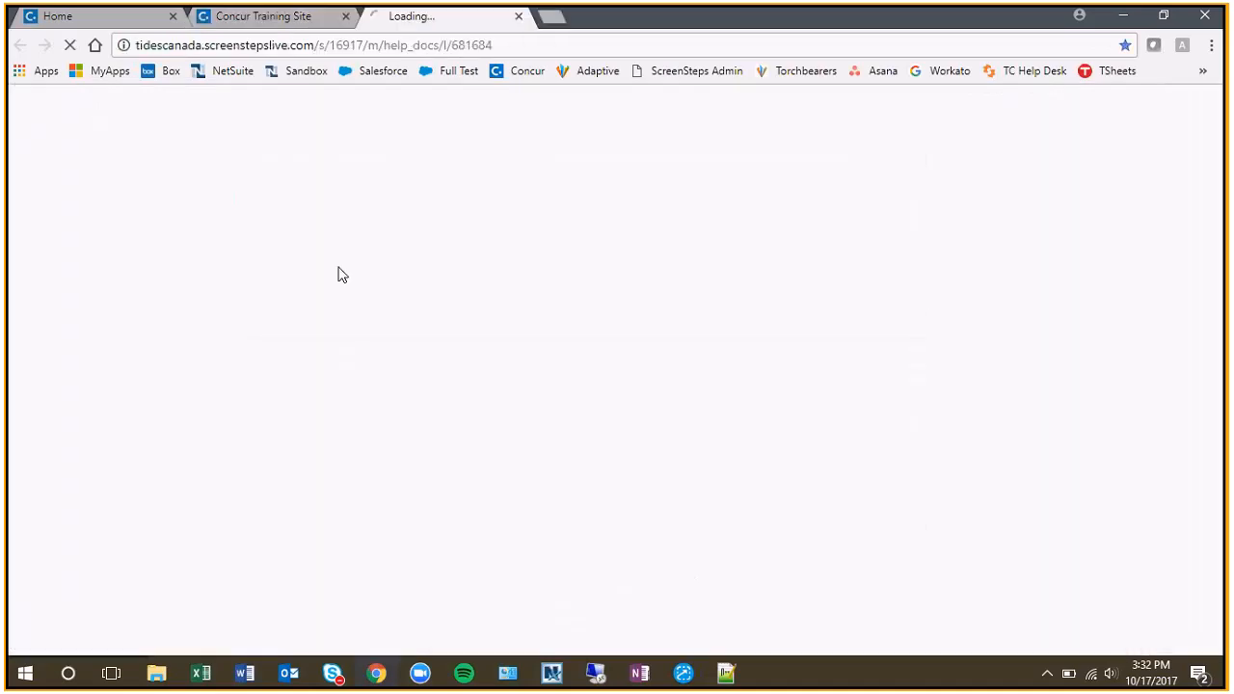
{"action": "scroll", "coordinate": [576, 262], "scroll_direction": "down", "scroll_amount": 4}
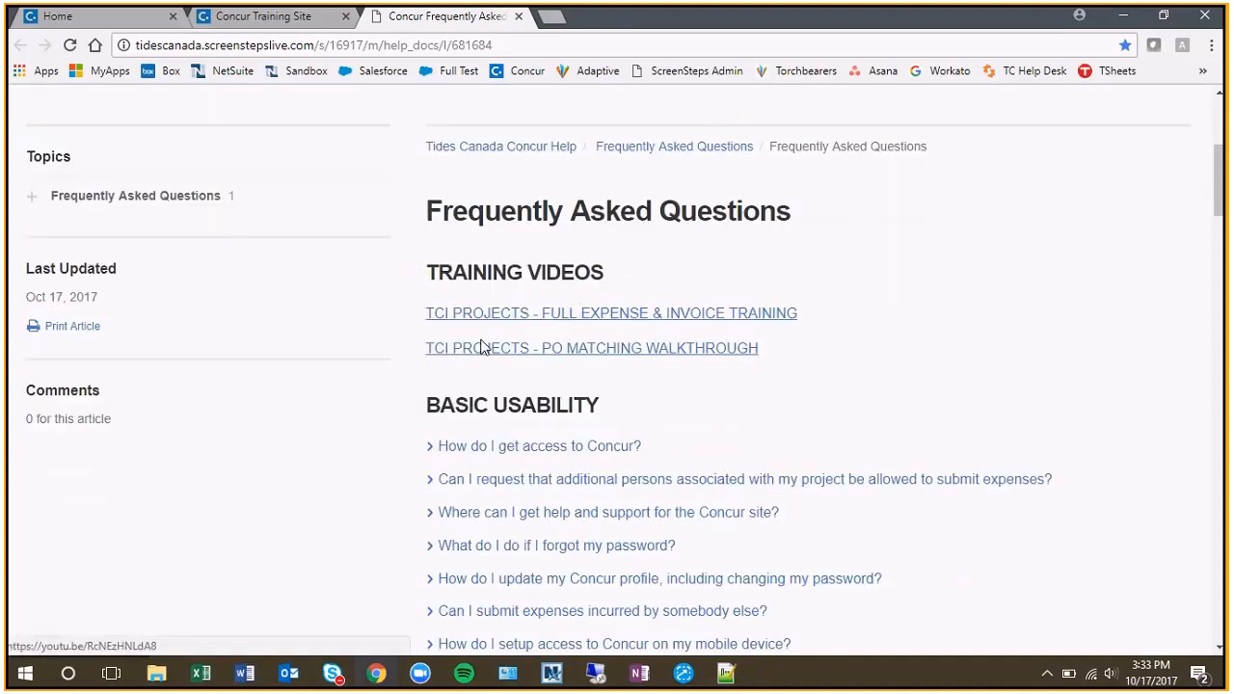
{"action": "scroll", "coordinate": [477, 354], "scroll_direction": "down", "scroll_amount": 2}
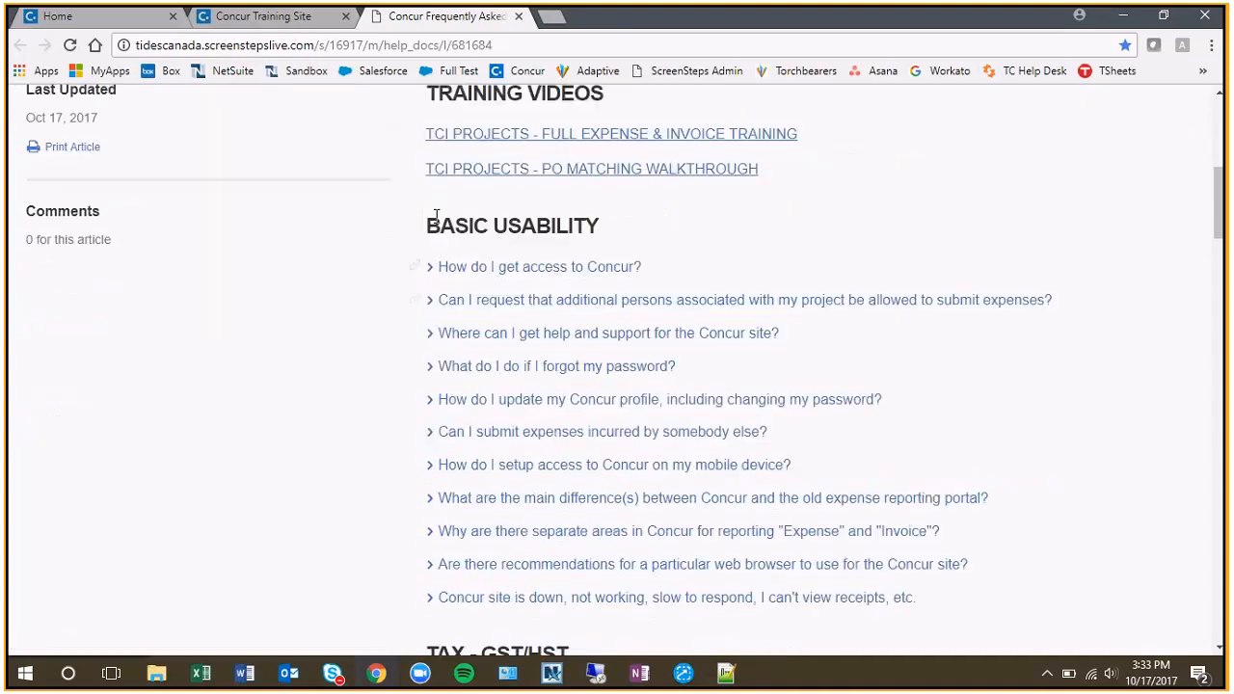
{"action": "scroll", "coordinate": [567, 353], "scroll_direction": "down", "scroll_amount": 2}
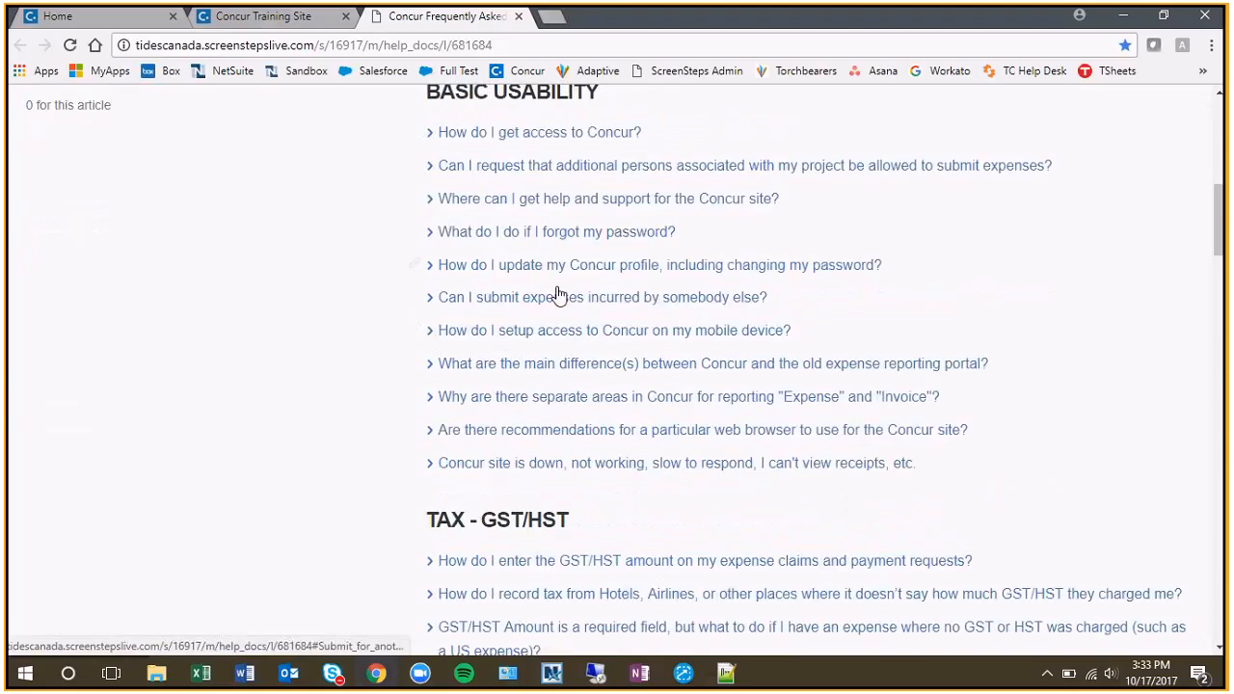
{"action": "scroll", "coordinate": [560, 296], "scroll_direction": "down", "scroll_amount": 3}
{"action": "left_click", "coordinate": [540, 319]}
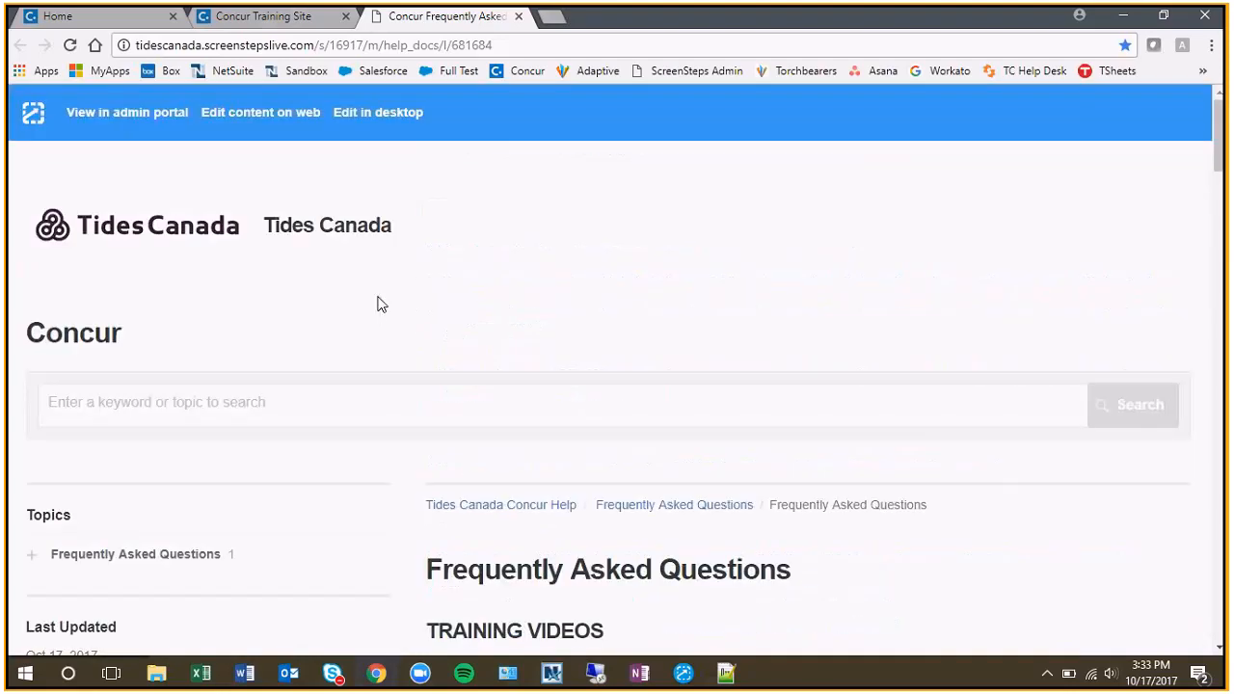
{"action": "scroll", "coordinate": [161, 402], "scroll_direction": "down", "scroll_amount": 2}
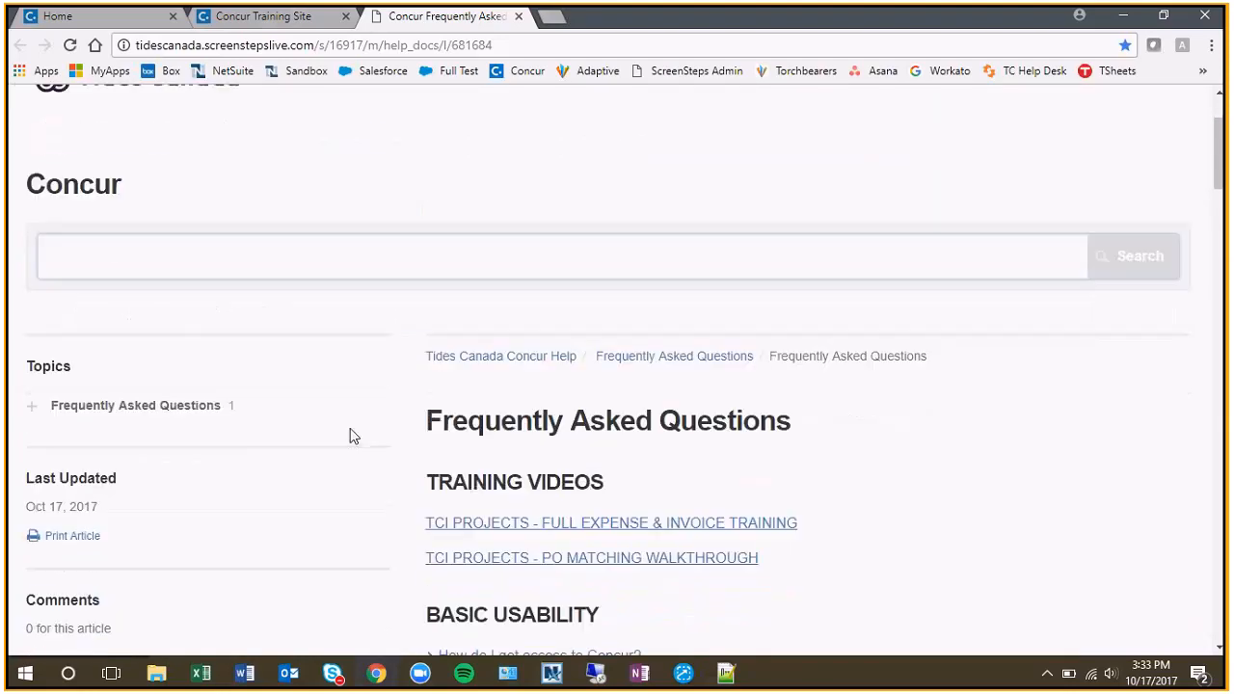
{"action": "scroll", "coordinate": [414, 322], "scroll_direction": "down", "scroll_amount": 3}
{"action": "scroll", "coordinate": [415, 321], "scroll_direction": "down", "scroll_amount": 20}
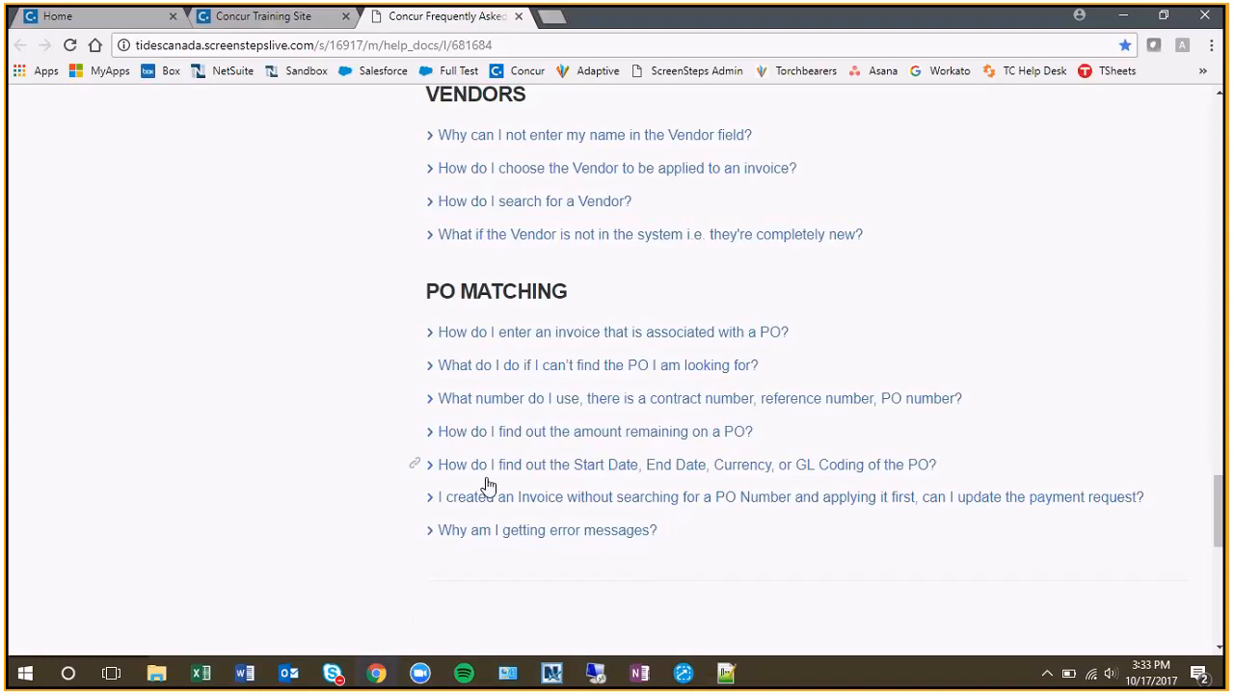
{"action": "scroll", "coordinate": [535, 501], "scroll_direction": "up", "scroll_amount": 10}
{"action": "scroll", "coordinate": [535, 501], "scroll_direction": "up", "scroll_amount": 15}
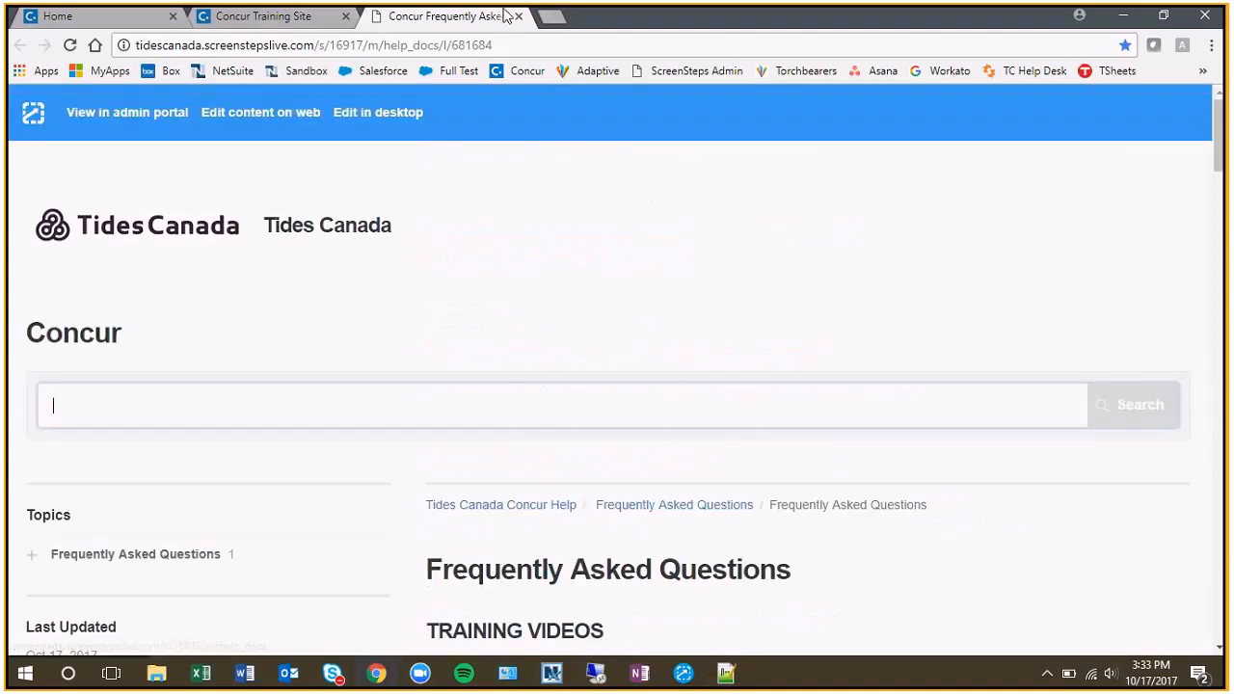
Close the FAQ and training site pages and switch to the Skype for Business conversation window.
{"action": "left_click", "coordinate": [521, 43]}
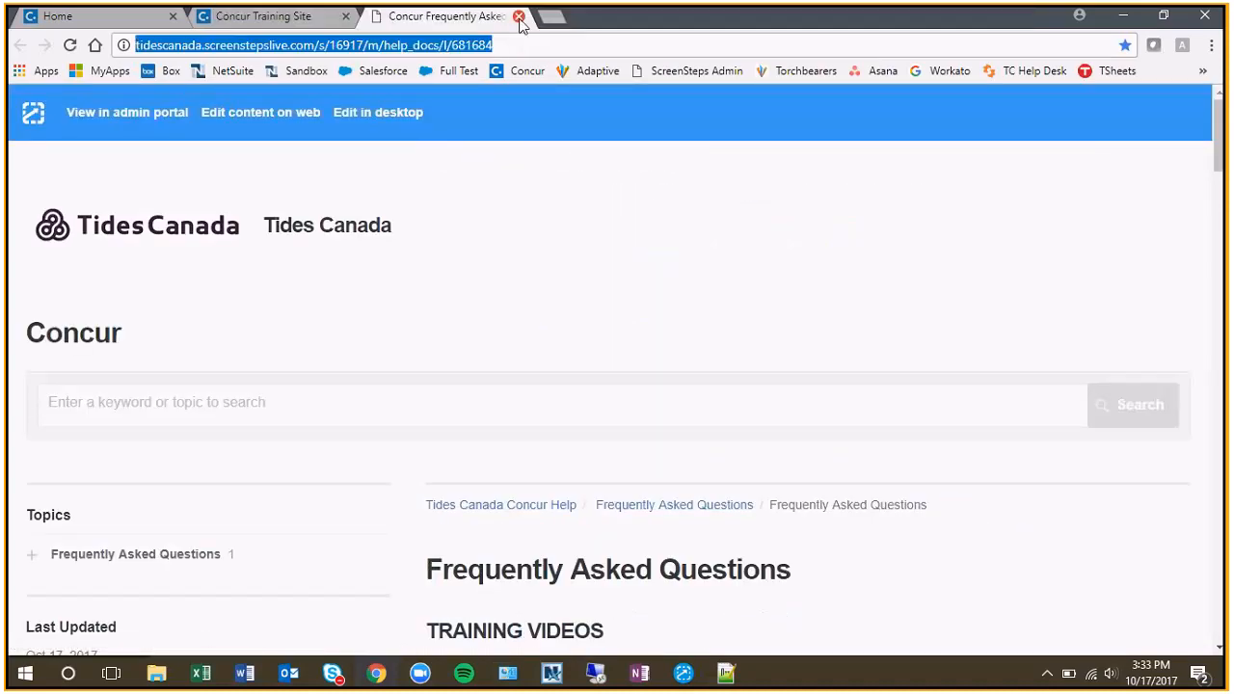
{"action": "left_click", "coordinate": [517, 17]}
{"action": "left_click", "coordinate": [345, 17]}
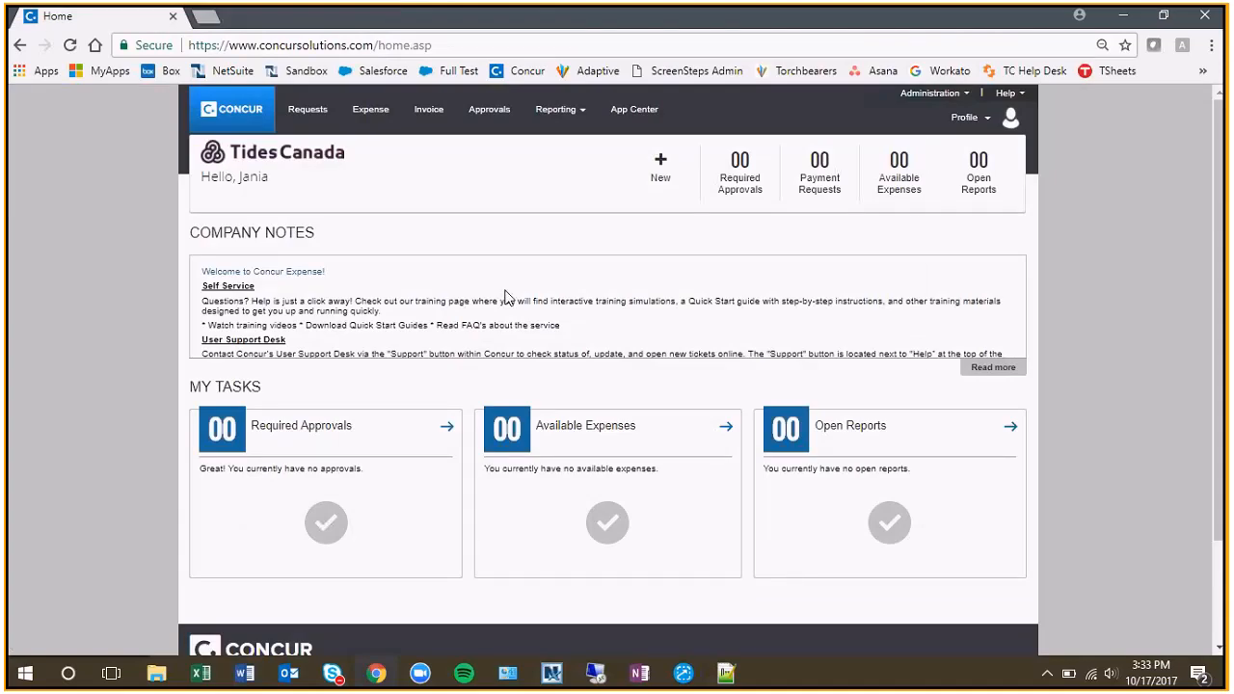
{"action": "left_click", "coordinate": [333, 675]}
{"action": "left_click", "coordinate": [376, 598]}
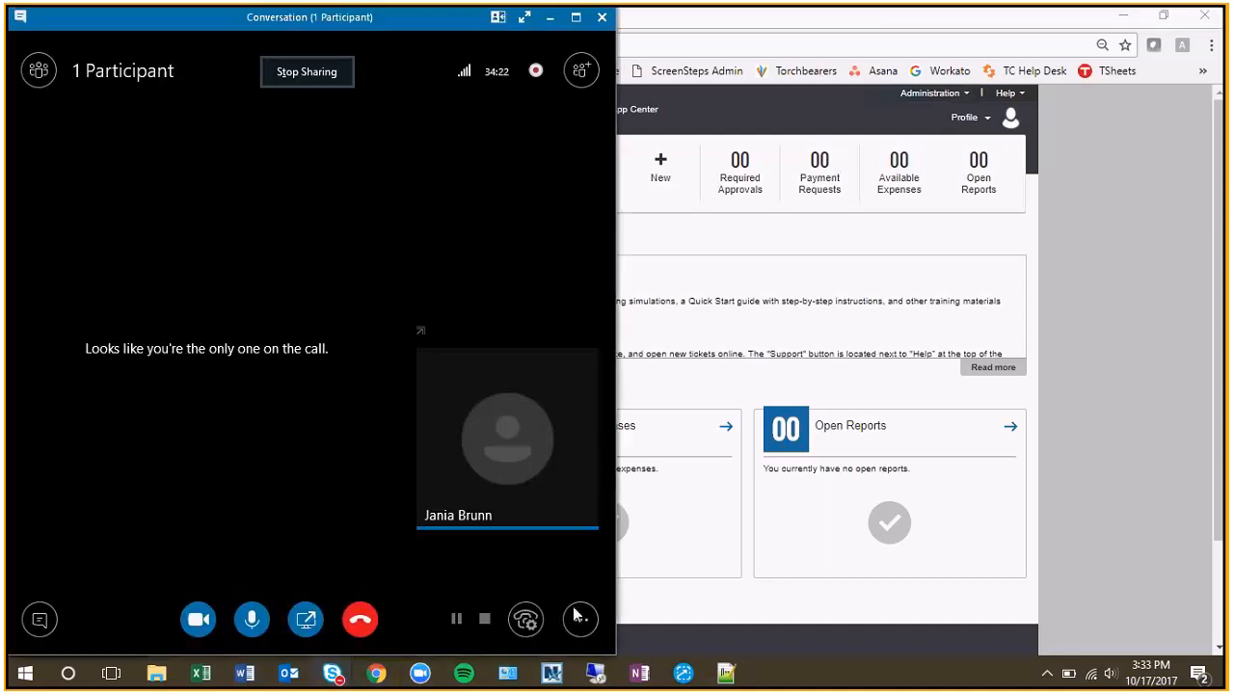